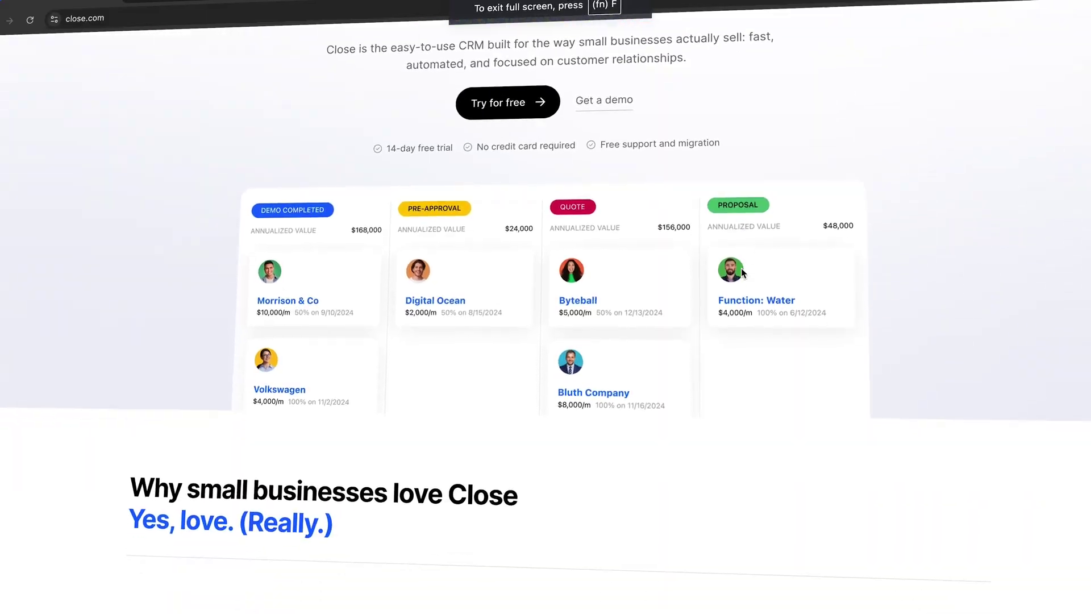
# Scroll through close.com's feature sections to view the homepage's 14-day free-trial offer
pyautogui.scroll(-5, 741, 268)
pyautogui.scroll(-12, 748, 272)
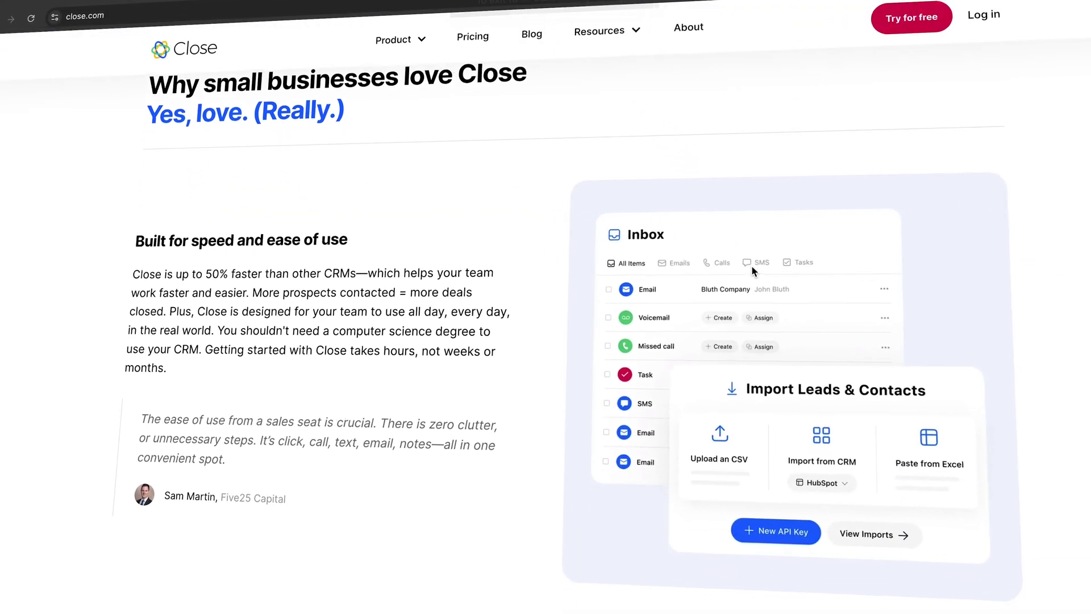
pyautogui.scroll(-15, 772, 261)
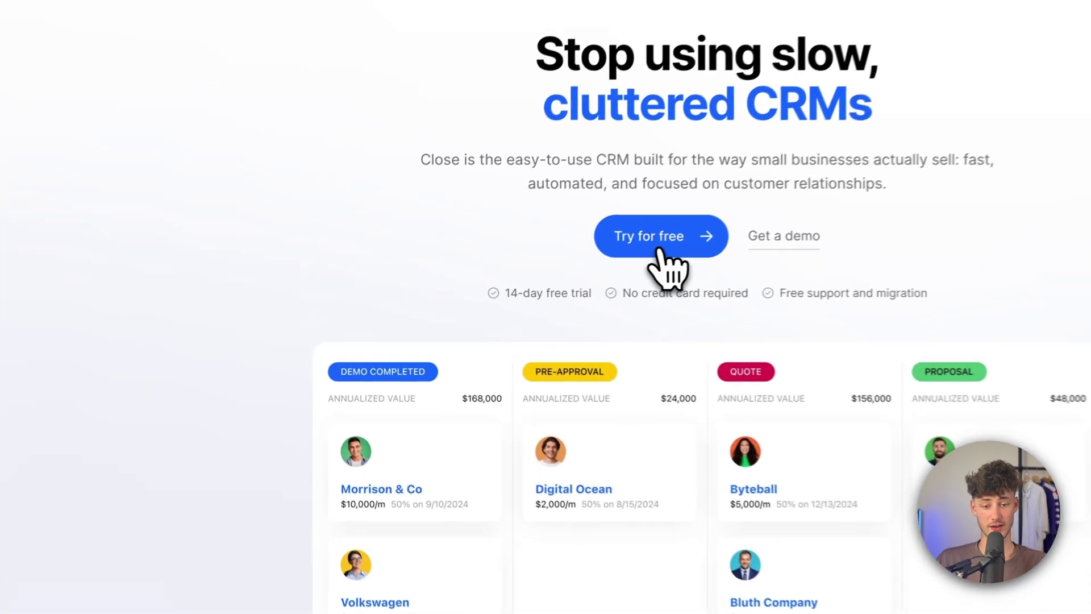
# Start the free trial with Google sign-up and get past the Connect account onboarding page
pyautogui.click(522, 278)
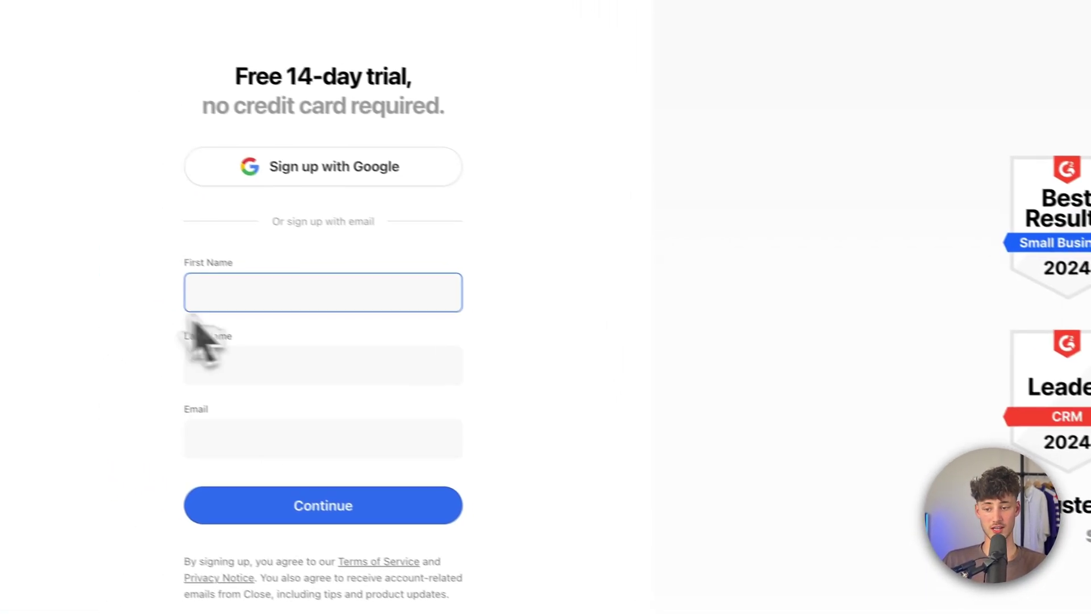
pyautogui.tripleClick(97, 234)
pyautogui.click(396, 419)
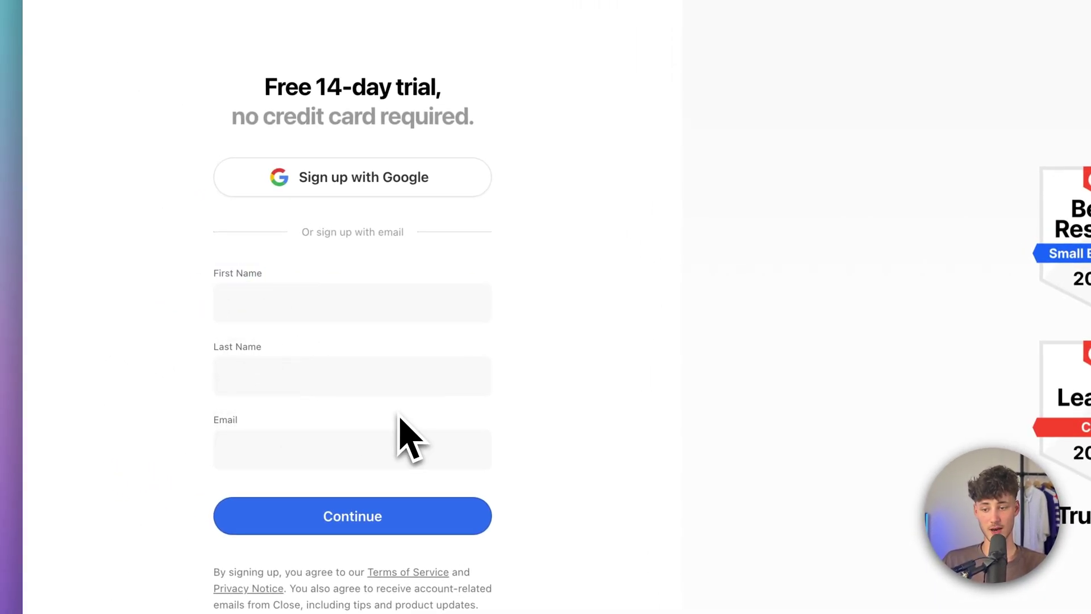
pyautogui.click(348, 179)
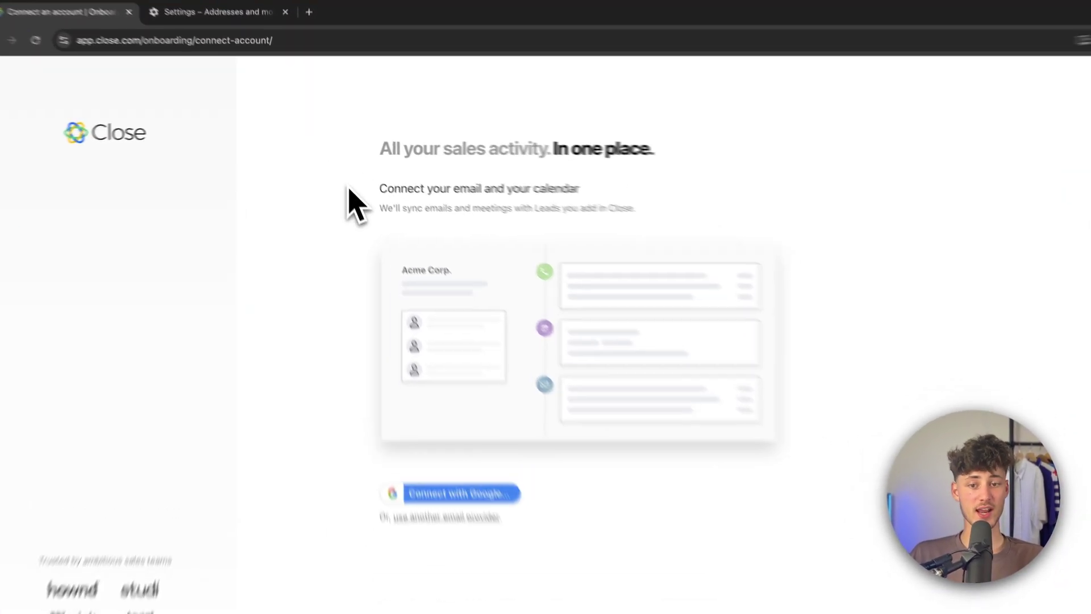
pyautogui.moveTo(362, 171); pyautogui.dragTo(584, 173)
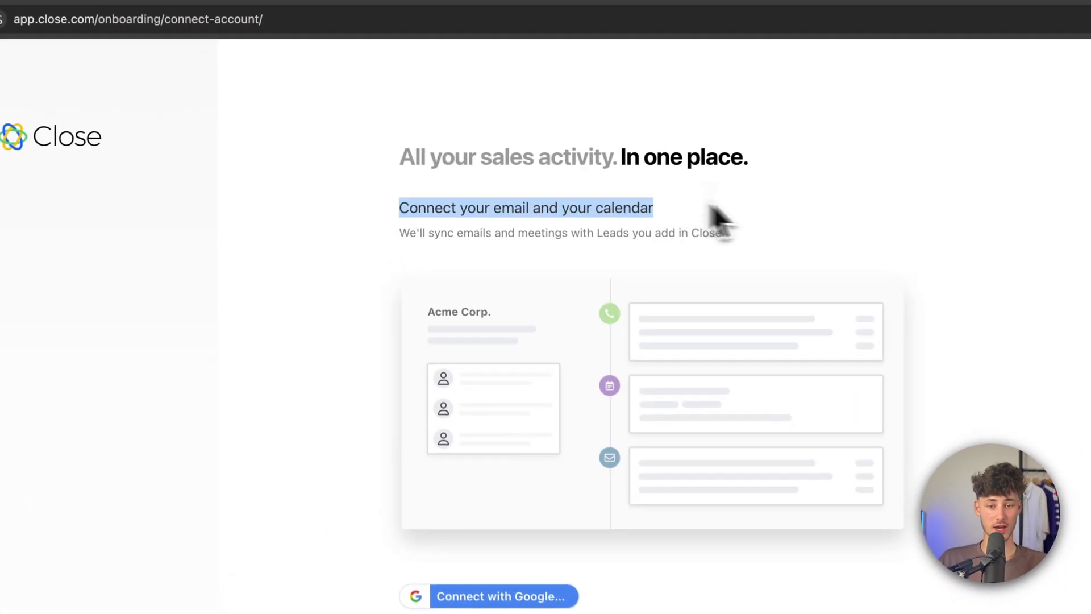
pyautogui.click(576, 170)
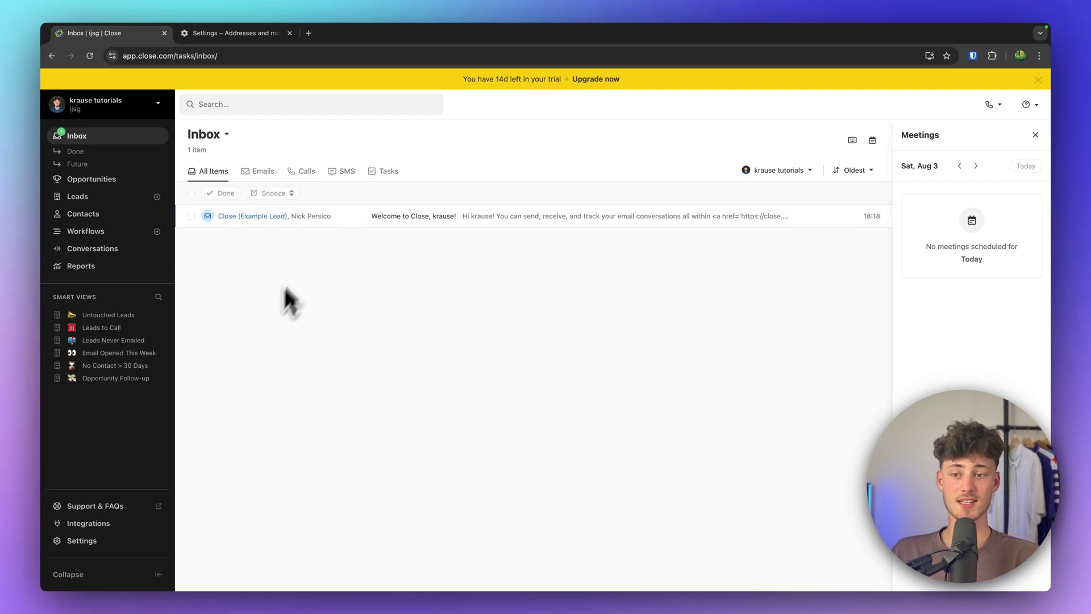
pyautogui.click(259, 171)
pyautogui.click(303, 171)
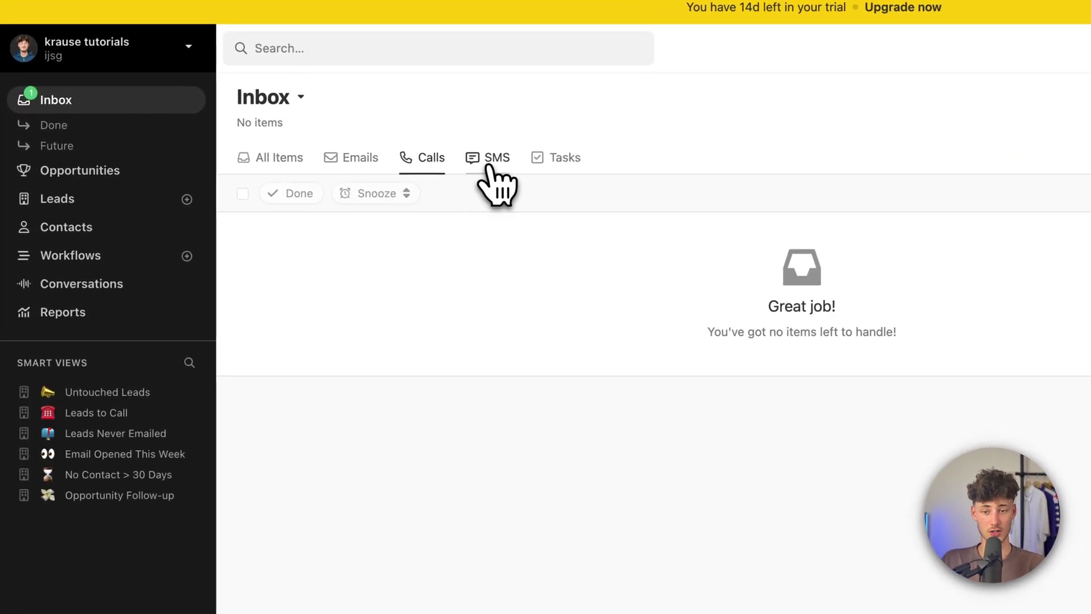
pyautogui.click(344, 171)
pyautogui.click(565, 162)
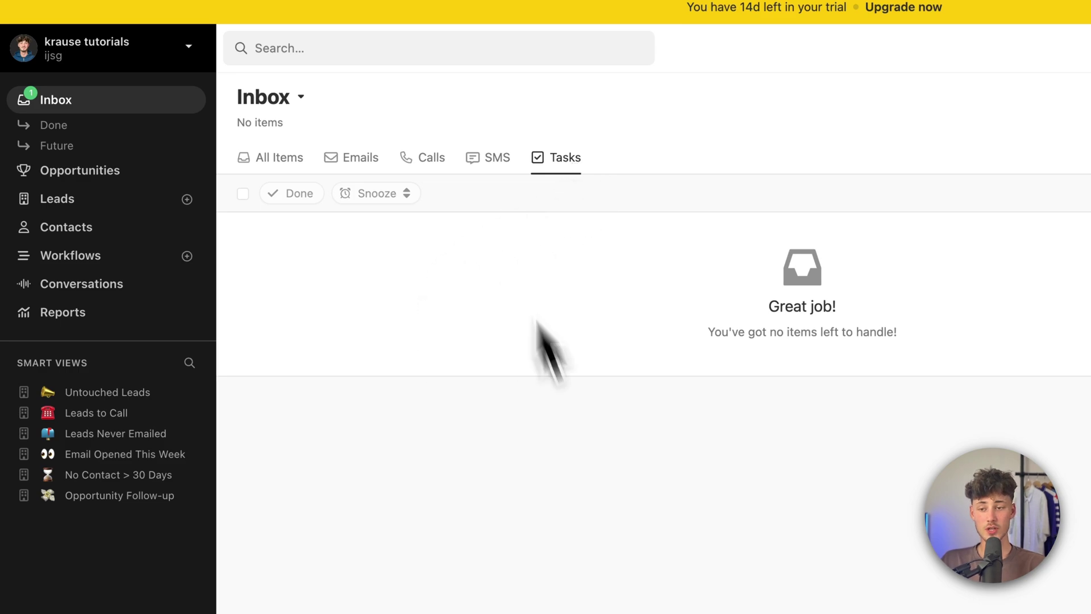
pyautogui.click(300, 161)
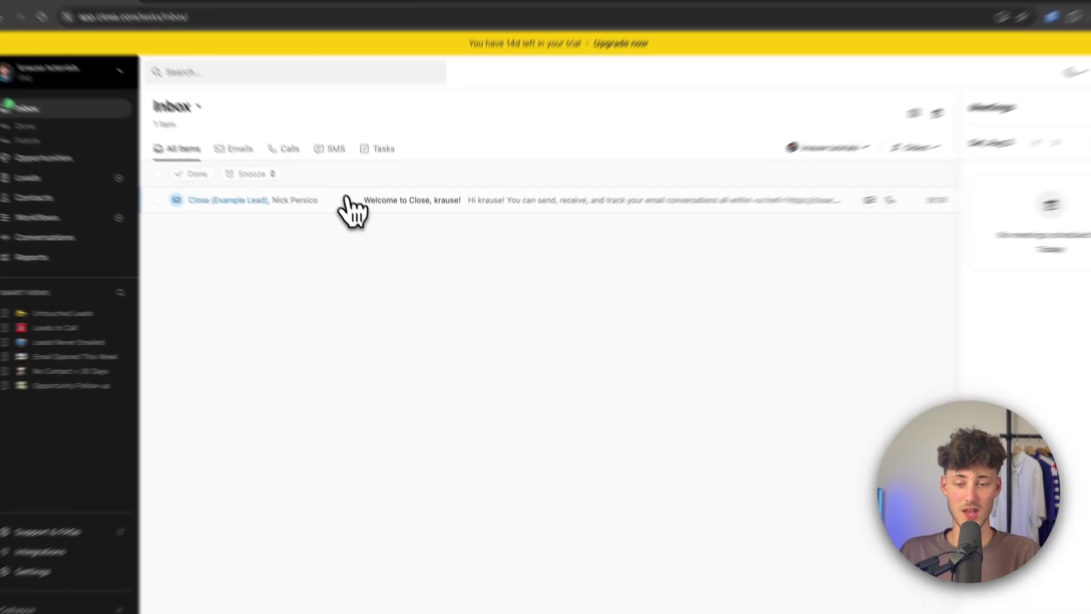
# Open the welcome email, snooze it until Monday, then reopen it
pyautogui.click(355, 216)
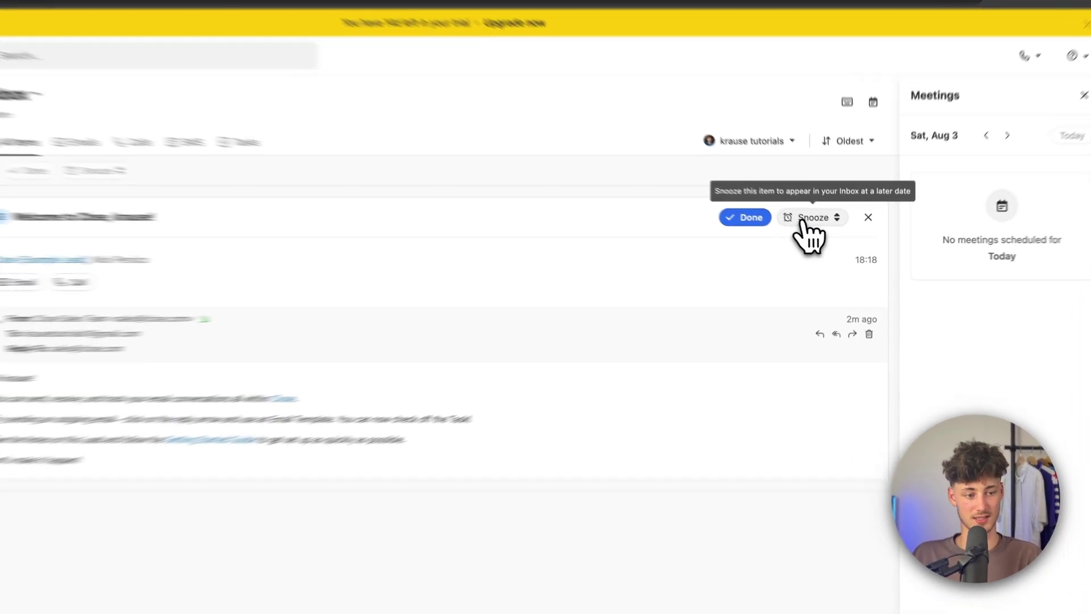
pyautogui.click(822, 231)
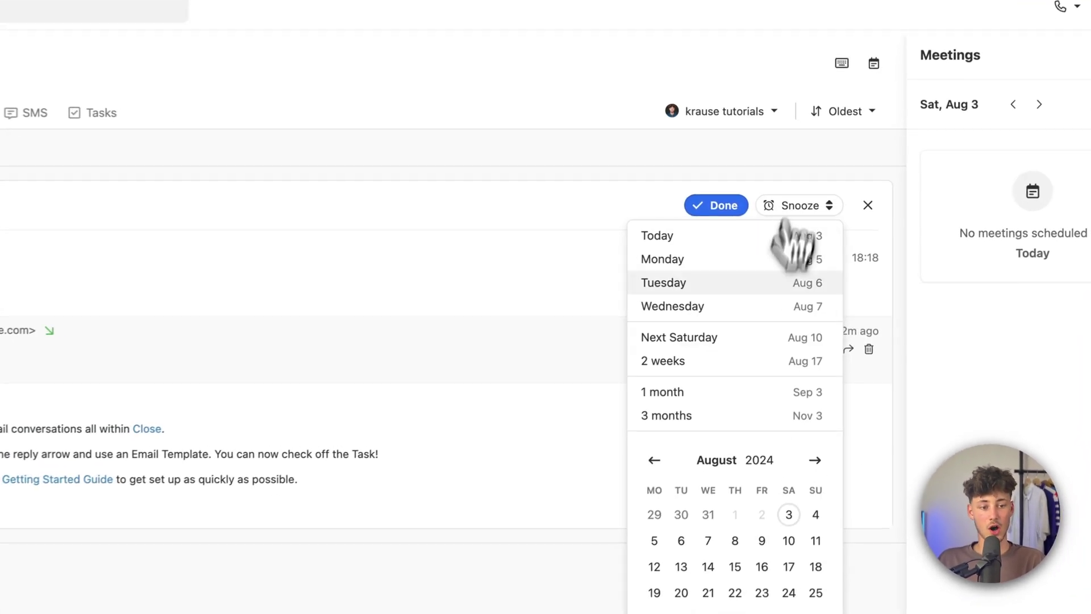
pyautogui.click(715, 259)
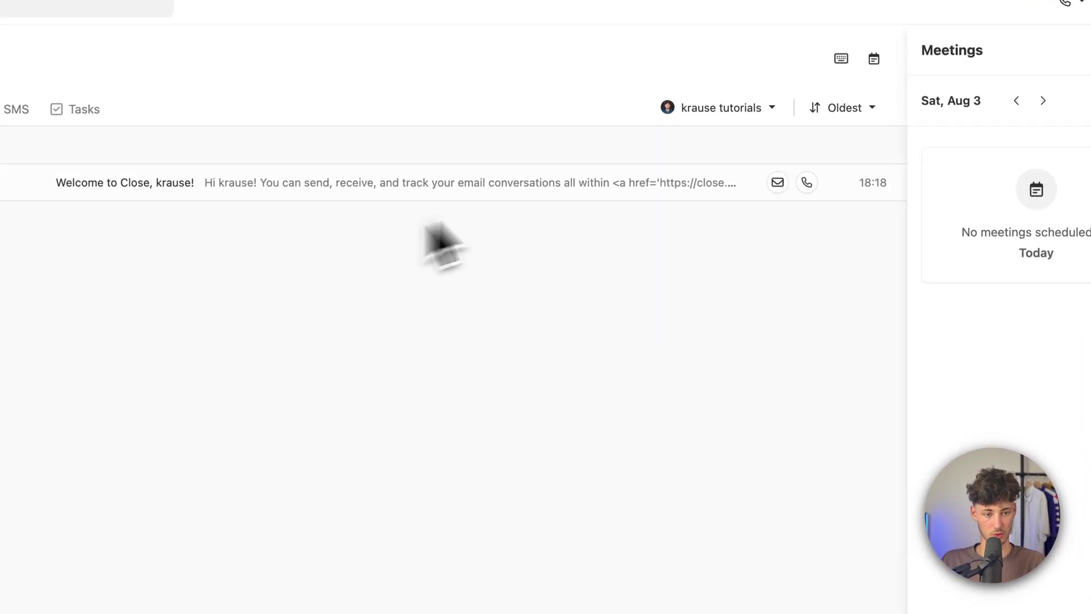
pyautogui.click(604, 187)
# Start a reply with Enroll in Workflow enabled, then mark the welcome email done
pyautogui.click(808, 353)
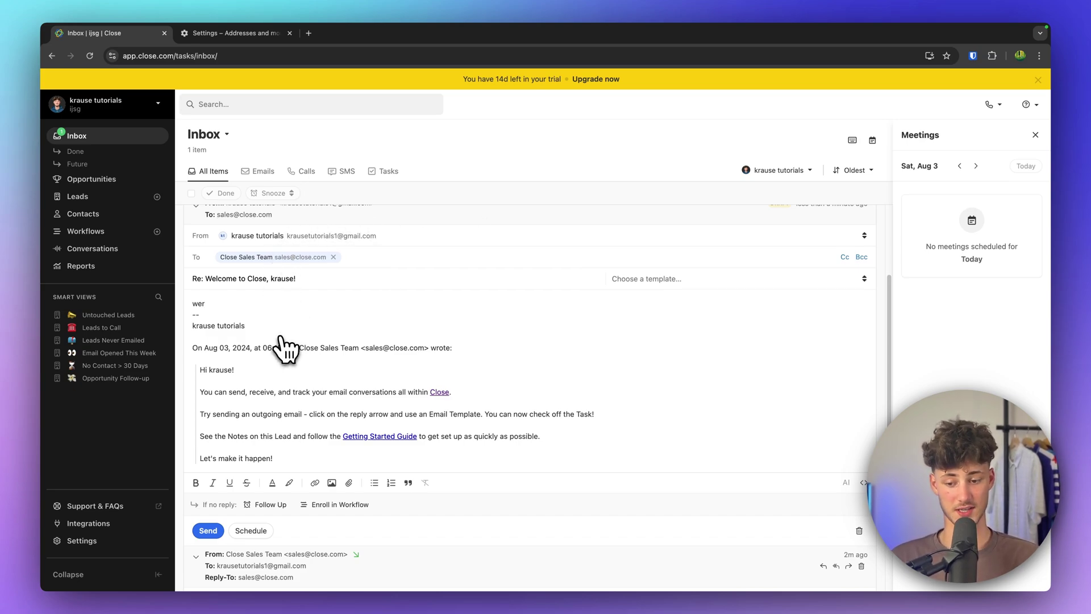
pyautogui.scroll(-2, 285, 347)
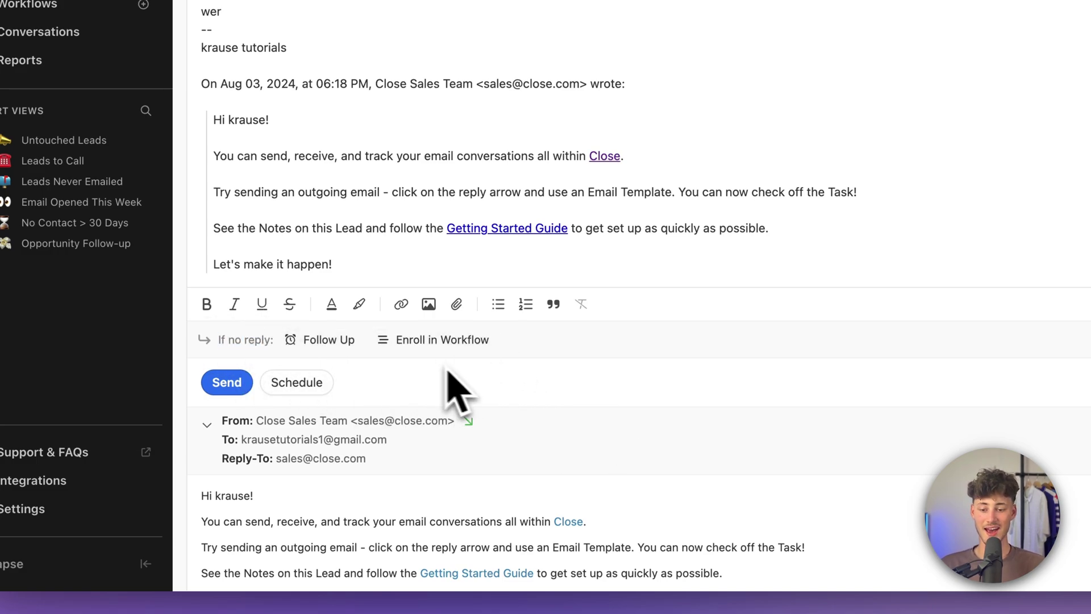
pyautogui.click(434, 340)
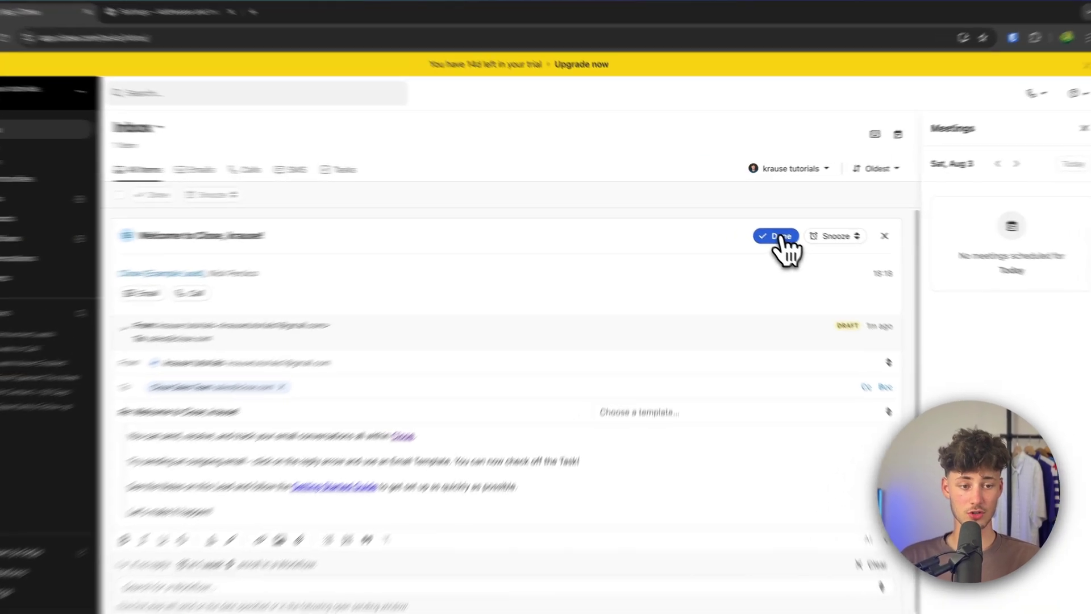
pyautogui.click(768, 228)
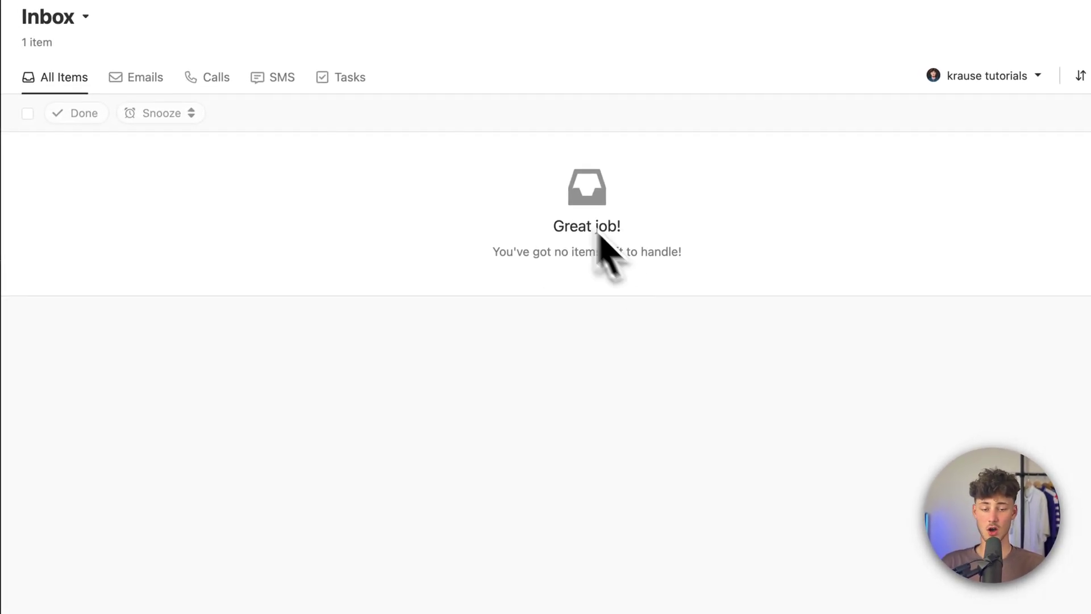
pyautogui.moveTo(509, 241); pyautogui.dragTo(689, 227)
pyautogui.moveTo(596, 251); pyautogui.dragTo(500, 251)
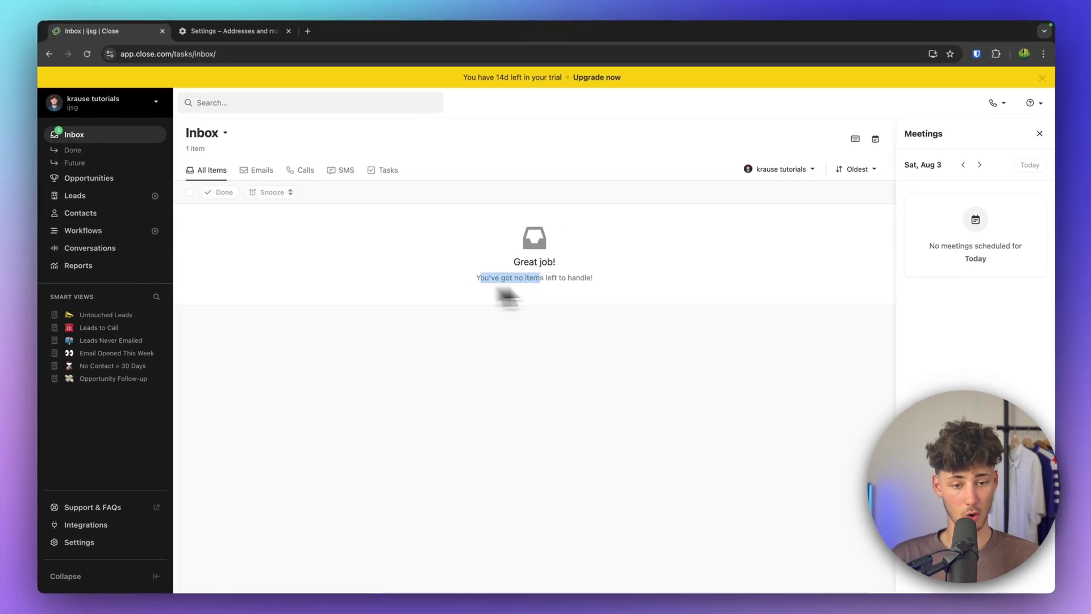
pyautogui.click(636, 284)
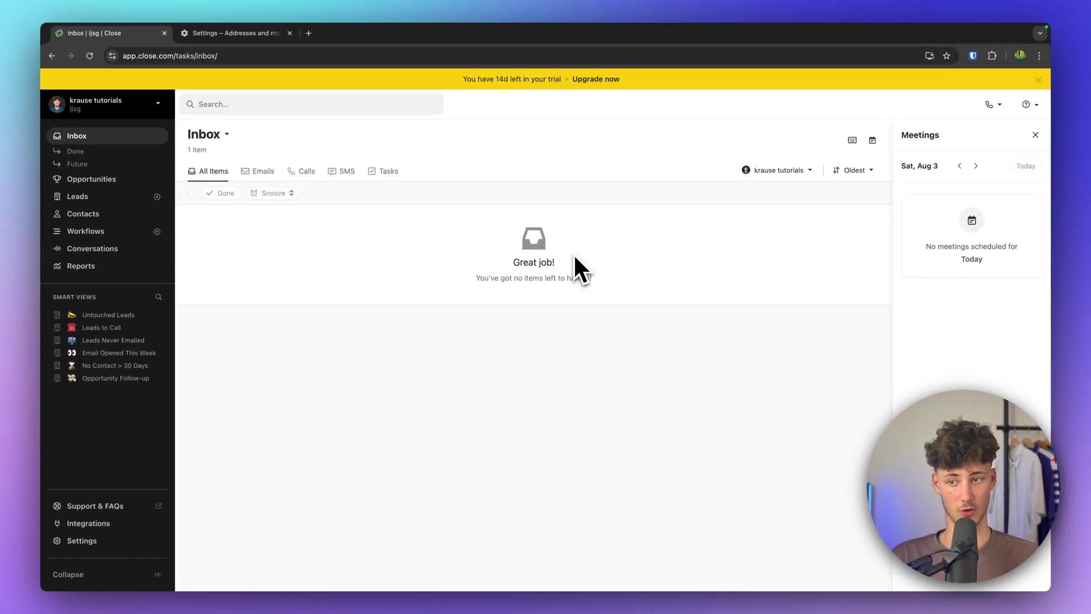
pyautogui.click(79, 151)
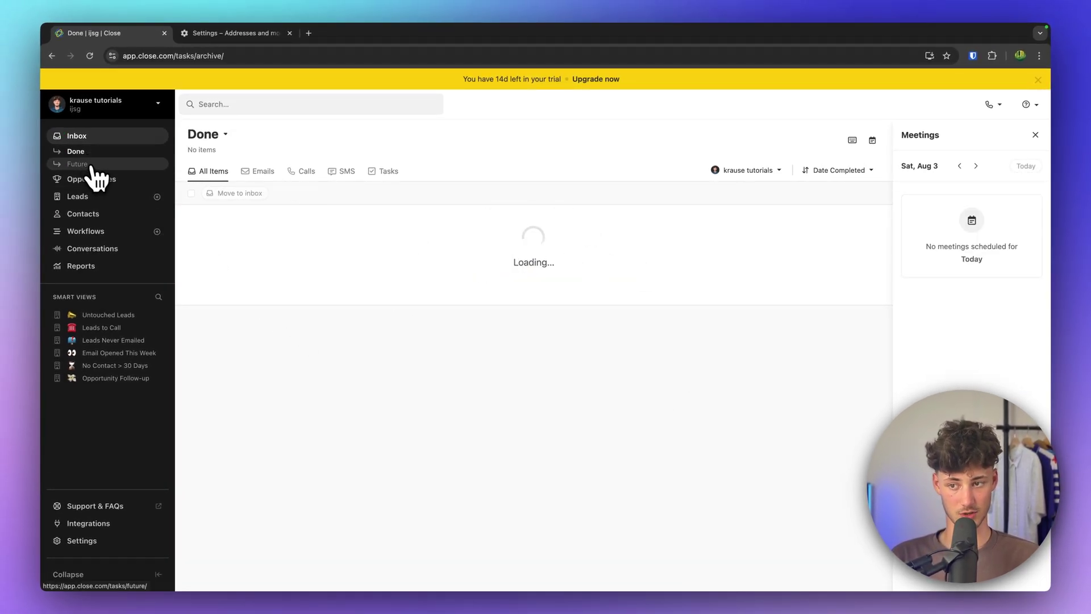
pyautogui.click(91, 166)
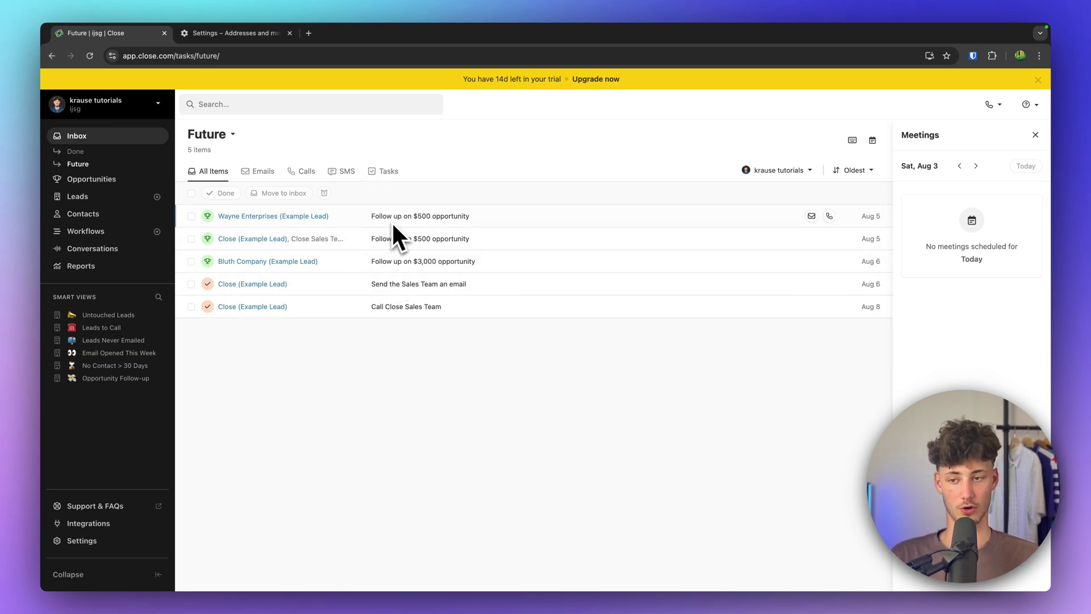
pyautogui.click(125, 137)
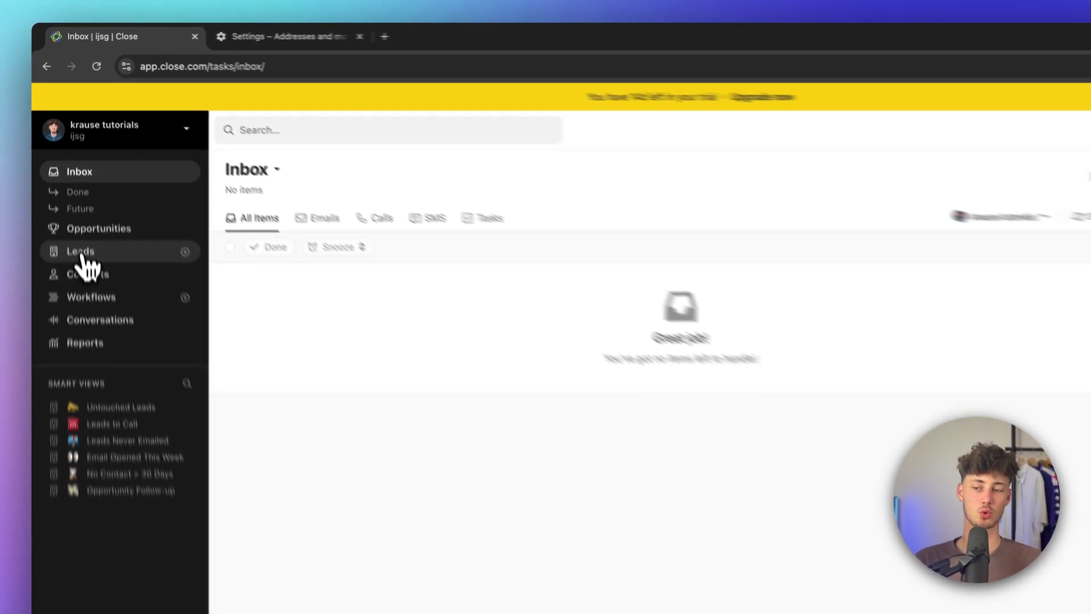
# Go to Leads in the sidebar to list the three example leads
pyautogui.click(82, 256)
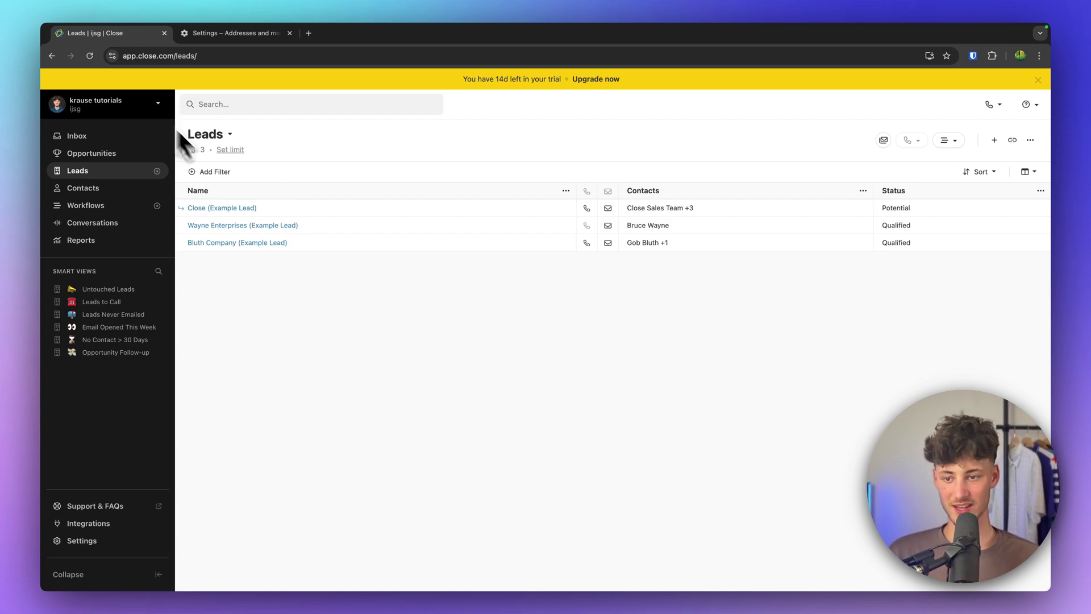
# Open the lead filters, browse lead-property filters, and toggle Any text on and off
pyautogui.click(210, 173)
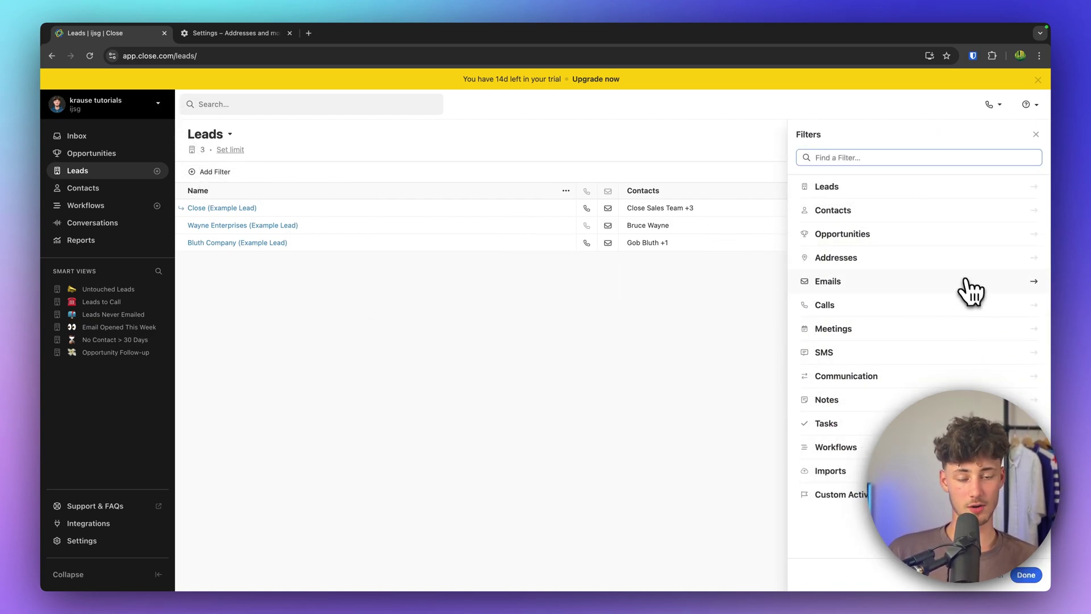
pyautogui.click(672, 314)
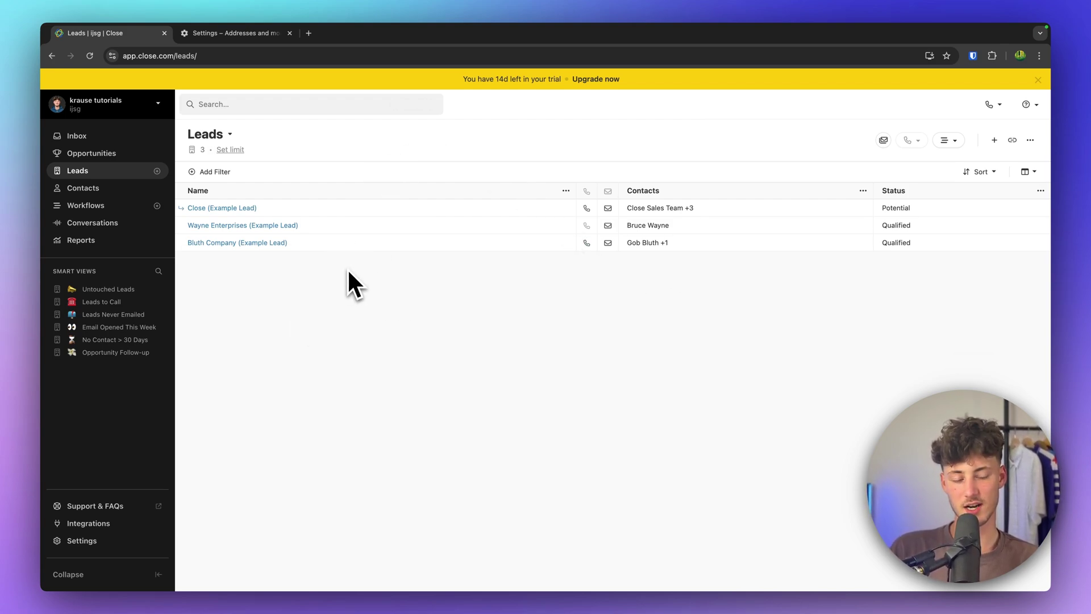
pyautogui.click(211, 172)
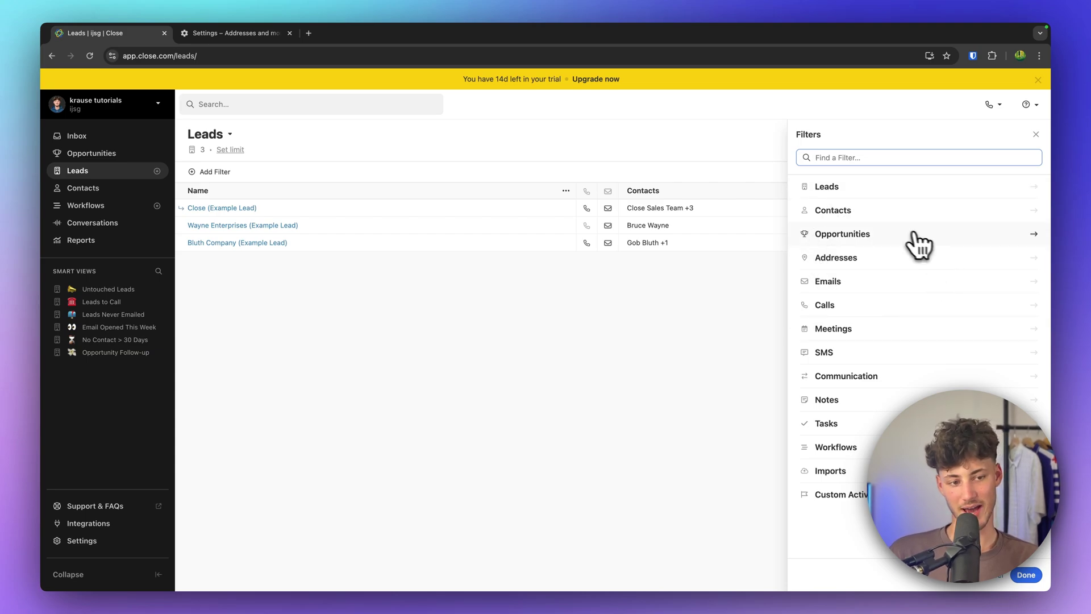
pyautogui.click(880, 187)
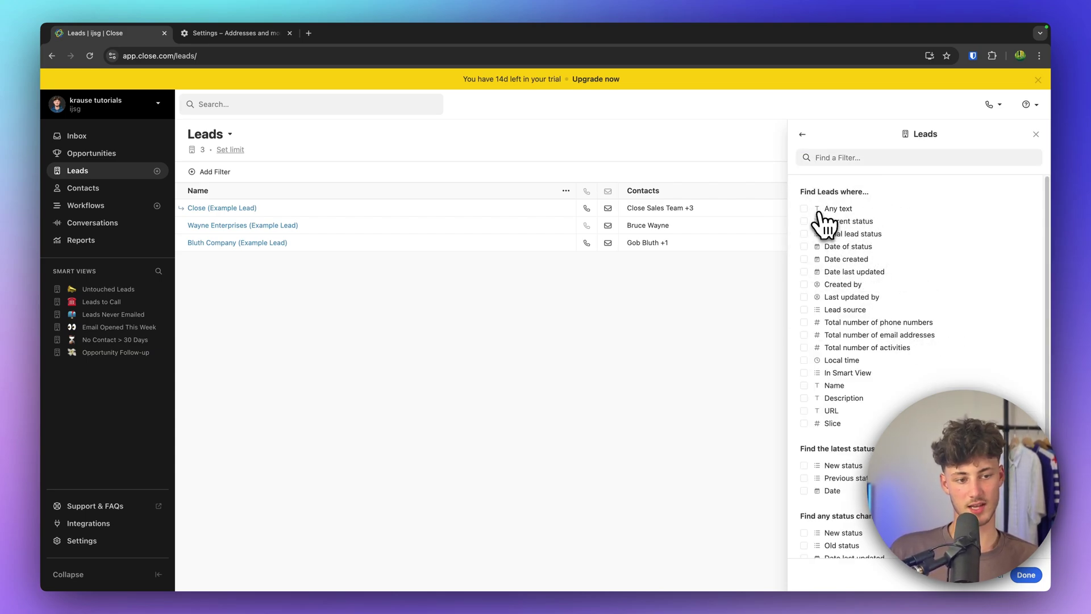
pyautogui.click(854, 210)
pyautogui.click(853, 211)
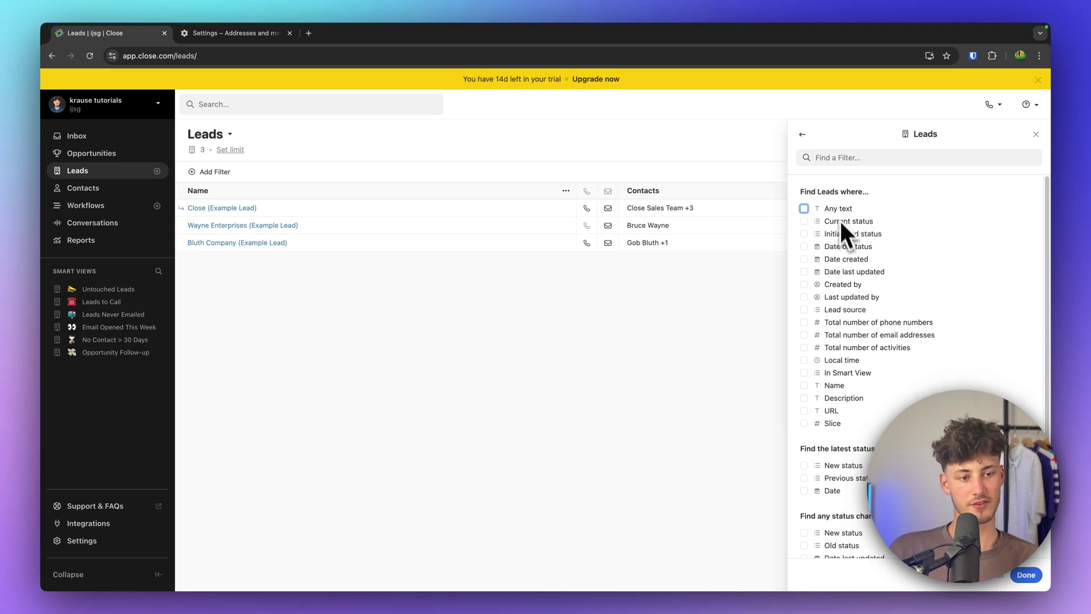
# Add then remove the Total number of phone numbers and Lead source filters, and close the panel
pyautogui.click(829, 323)
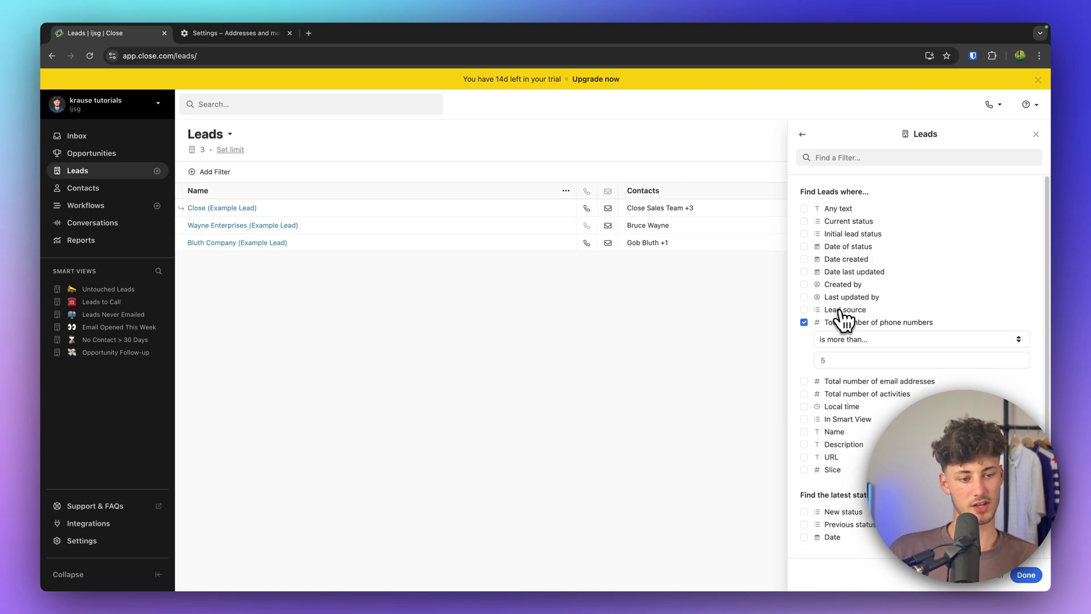
pyautogui.click(845, 310)
pyautogui.click(804, 369)
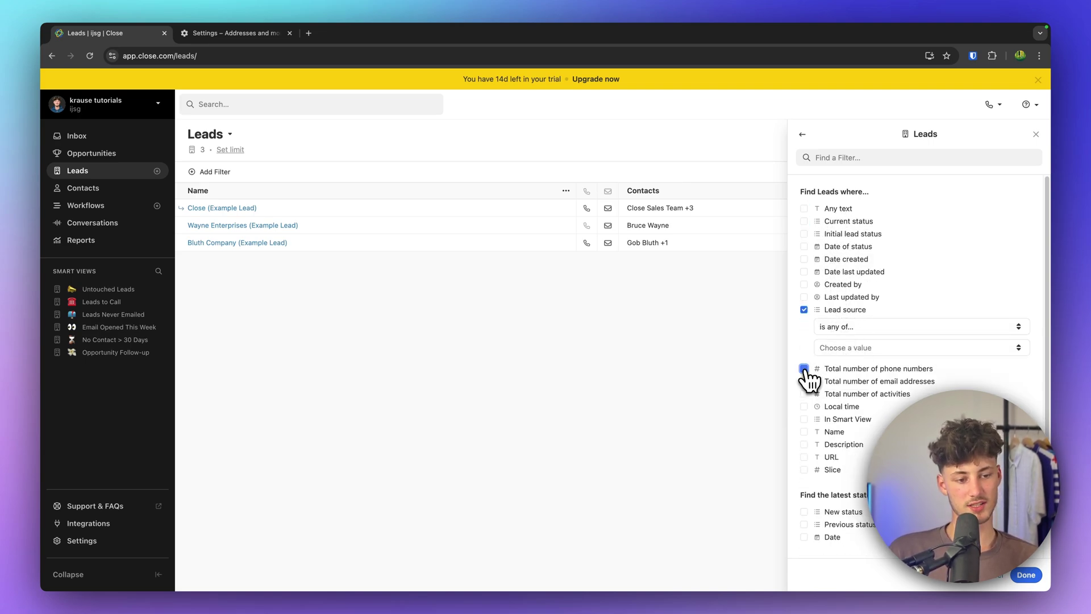
pyautogui.click(804, 310)
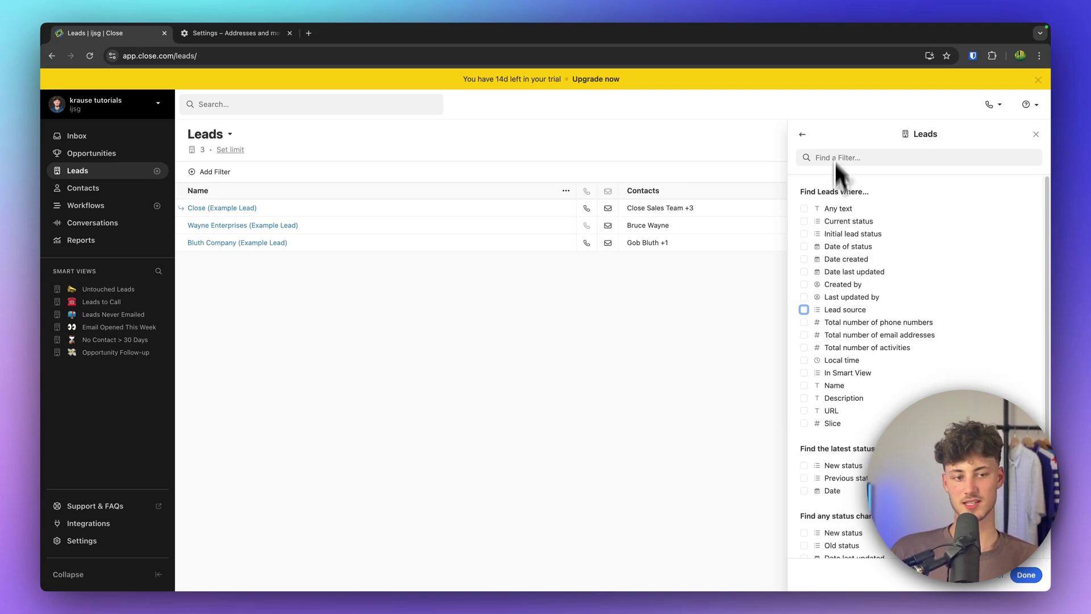
pyautogui.doubleClick(803, 135)
pyautogui.click(1034, 136)
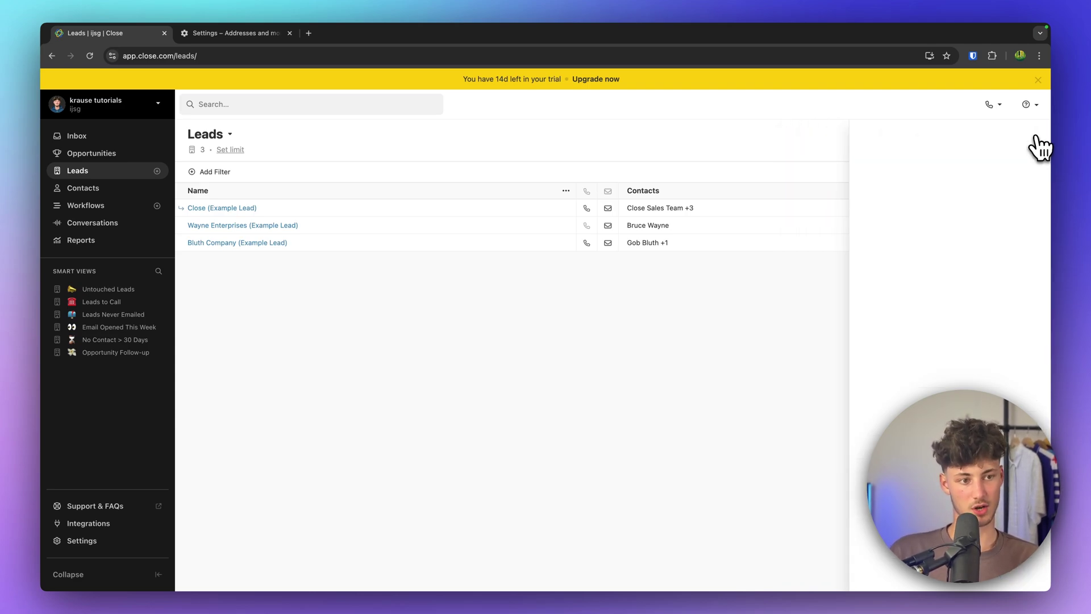
pyautogui.click(884, 141)
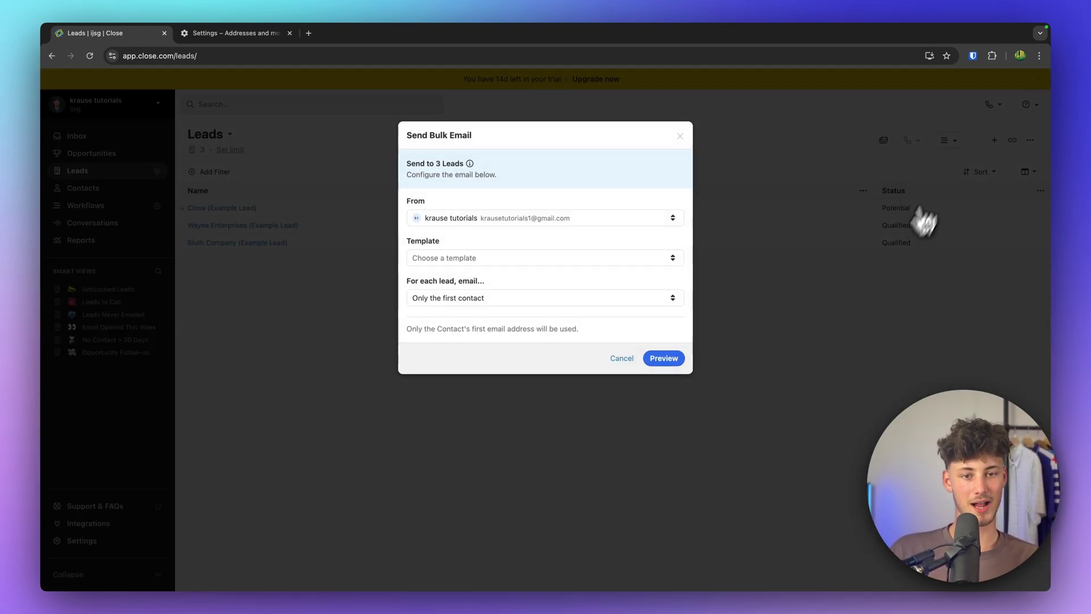
pyautogui.click(438, 259)
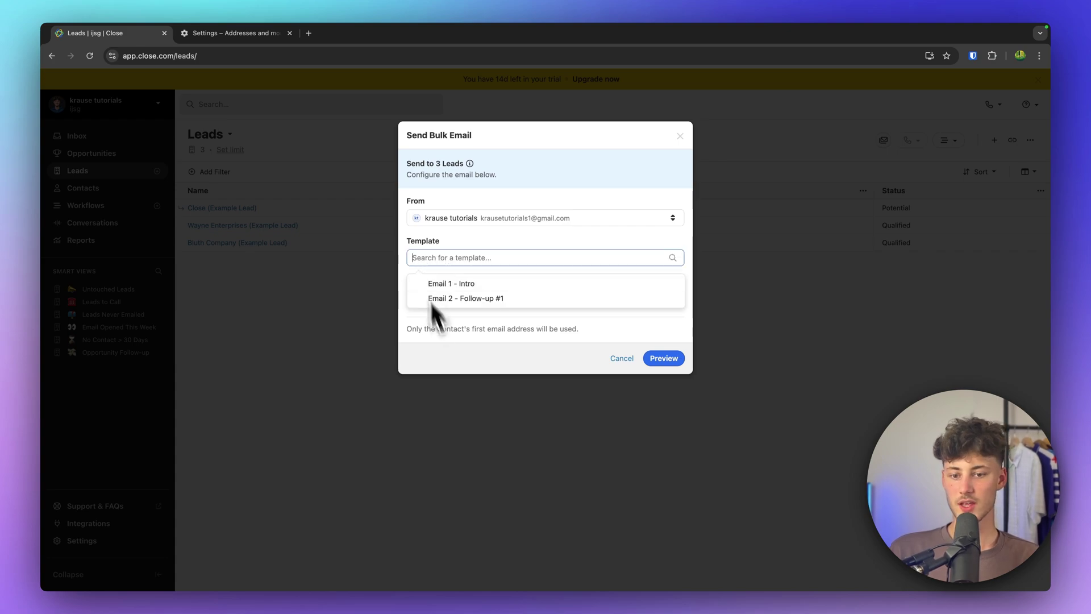
pyautogui.click(449, 283)
pyautogui.click(460, 298)
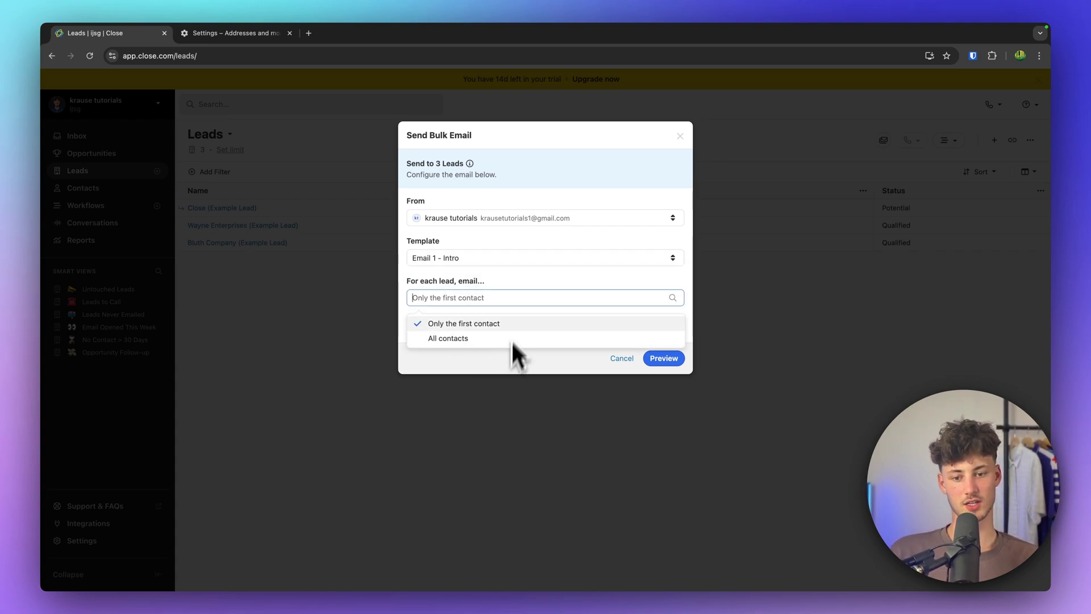
pyautogui.moveTo(404, 277); pyautogui.dragTo(498, 288)
pyautogui.click(548, 296)
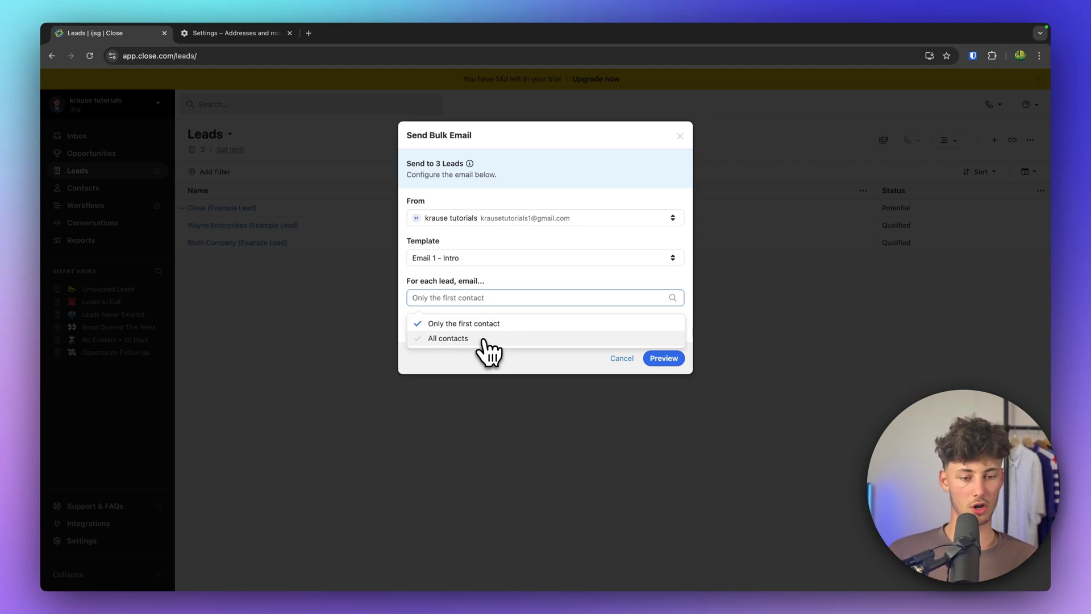
pyautogui.click(681, 138)
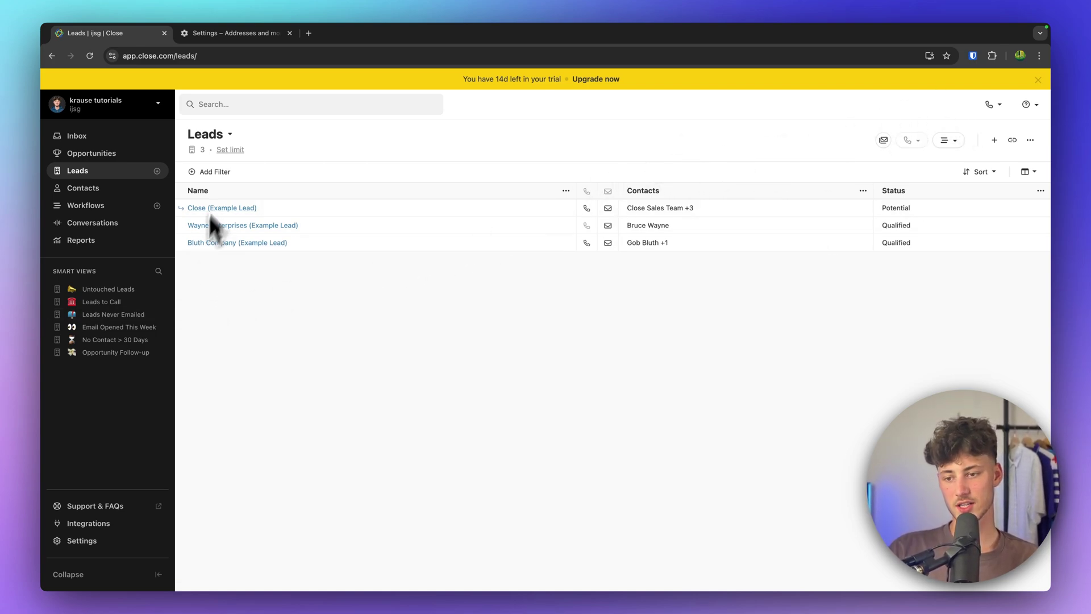
# Open the Wayne Enterprises (Example Lead) page showing its $500 opportunity and contact
pyautogui.click(238, 226)
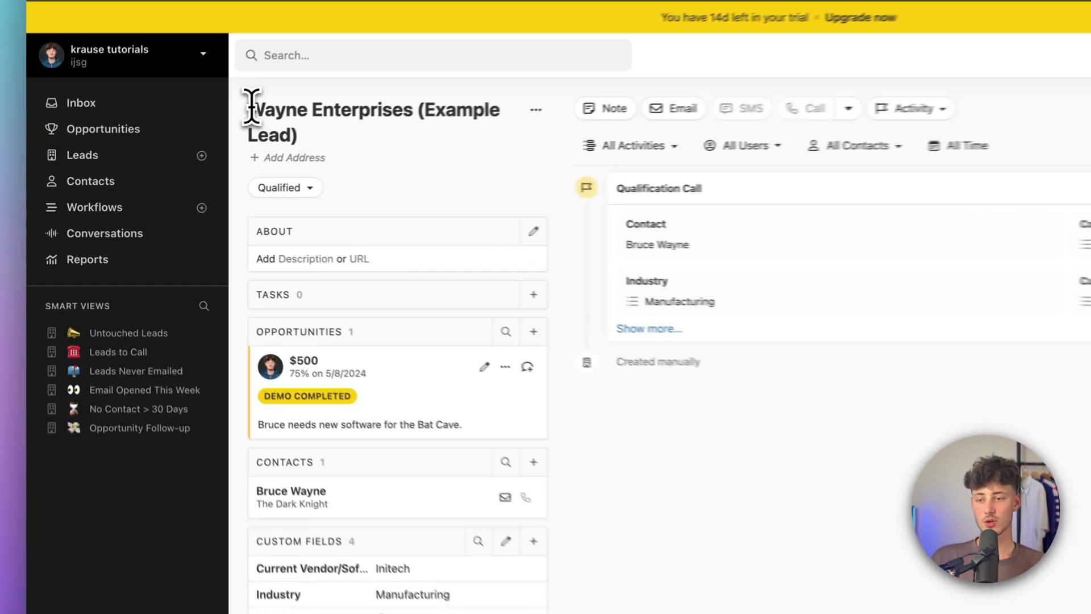
pyautogui.moveTo(186, 141); pyautogui.dragTo(227, 161)
pyautogui.click(328, 140)
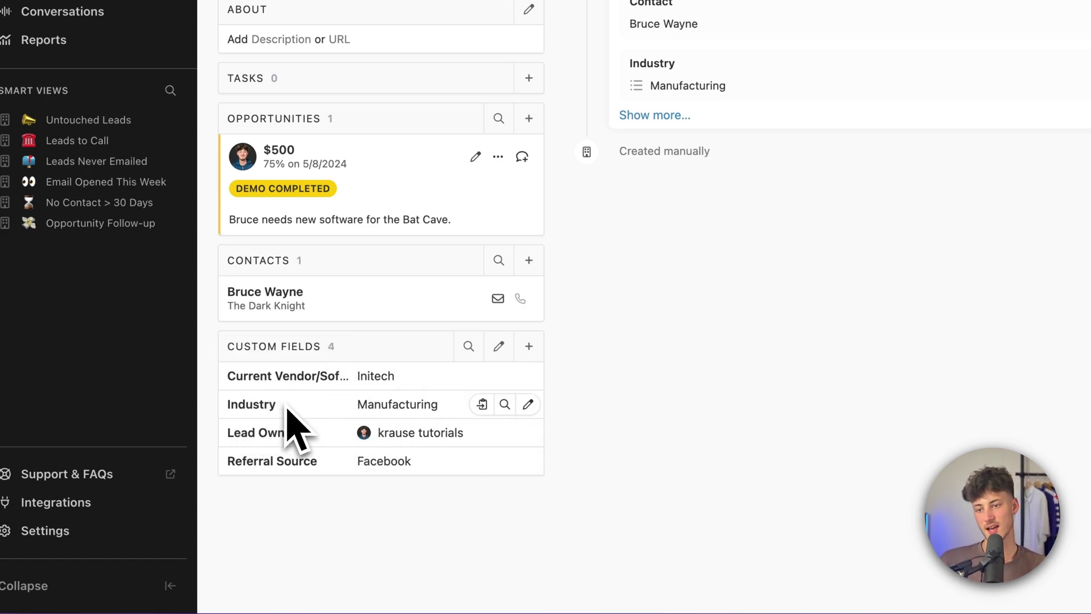
pyautogui.click(529, 346)
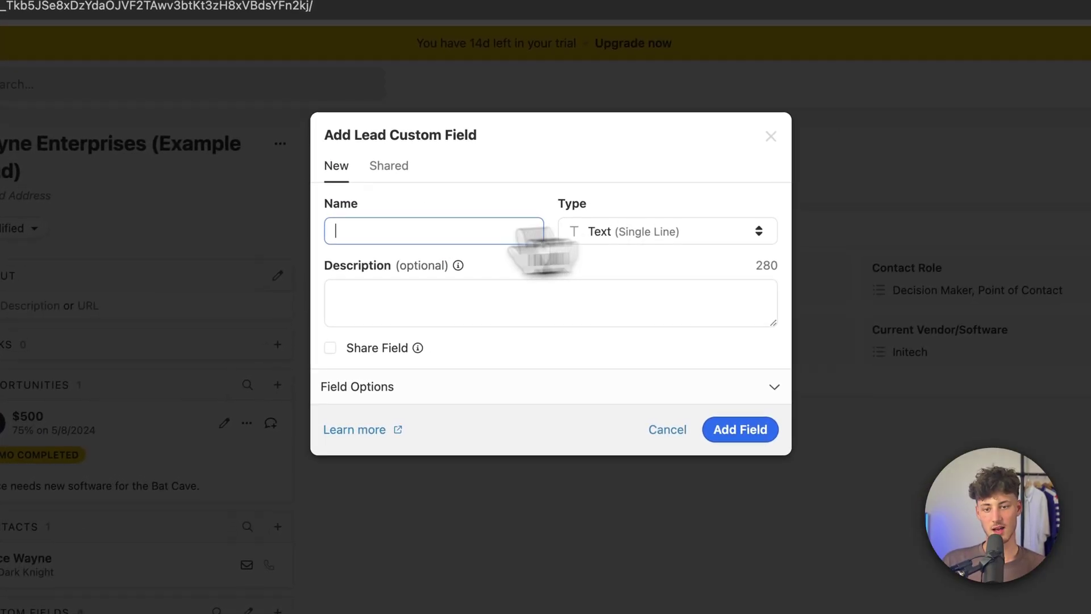
pyautogui.moveTo(330, 206); pyautogui.dragTo(445, 205)
pyautogui.click(585, 227)
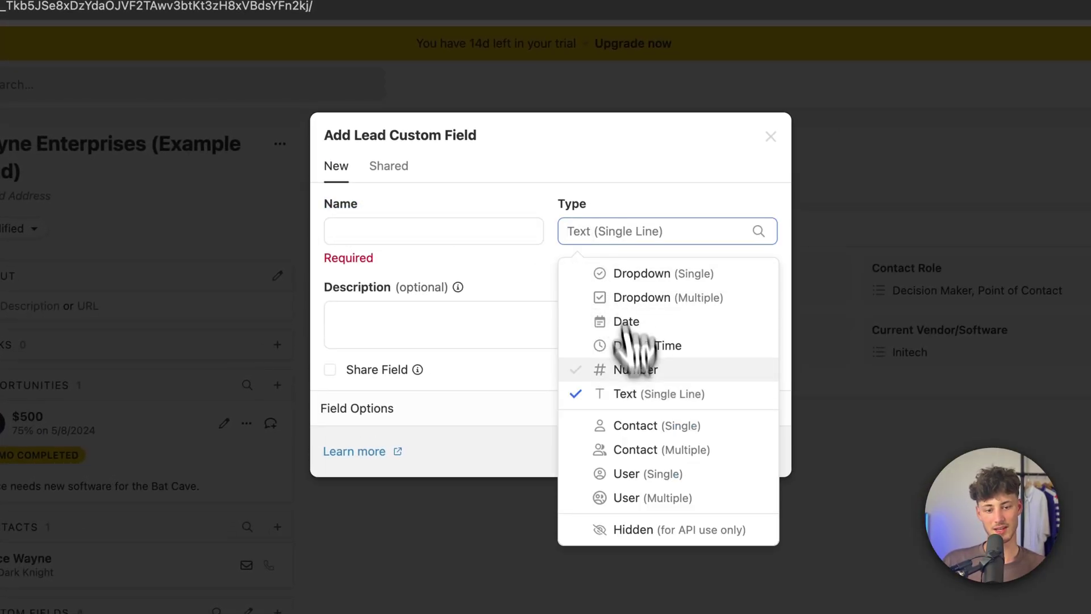
pyautogui.click(419, 290)
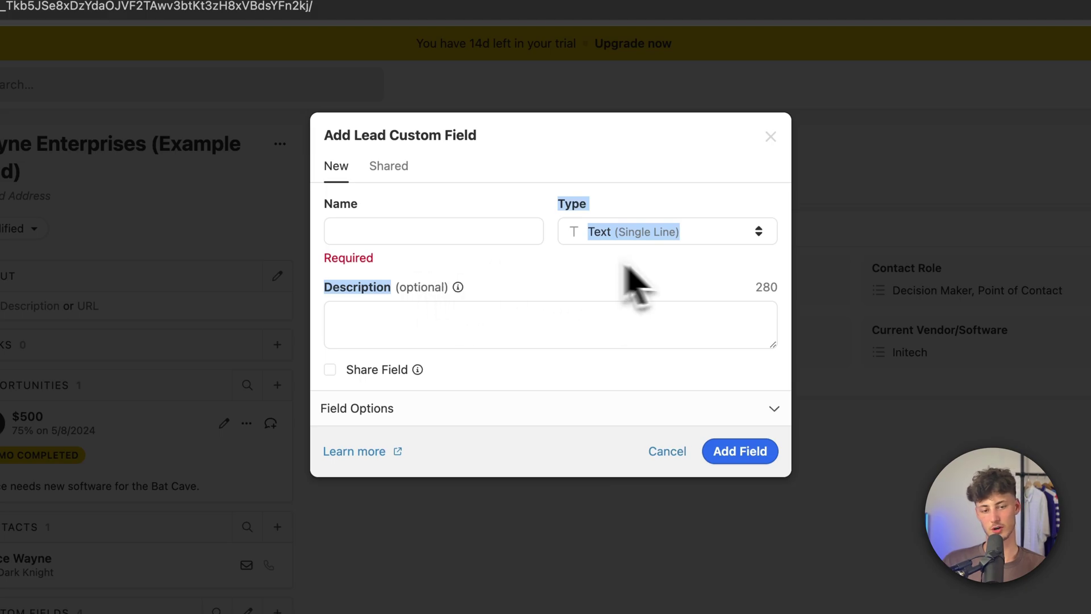
pyautogui.click(632, 280)
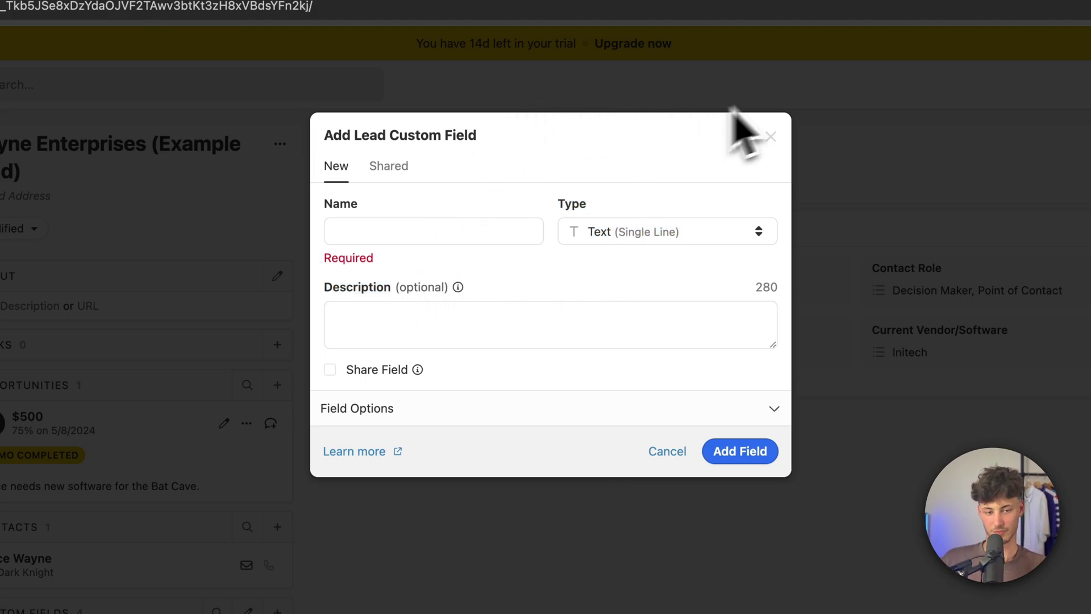
pyautogui.click(768, 135)
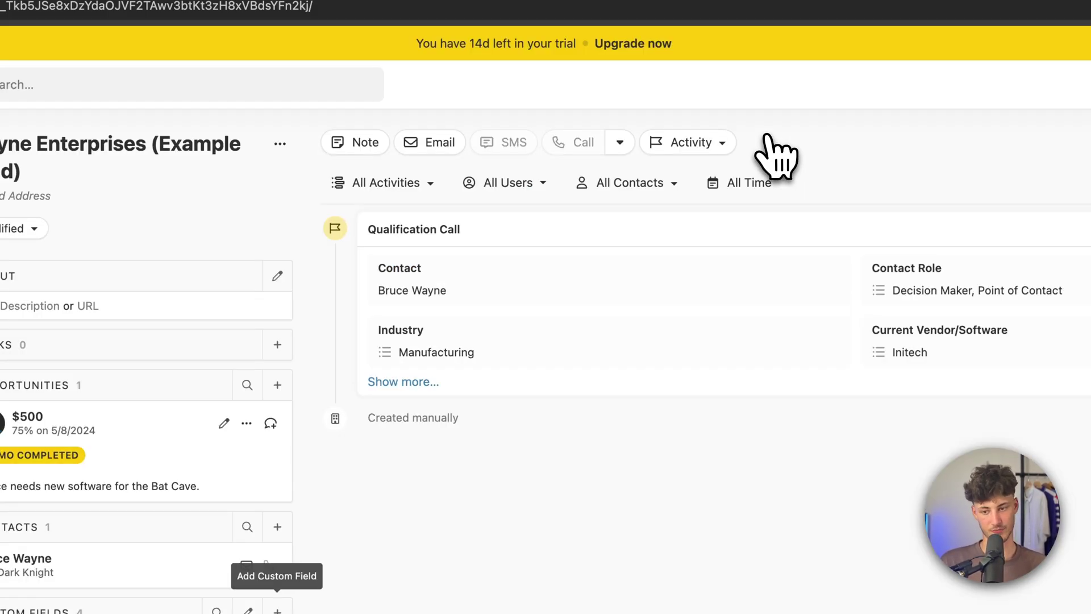
# Cancel the lead description edit and expand the Qualification Call card to show all fields
pyautogui.click(37, 307)
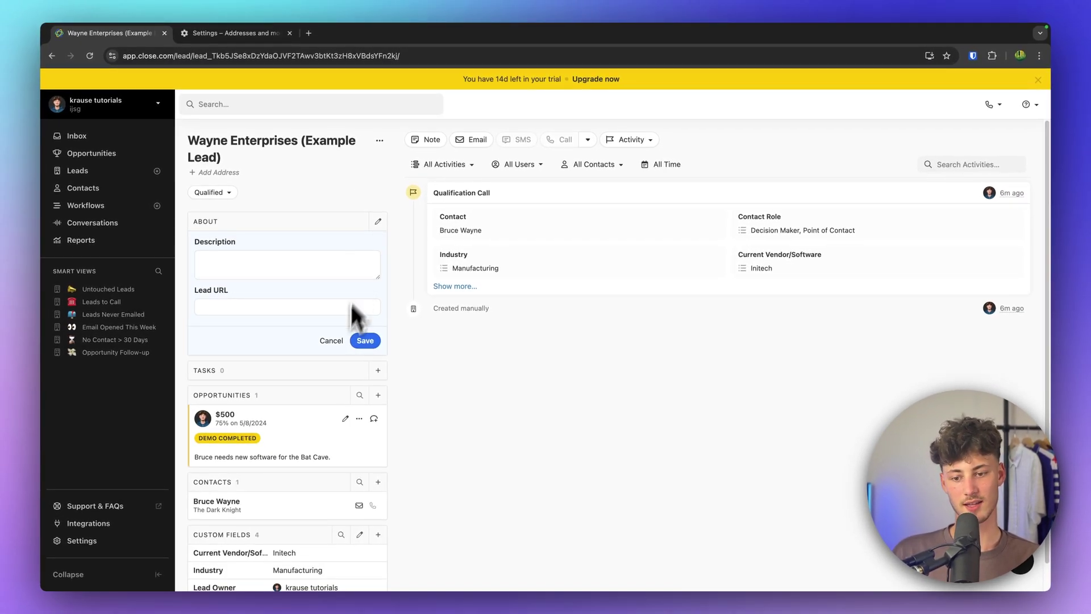
pyautogui.click(340, 342)
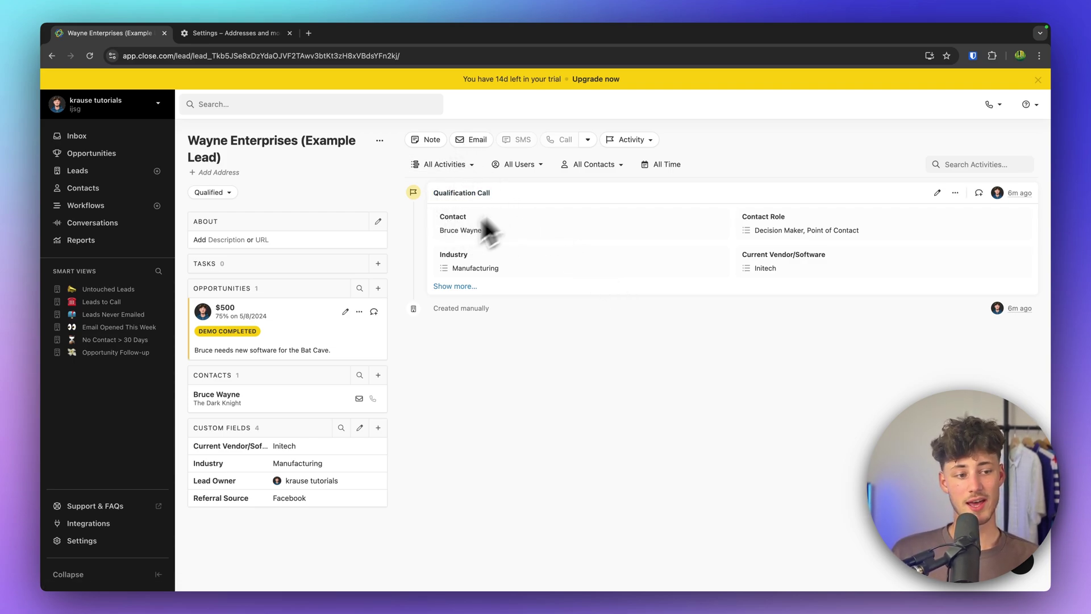
pyautogui.click(452, 286)
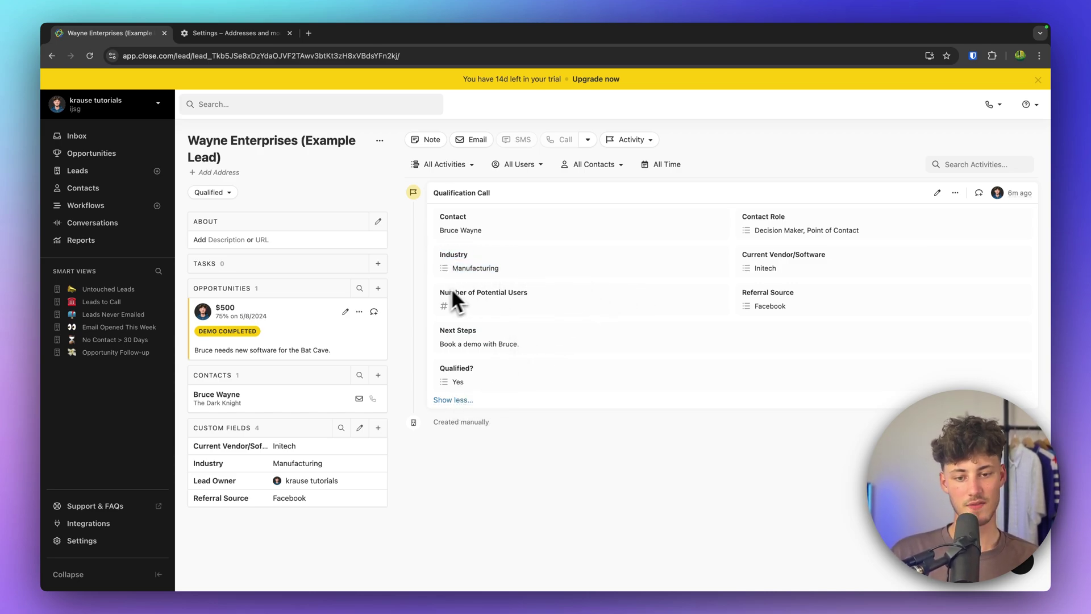
pyautogui.moveTo(451, 287); pyautogui.dragTo(583, 302)
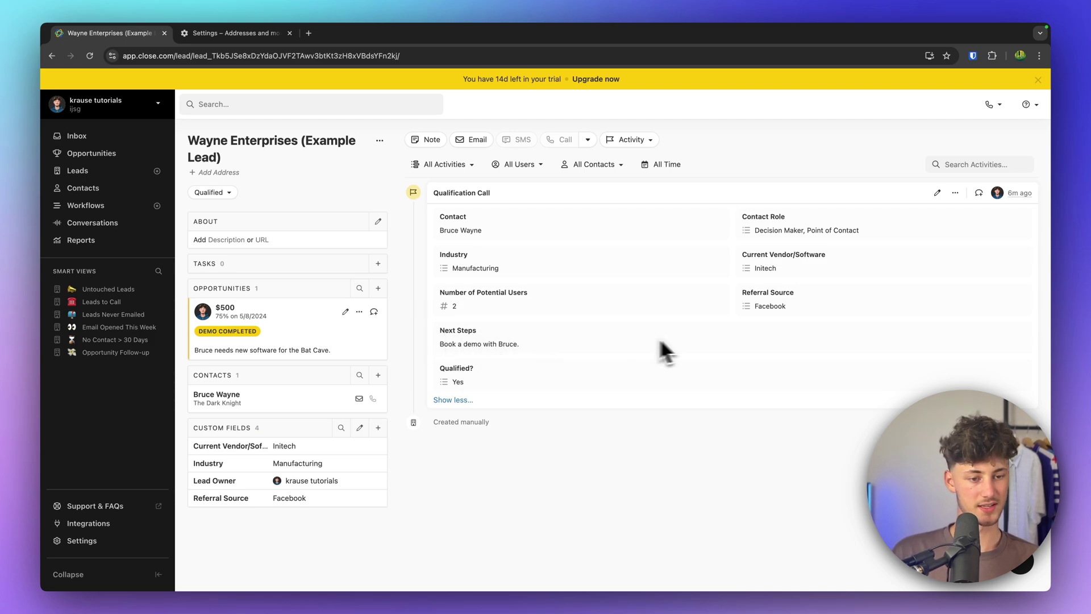
pyautogui.moveTo(749, 291); pyautogui.dragTo(820, 297)
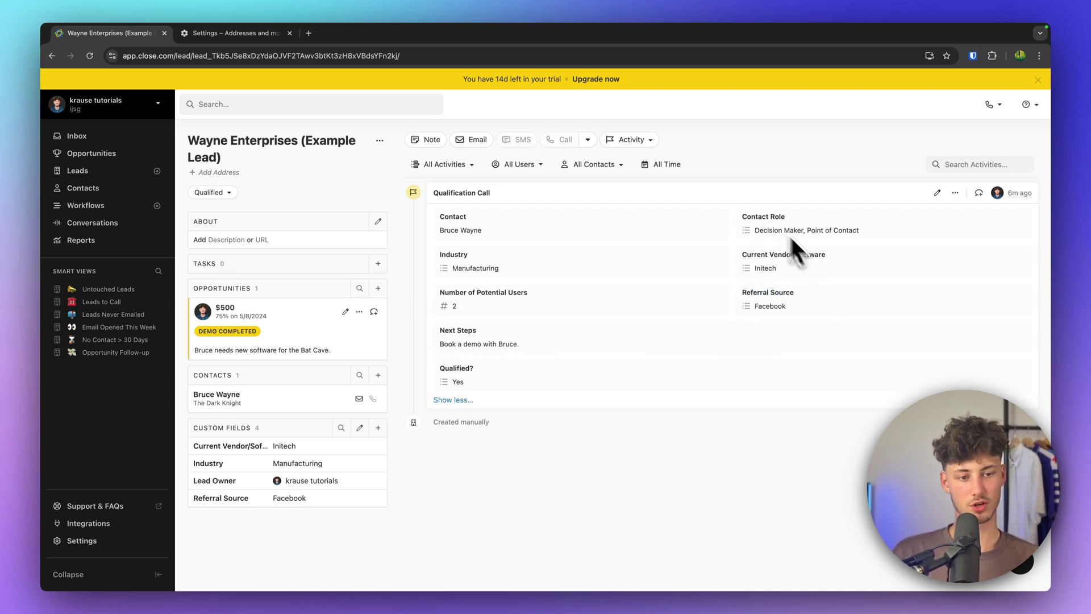
pyautogui.click(518, 165)
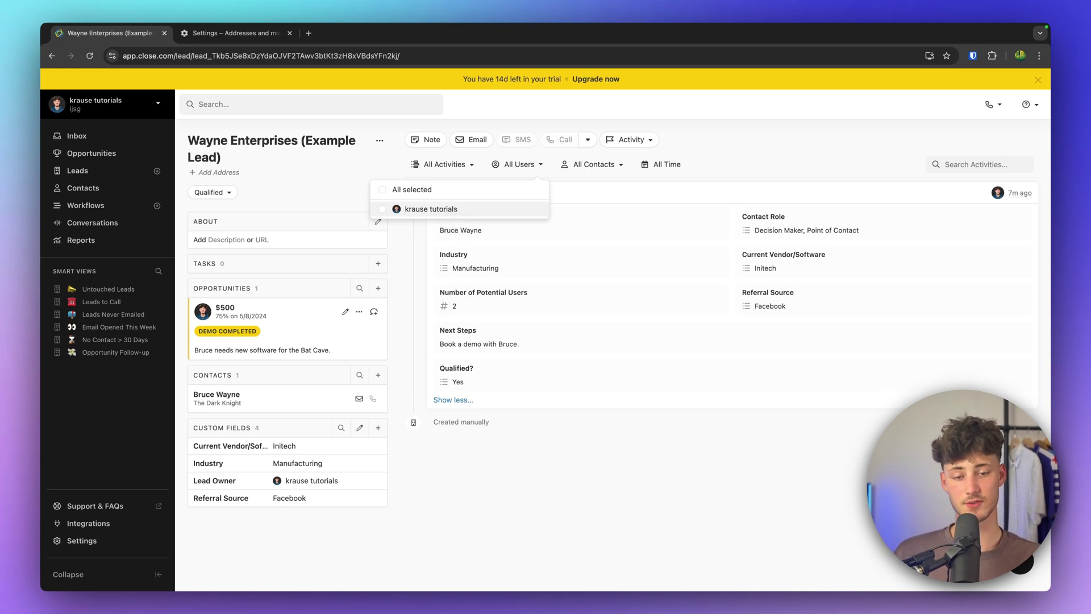
# Toggle the activity feed's user filter on and off and check the contacts filter unchanged
pyautogui.click(410, 209)
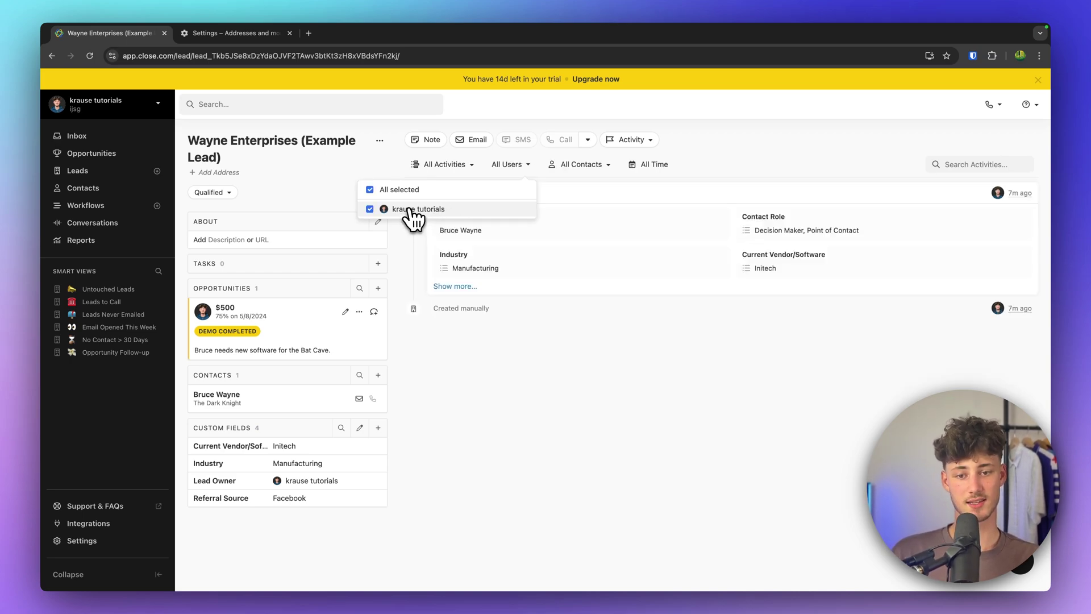
pyautogui.click(410, 209)
pyautogui.click(588, 165)
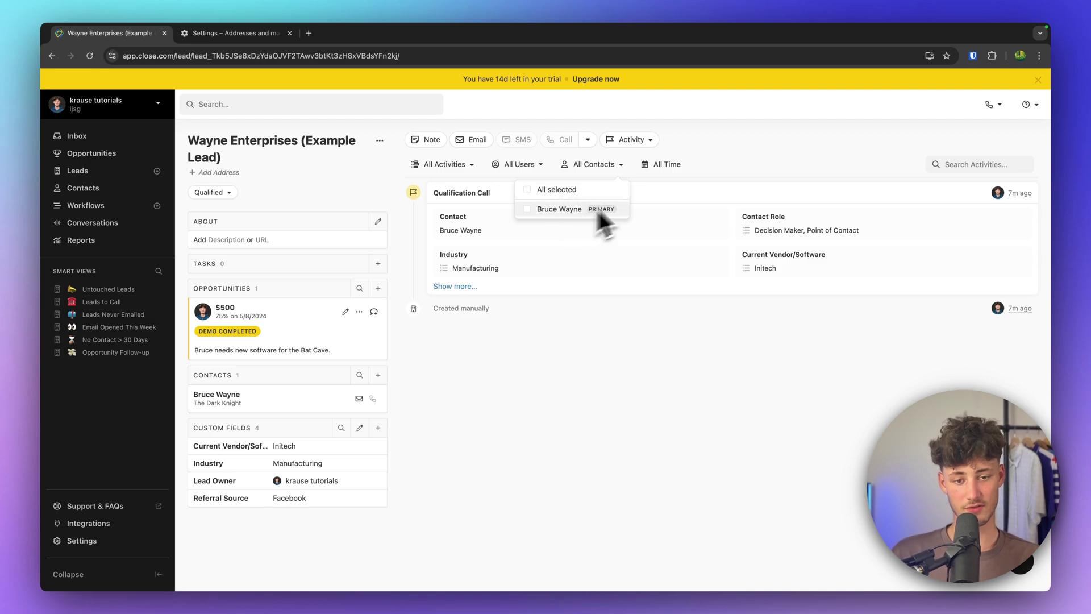
pyautogui.click(725, 167)
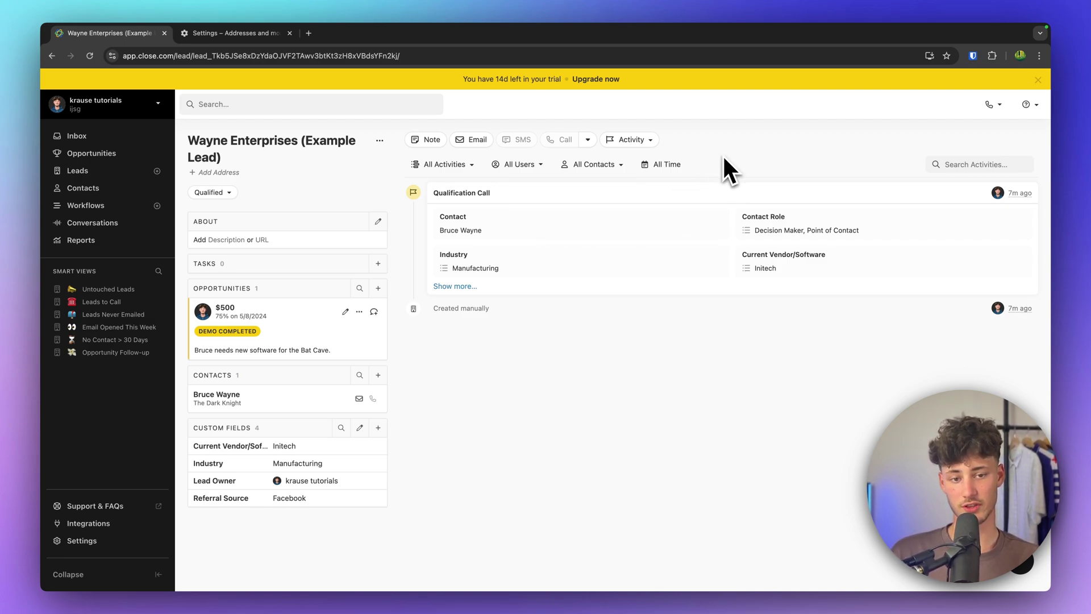
# Start a note 'nn' and a draft email on the lead, then return to the Leads list
pyautogui.click(428, 141)
pyautogui.write('nn')
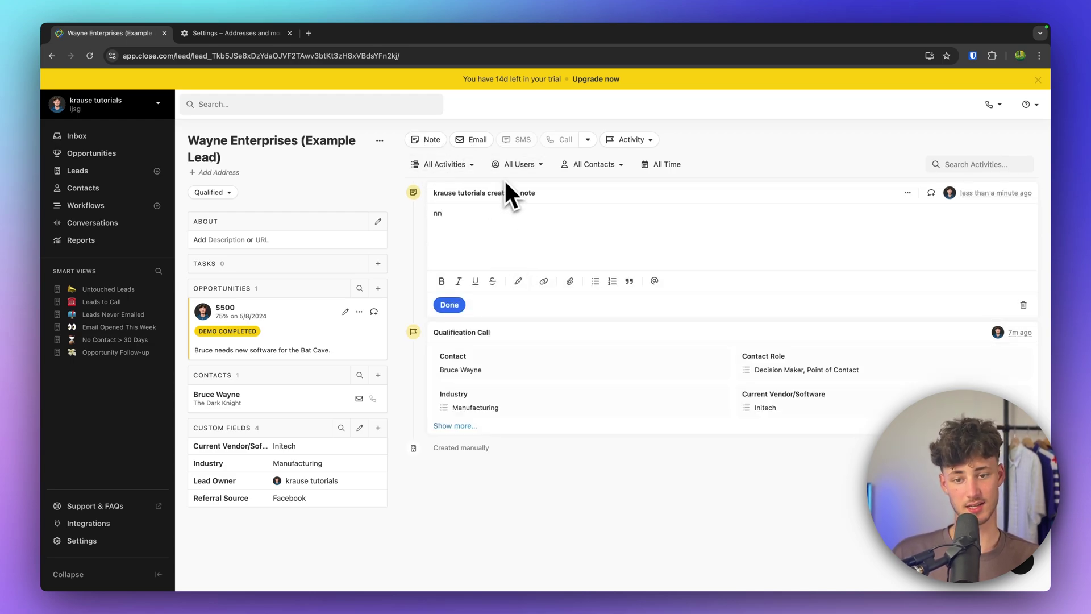
pyautogui.click(471, 140)
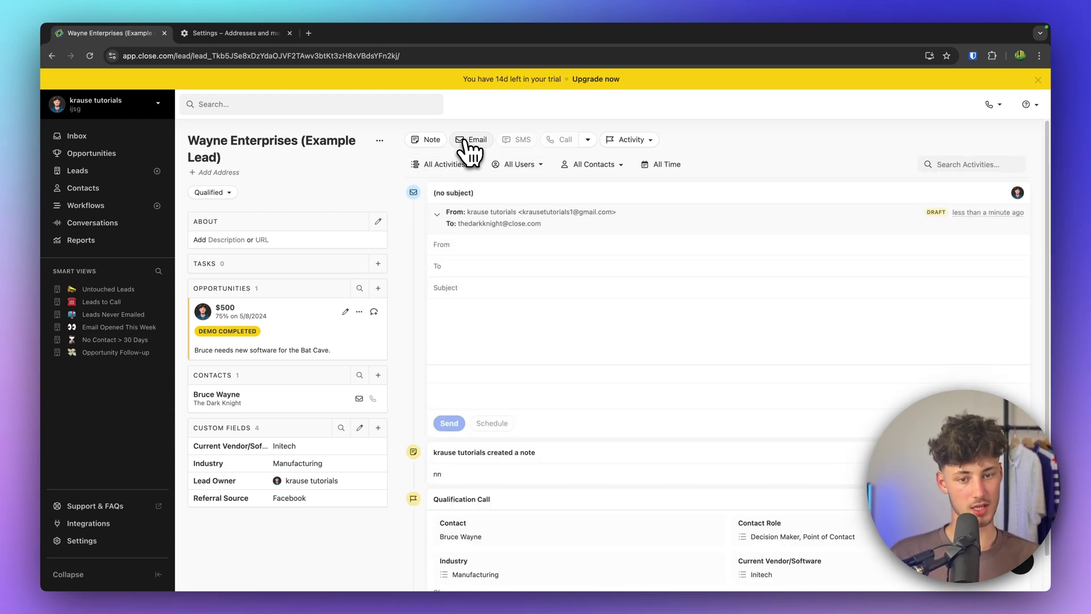
pyautogui.click(684, 376)
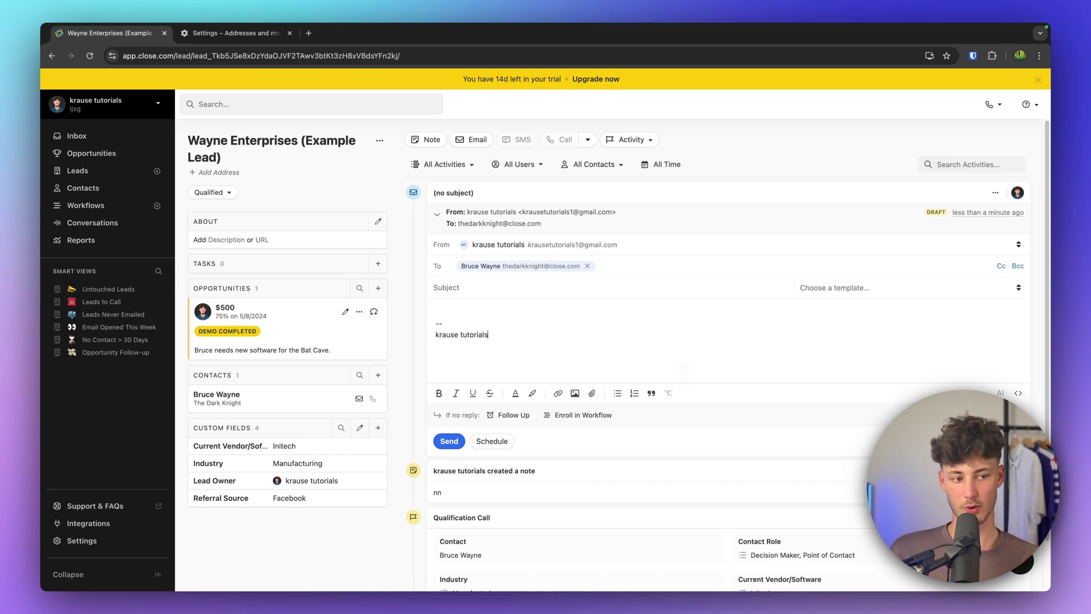
pyautogui.click(595, 313)
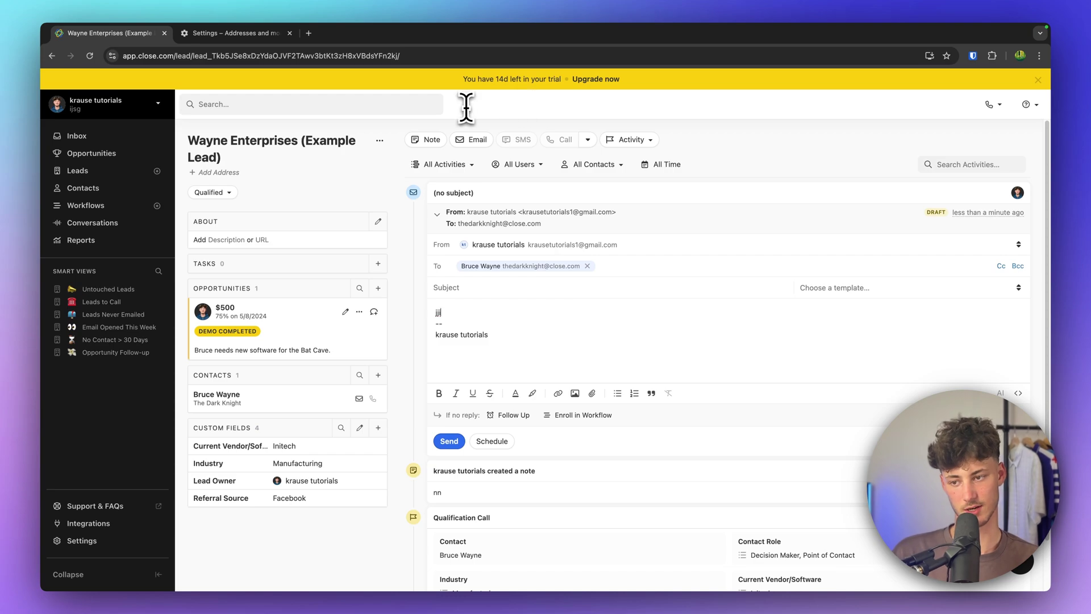
pyautogui.click(114, 174)
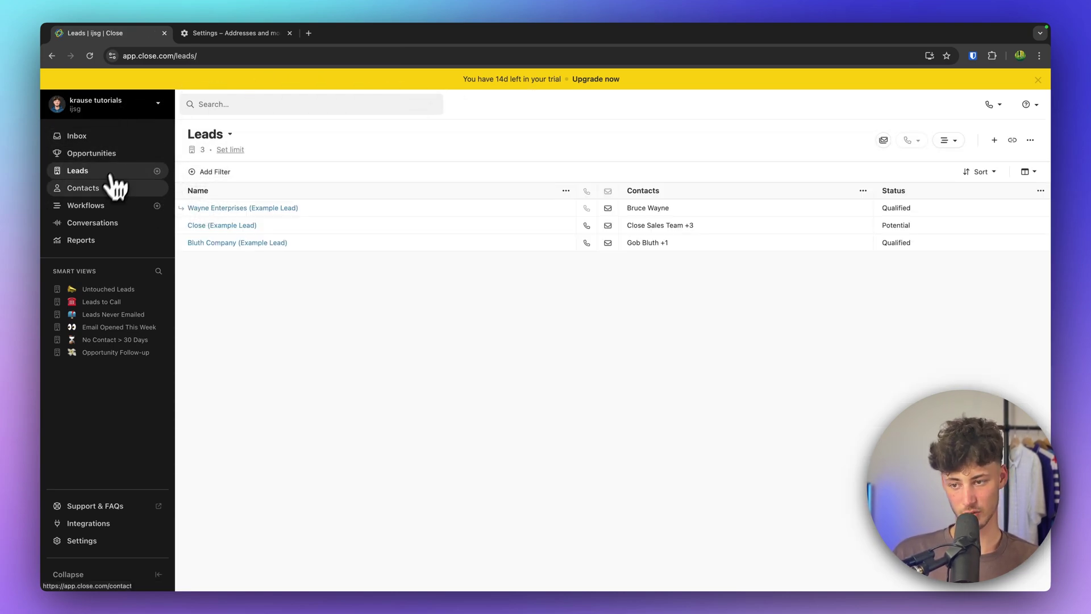
# Switch between Leads and Contacts, ending on the Contacts list of 7 contacts
pyautogui.click(114, 189)
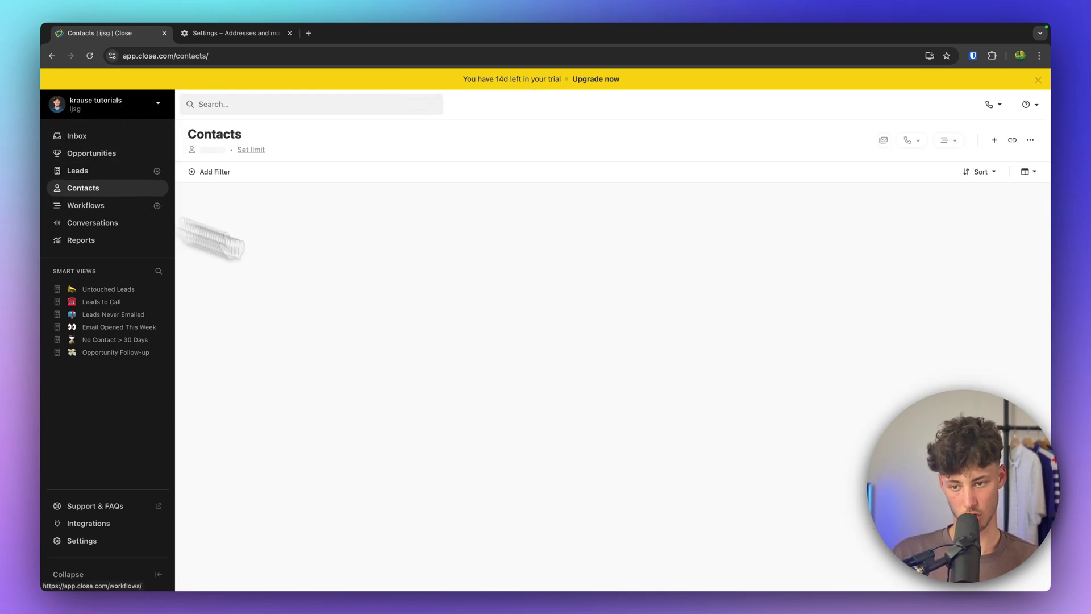
pyautogui.click(91, 171)
pyautogui.click(142, 190)
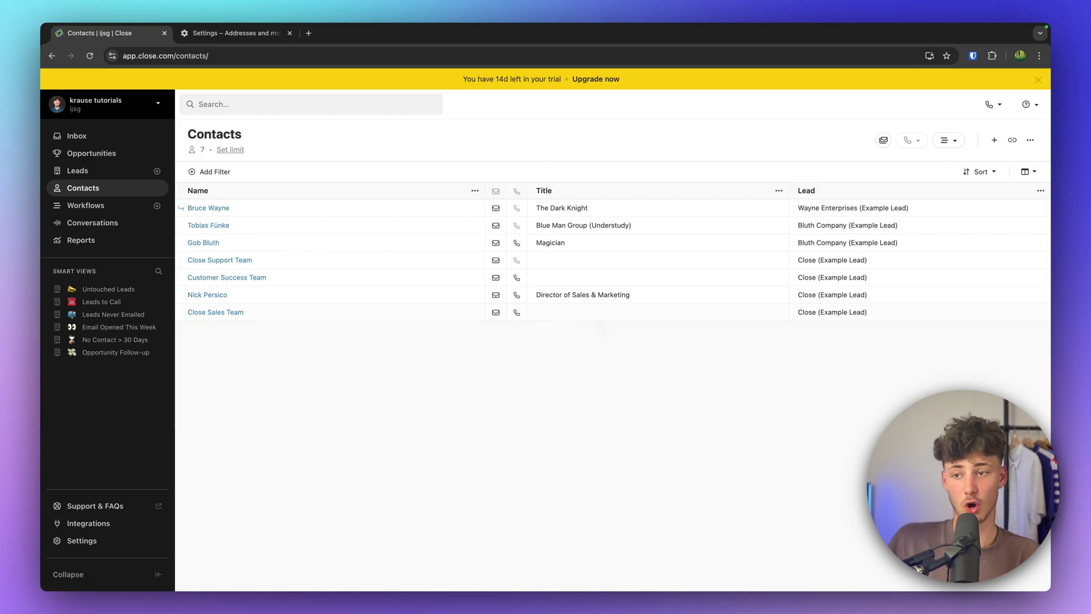
pyautogui.click(108, 170)
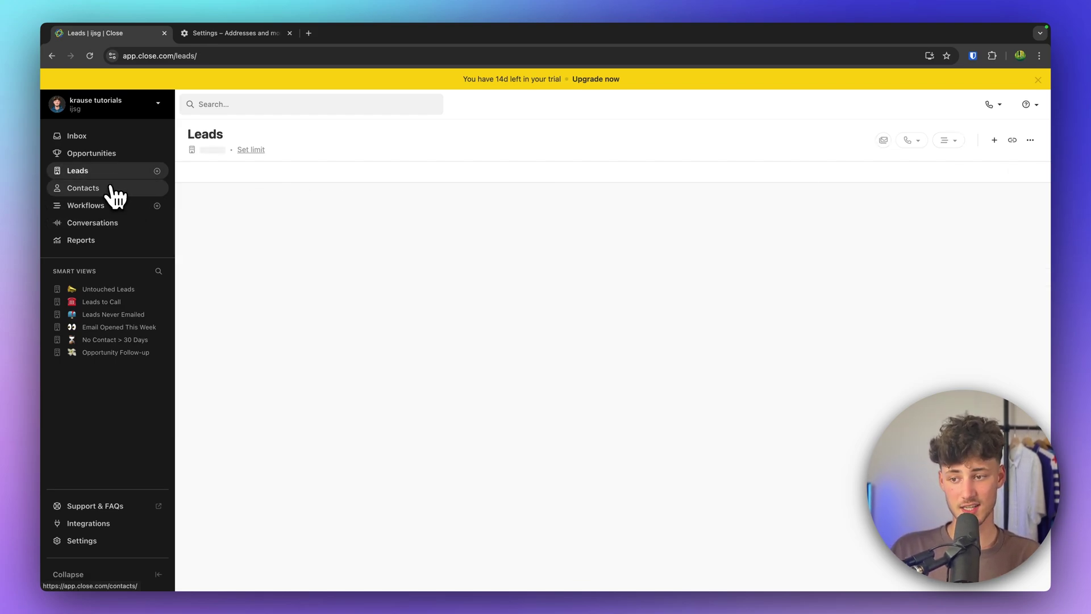
pyautogui.click(108, 187)
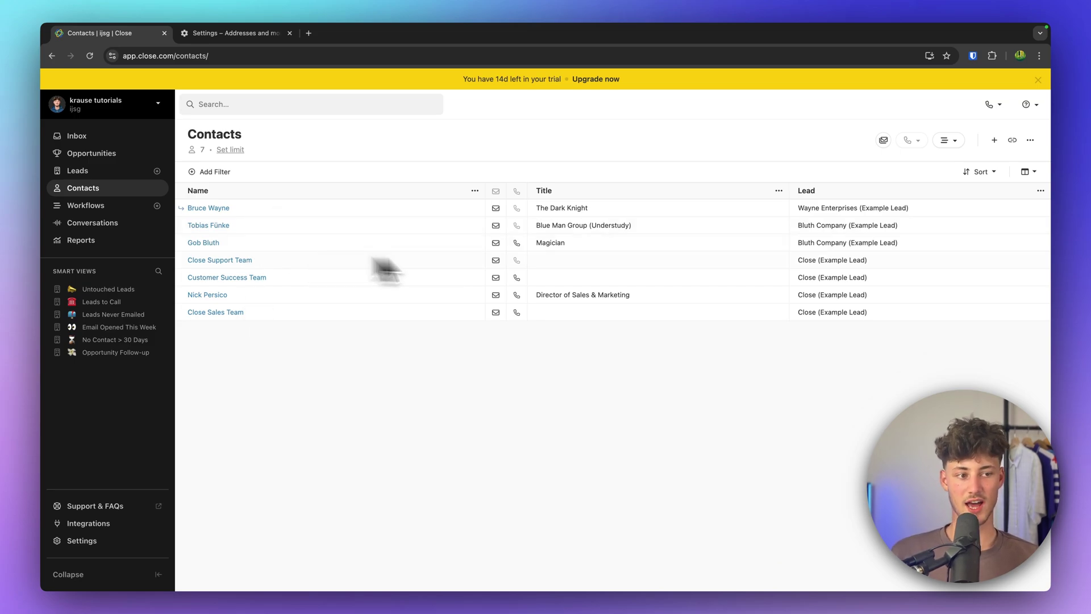
# Open the New Lead form and try its company and contact name fields
pyautogui.click(994, 140)
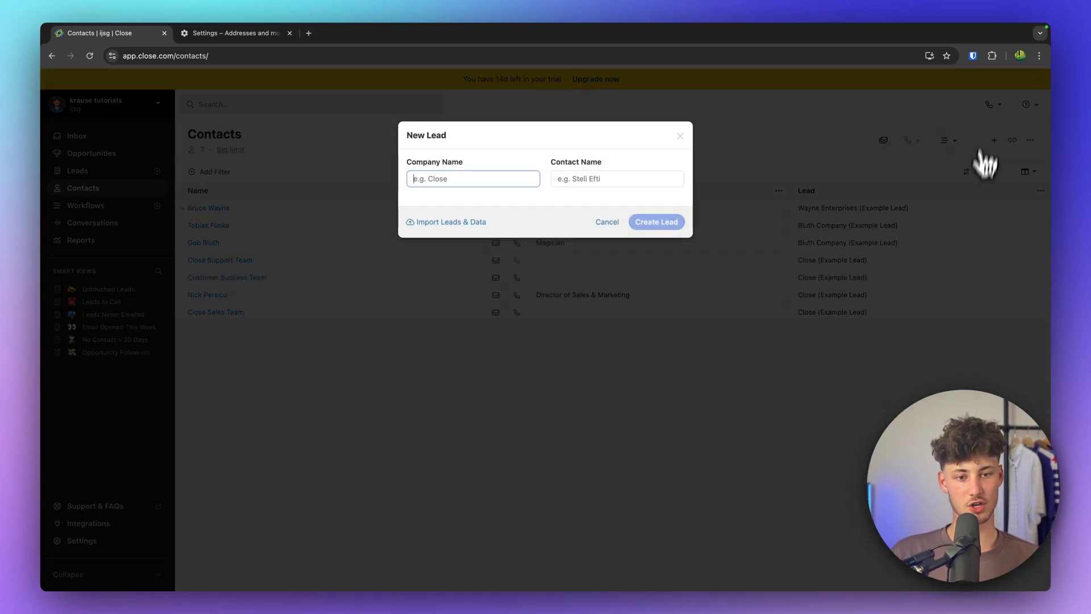
pyautogui.click(420, 139)
pyautogui.click(451, 180)
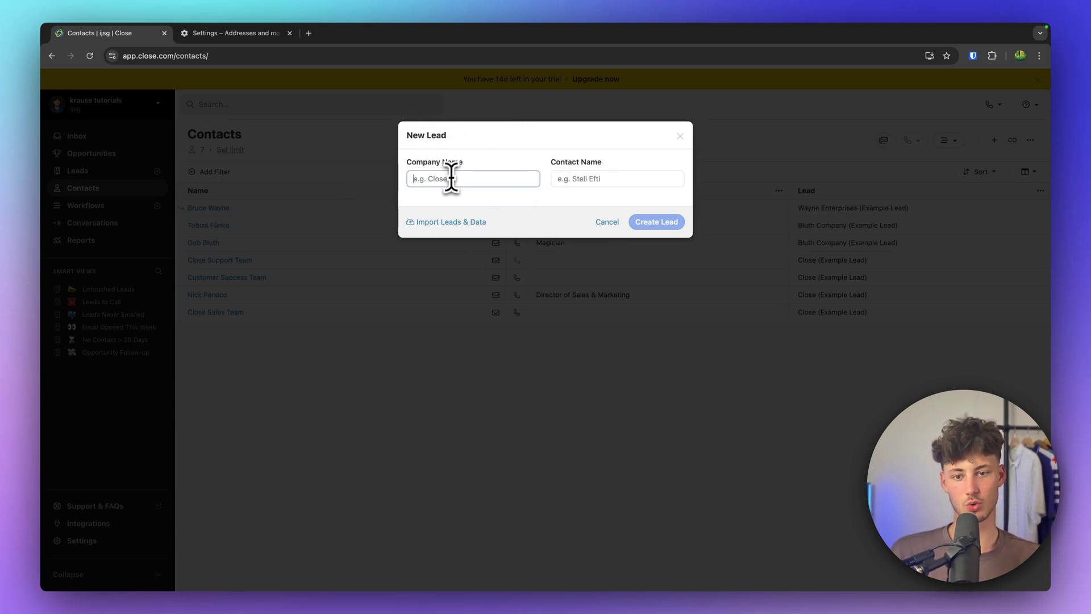
pyautogui.moveTo(409, 161); pyautogui.dragTo(623, 168)
pyautogui.click(627, 177)
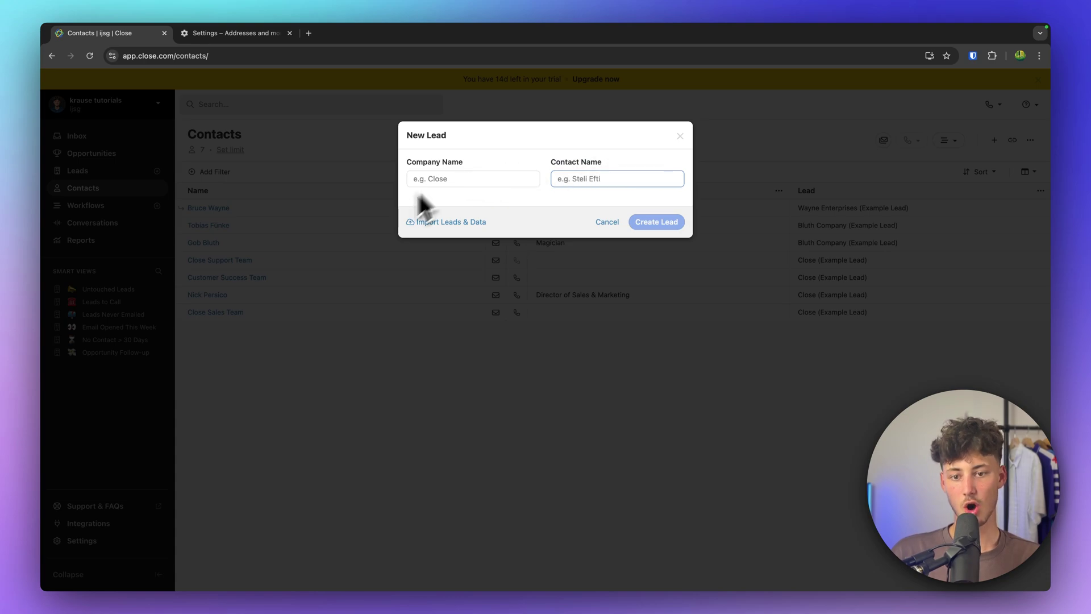
# Import leads by uploading a CSV file, reaching the Assign Fields step
pyautogui.click(436, 222)
pyautogui.moveTo(514, 198); pyautogui.dragTo(565, 197)
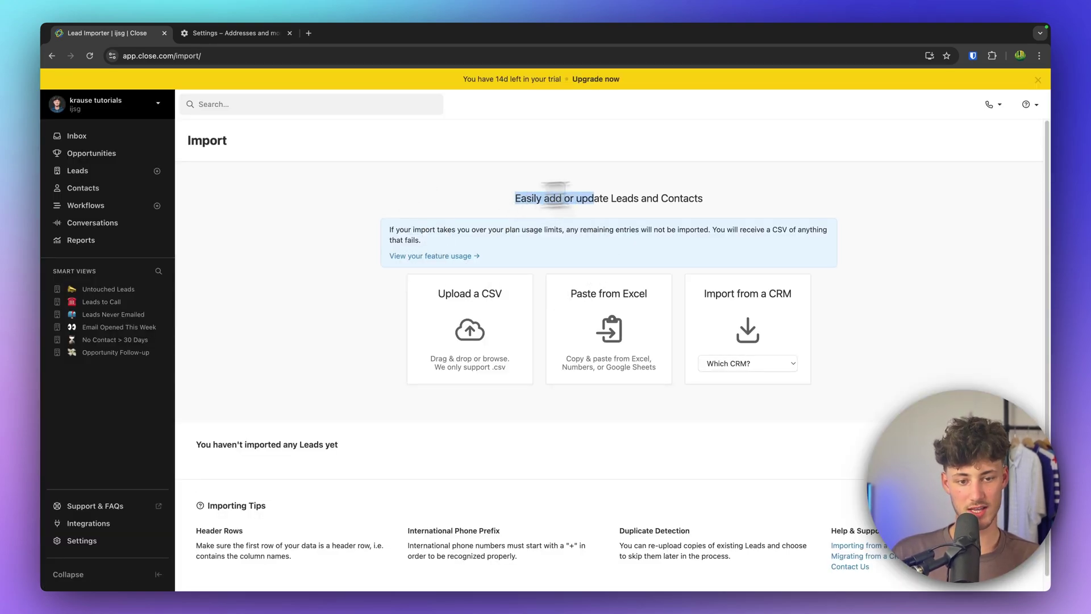
pyautogui.click(565, 197)
pyautogui.scroll(-1, 488, 369)
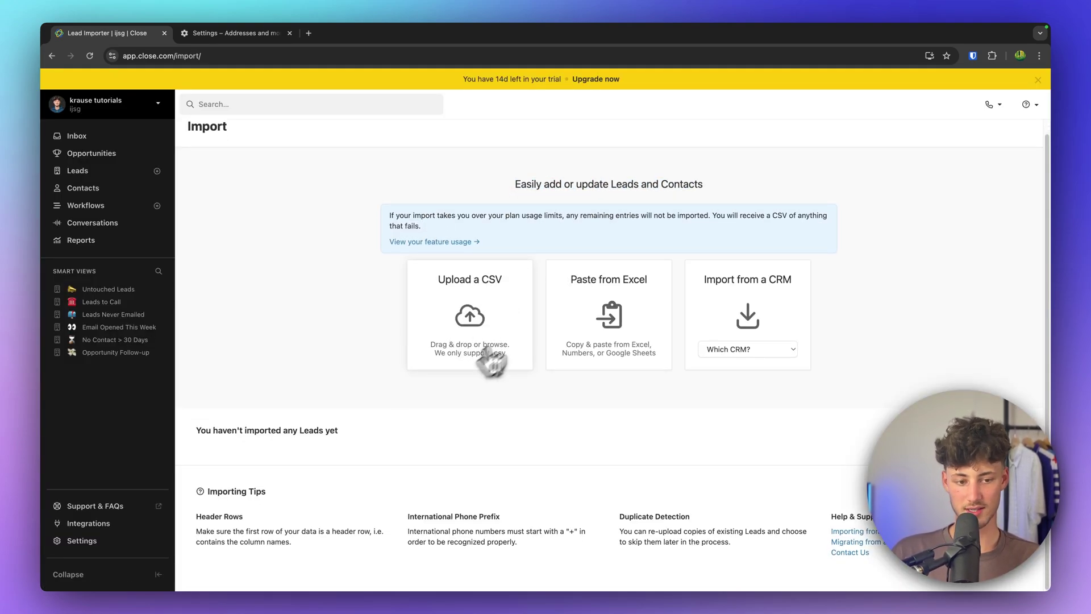
pyautogui.click(475, 316)
pyautogui.doubleClick(548, 312)
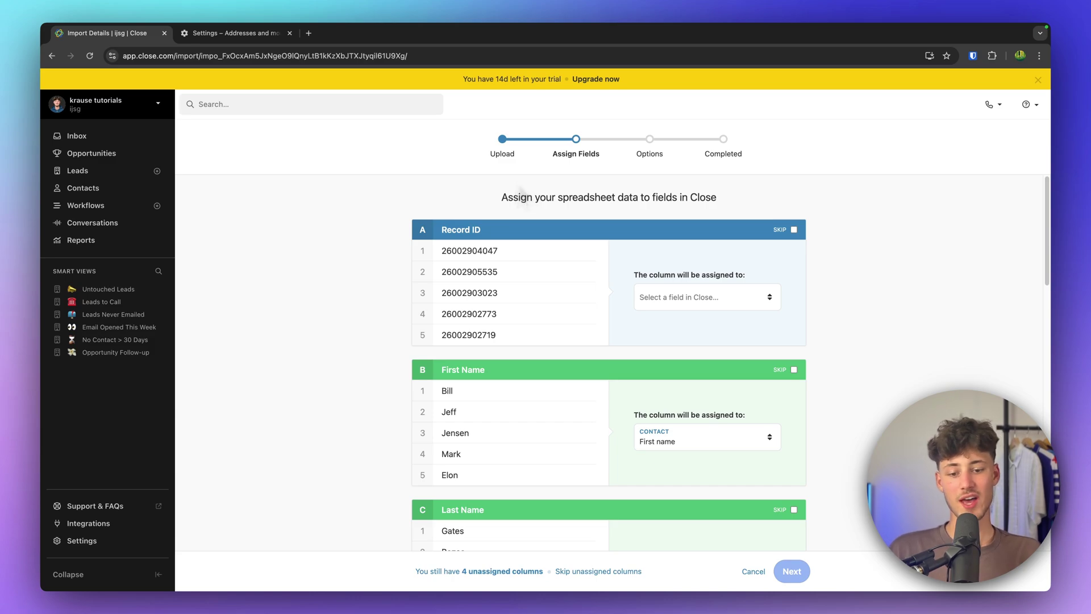
# Scroll through the column mappings and keep Lead Status mapped to Status
pyautogui.scroll(-3, 579, 408)
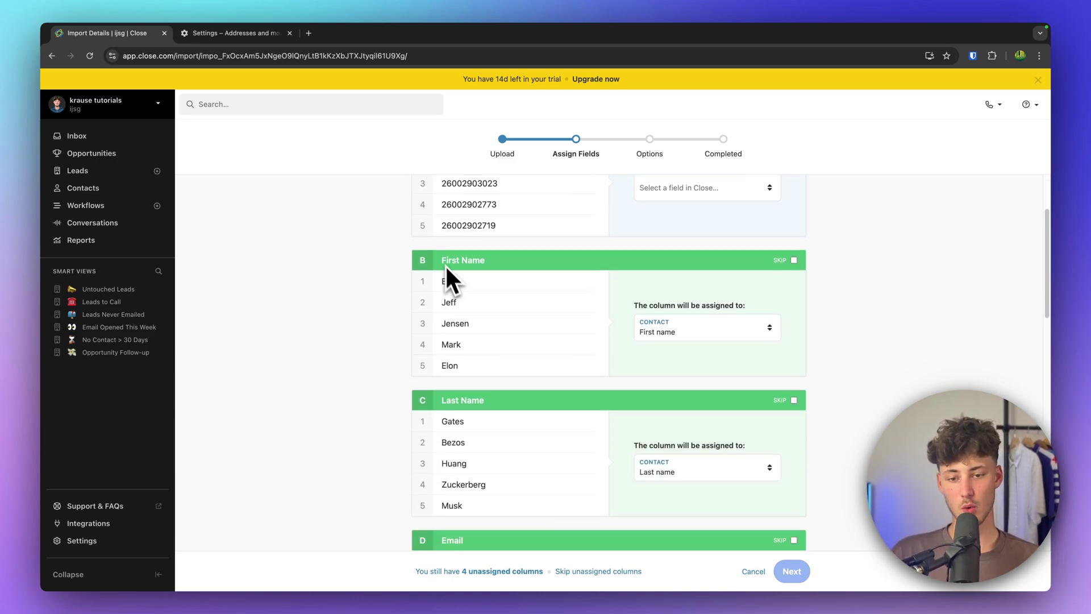
pyautogui.moveTo(468, 259); pyautogui.dragTo(427, 258)
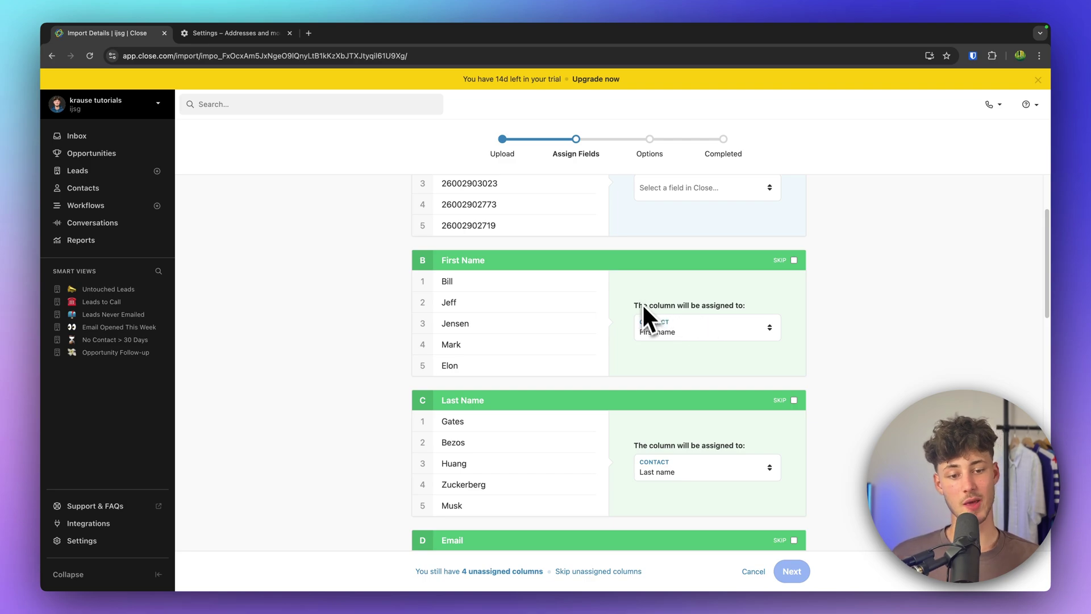
pyautogui.scroll(-1, 674, 323)
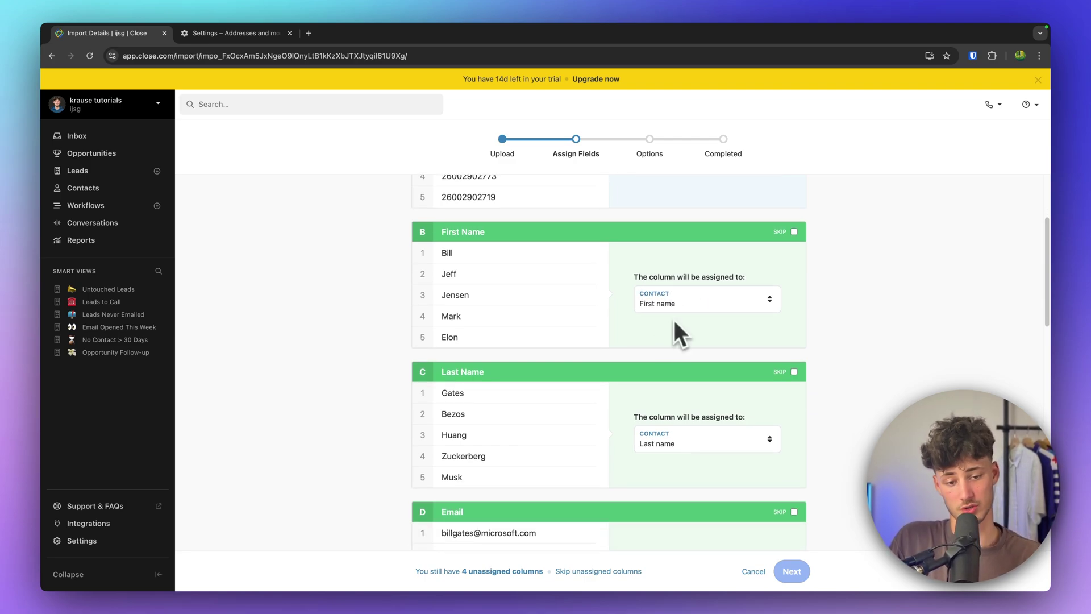
pyautogui.click(575, 265)
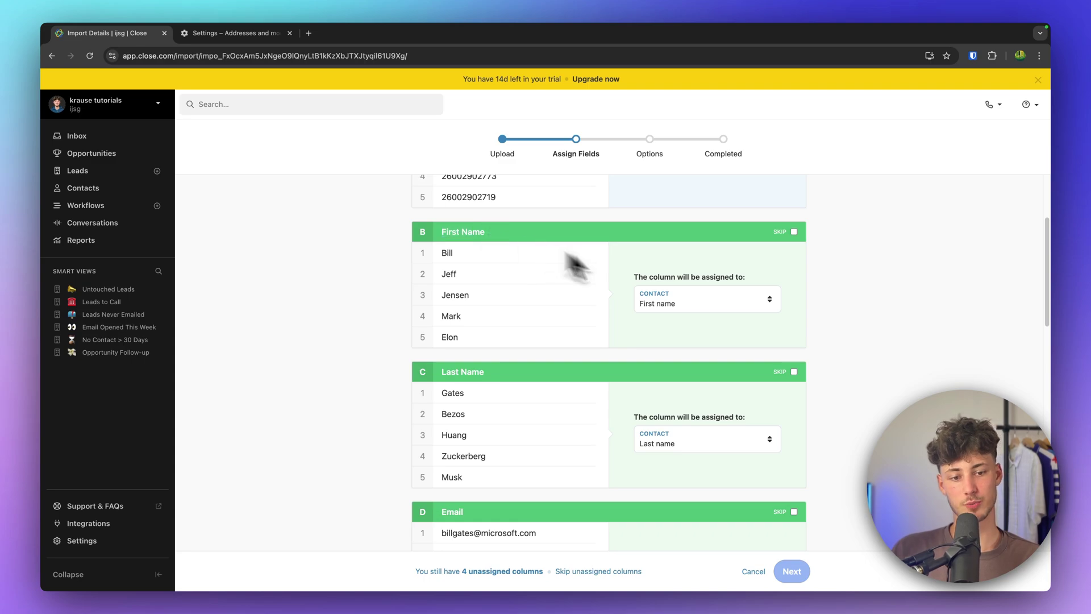
pyautogui.scroll(-5, 659, 352)
pyautogui.scroll(-10, 464, 313)
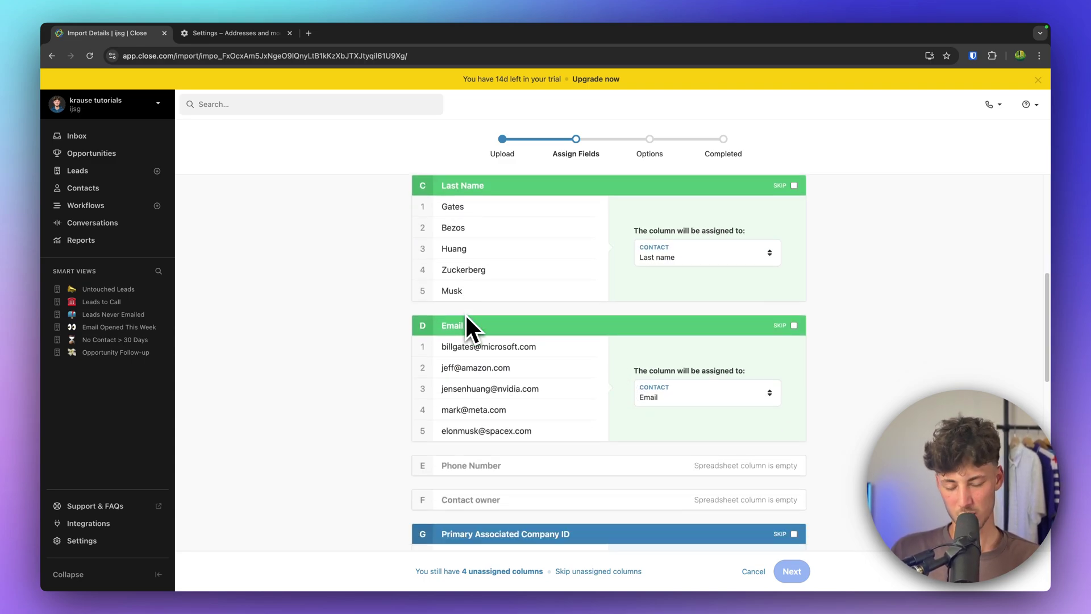
pyautogui.scroll(10, 465, 312)
pyautogui.scroll(-4, 465, 312)
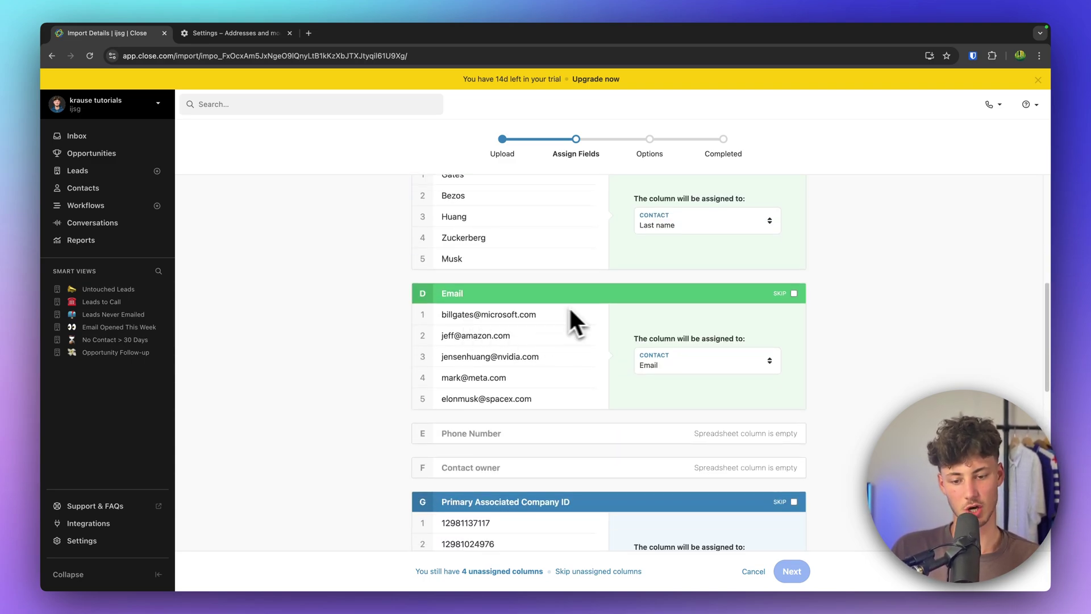
pyautogui.scroll(-10, 544, 325)
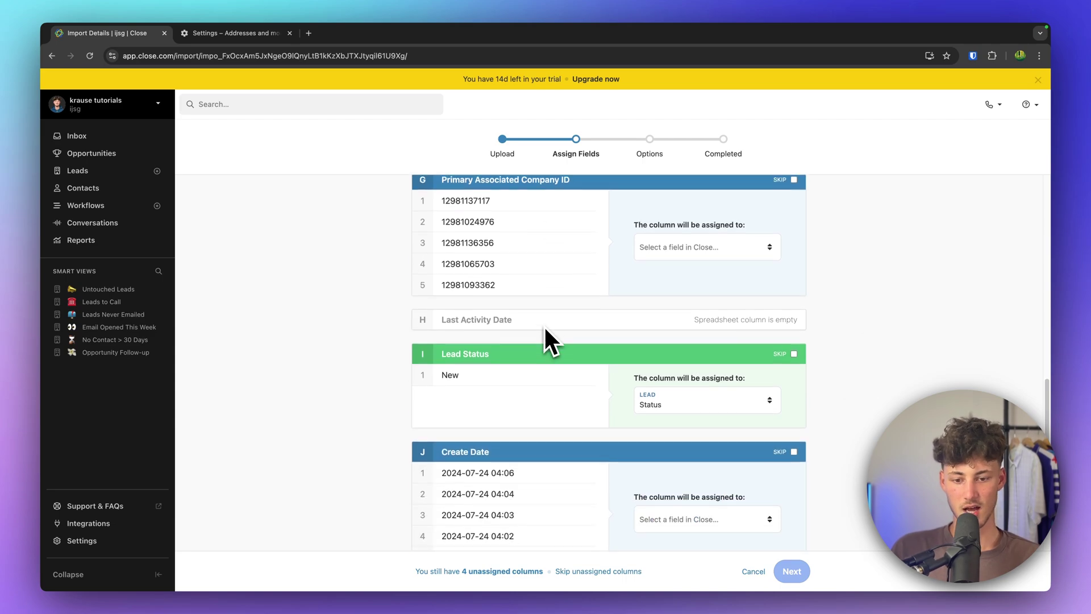
pyautogui.scroll(-6, 554, 363)
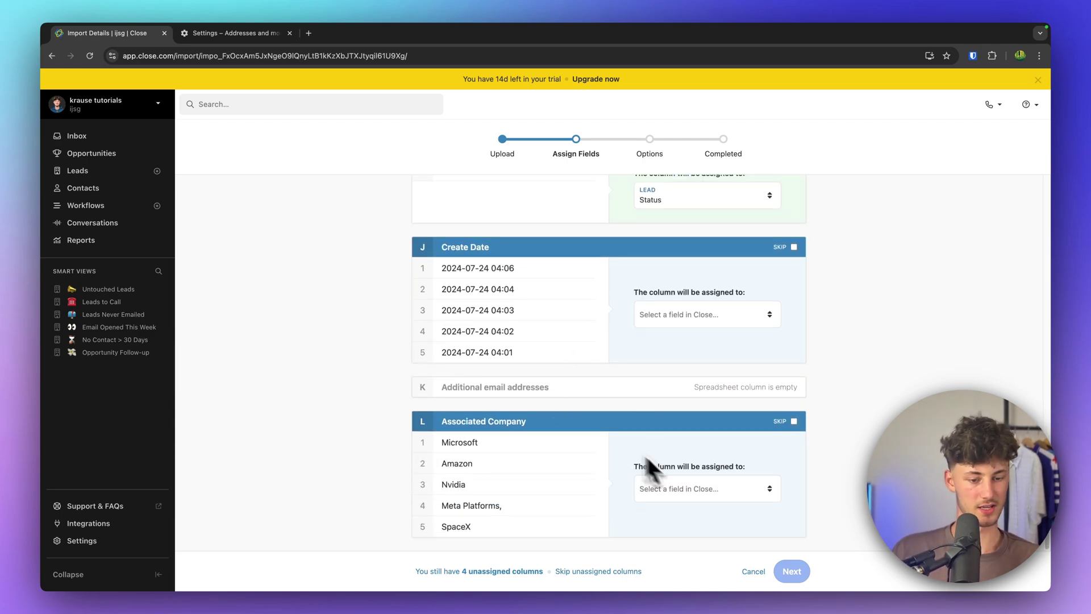
pyautogui.scroll(9, 682, 458)
pyautogui.scroll(-9, 681, 458)
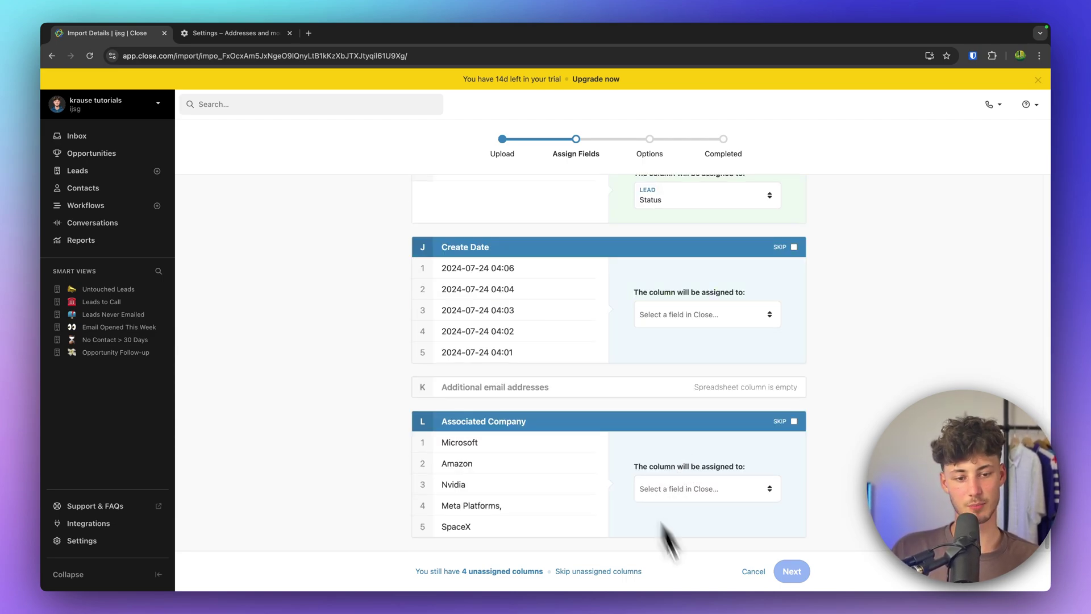
pyautogui.scroll(8, 617, 403)
pyautogui.scroll(-3, 667, 400)
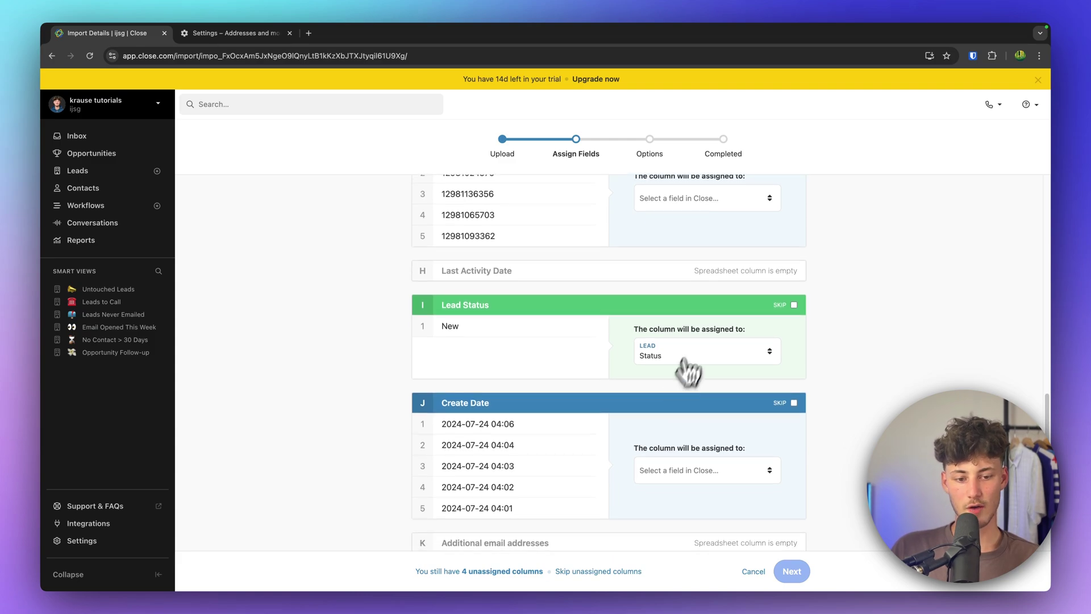
pyautogui.click(685, 358)
pyautogui.click(575, 350)
# Check the available field choices for Create Date, leaving it unmapped
pyautogui.scroll(-2, 676, 329)
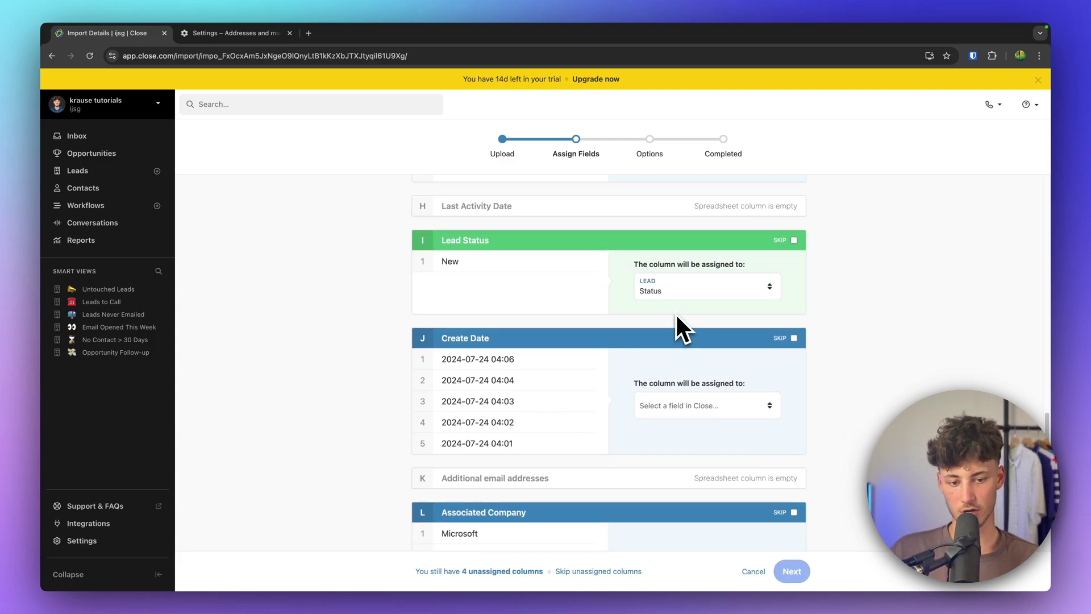
pyautogui.click(684, 404)
pyautogui.click(565, 384)
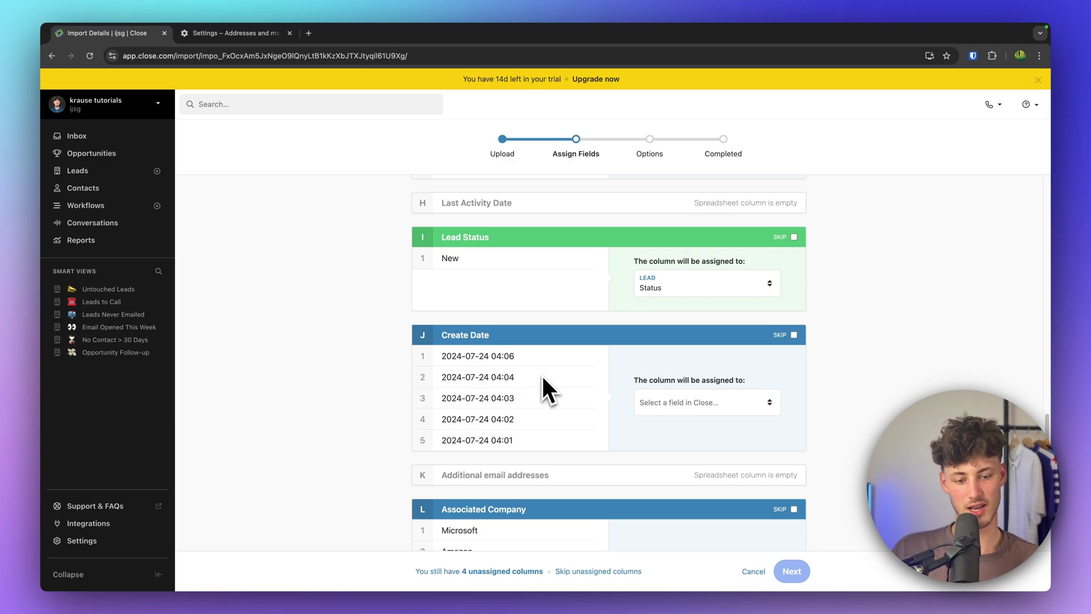
pyautogui.click(720, 412)
pyautogui.scroll(-10, 718, 517)
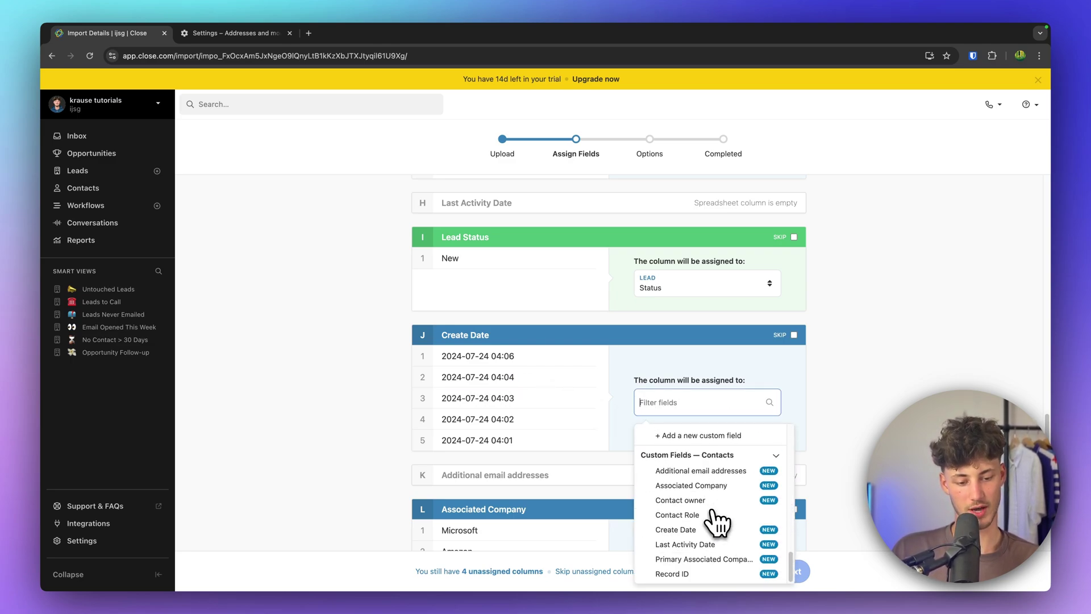
pyautogui.click(851, 396)
# Skip the Create Date, Associated Company and Primary Associated Company ID columns
pyautogui.scroll(-1, 851, 397)
pyautogui.scroll(-2, 705, 469)
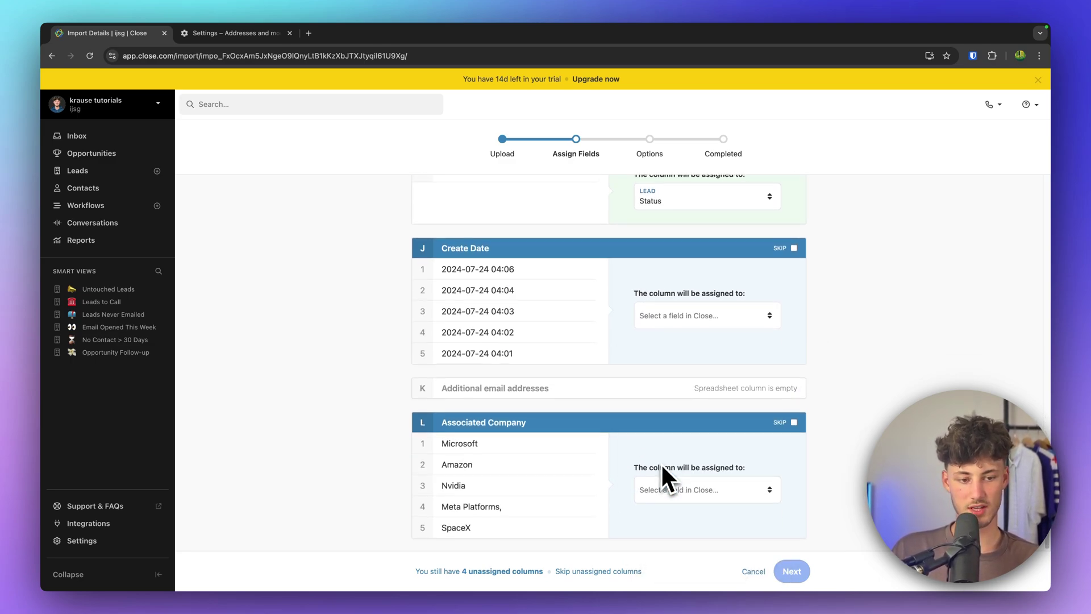
pyautogui.click(793, 247)
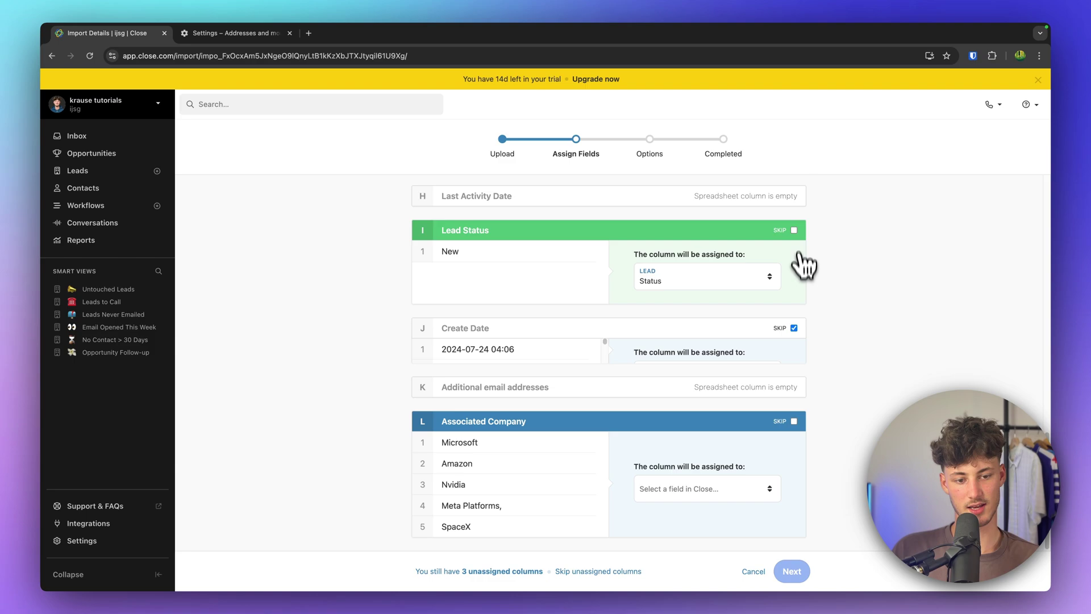
pyautogui.click(794, 421)
pyautogui.scroll(2, 787, 375)
pyautogui.click(794, 303)
pyautogui.scroll(10, 791, 272)
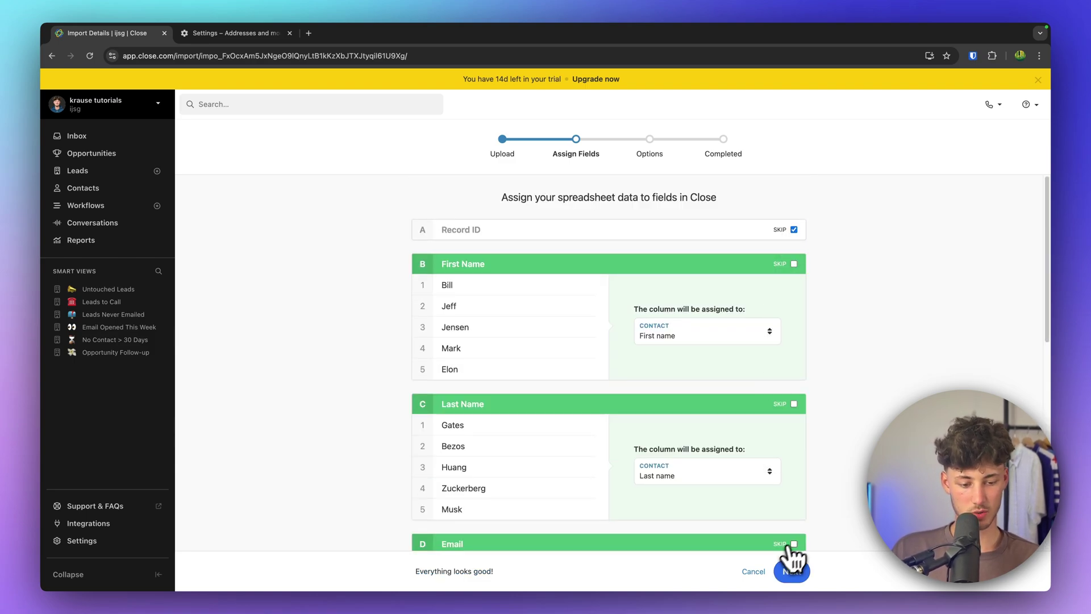
# Continue to the Options step and start the import, showing the five new Potential leads
pyautogui.click(792, 571)
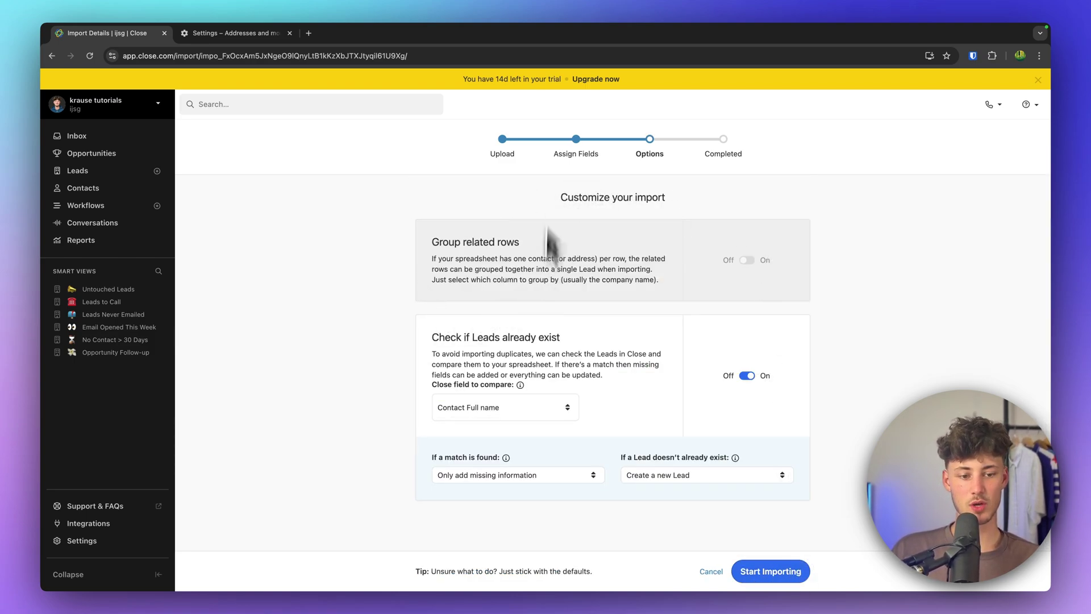
pyautogui.click(773, 573)
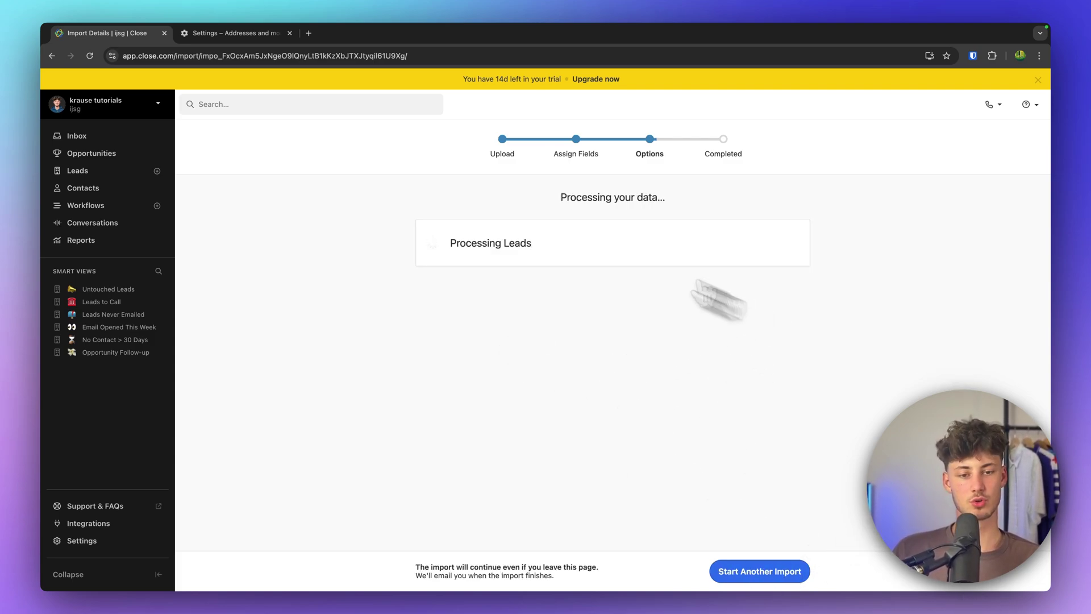
pyautogui.moveTo(568, 195); pyautogui.dragTo(689, 214)
pyautogui.click(644, 223)
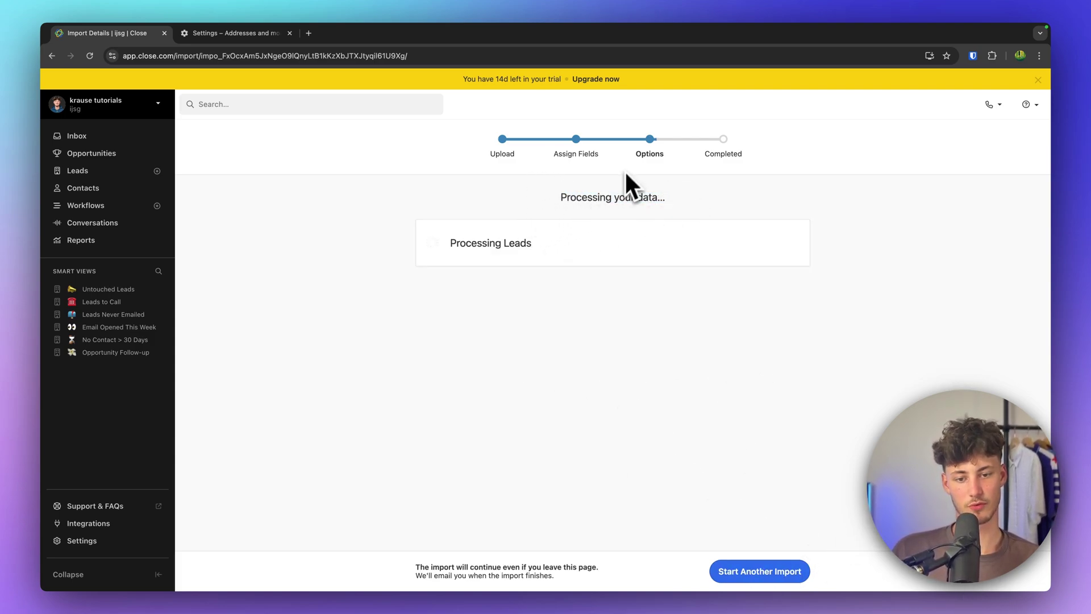
pyautogui.click(616, 291)
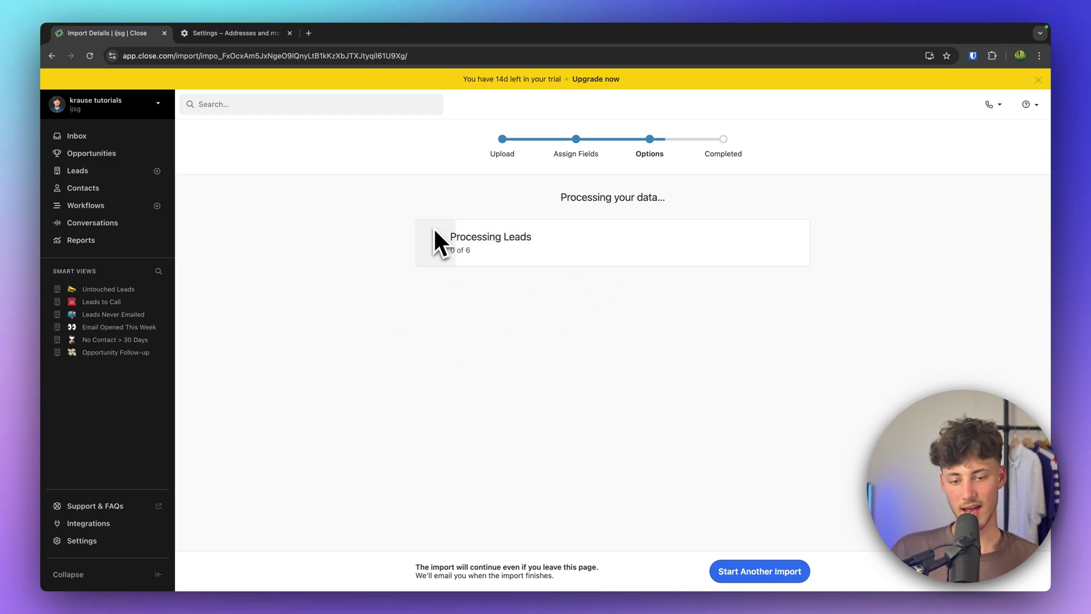
pyautogui.moveTo(436, 245); pyautogui.dragTo(586, 242)
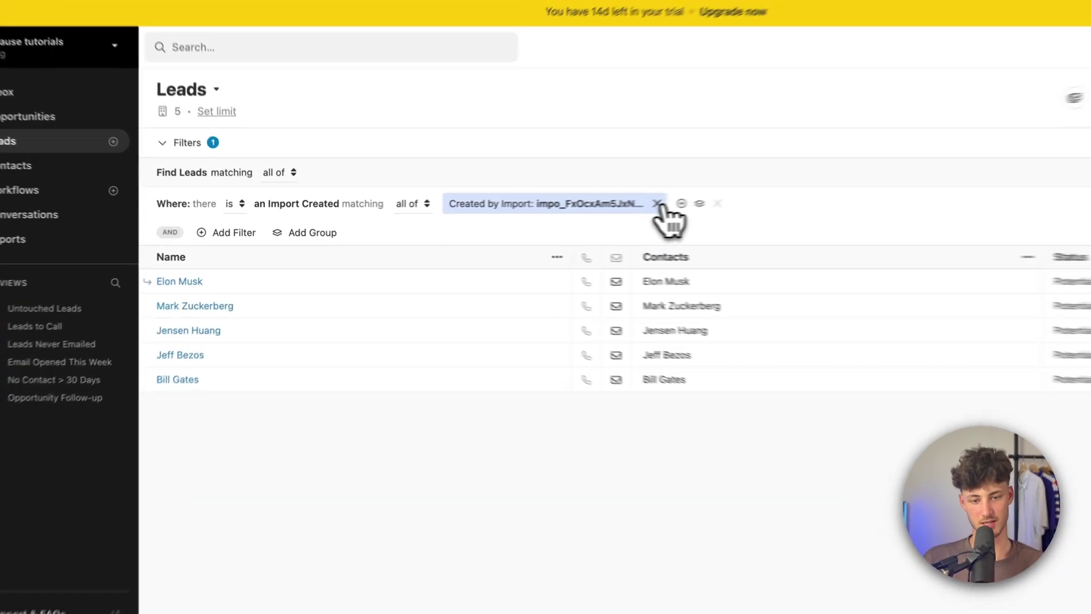
# Clear the import filter, view an imported contact from Contacts, then open Wayne Enterprises
pyautogui.click(656, 203)
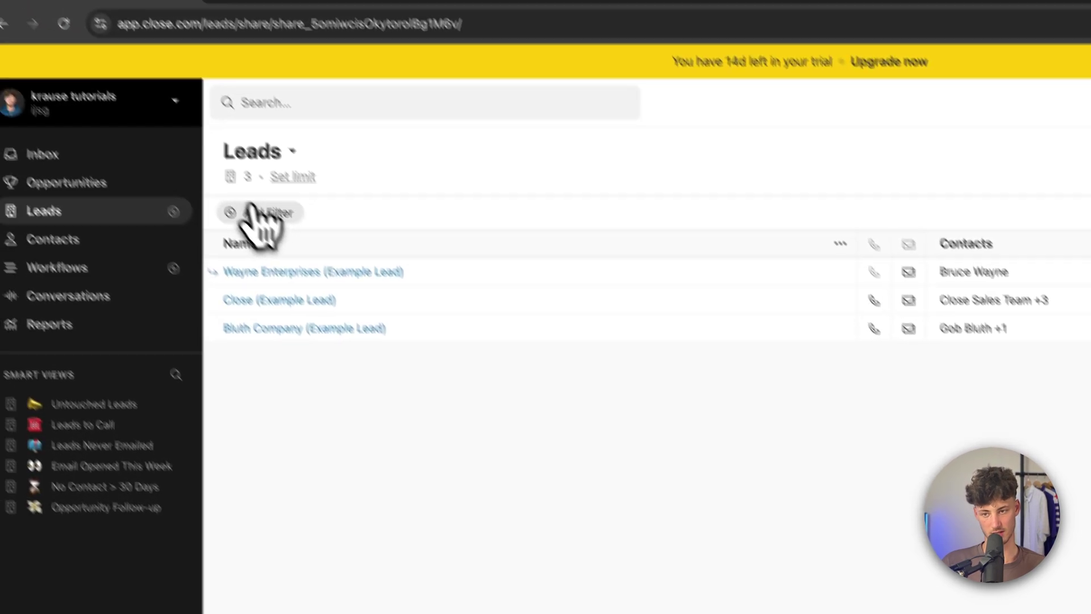
pyautogui.click(159, 280)
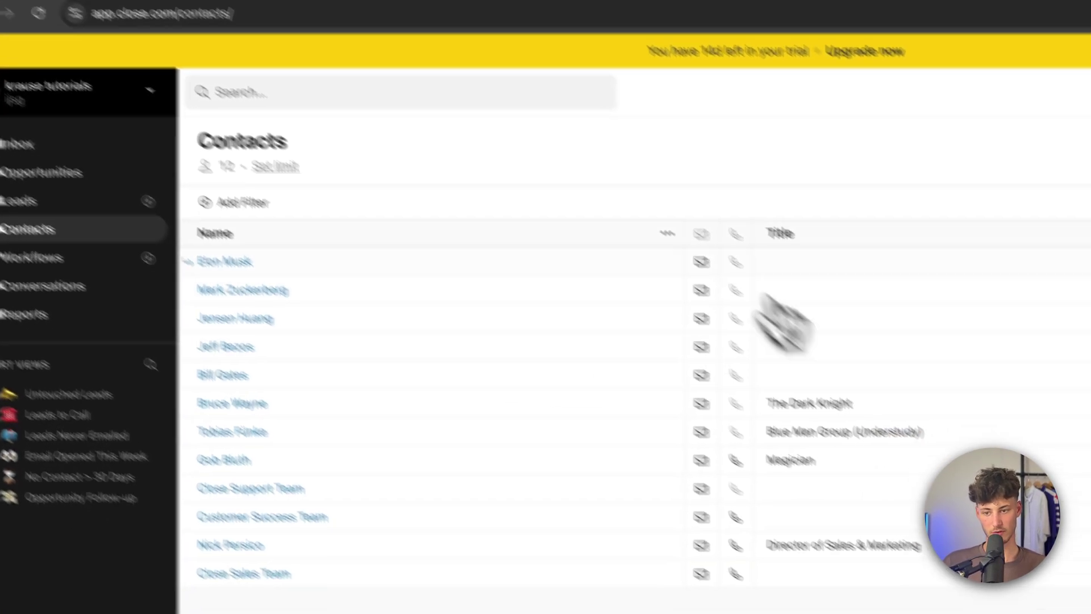
pyautogui.click(784, 400)
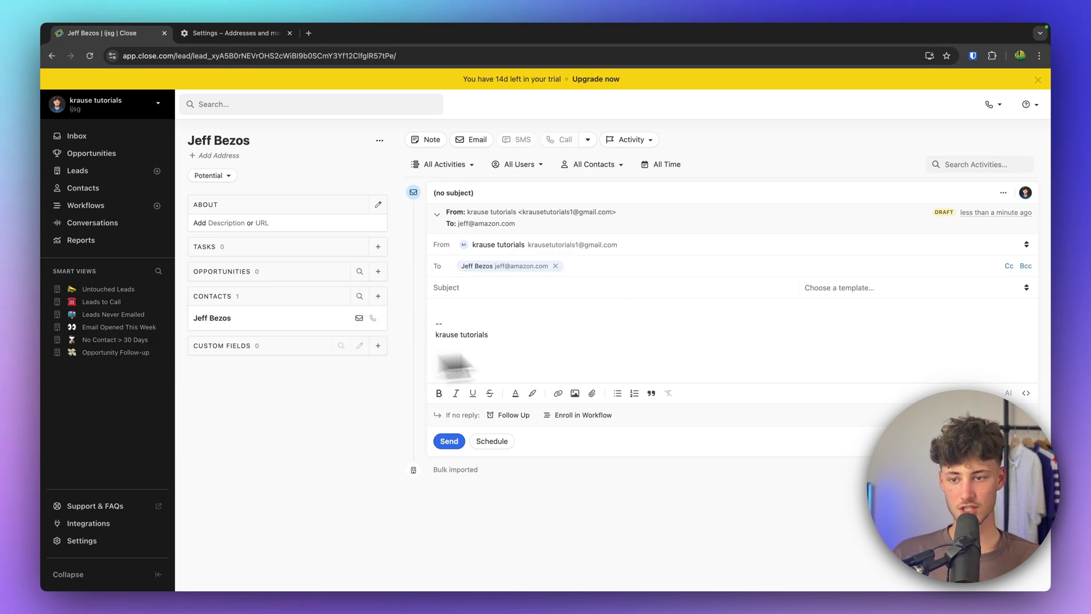
pyautogui.click(51, 56)
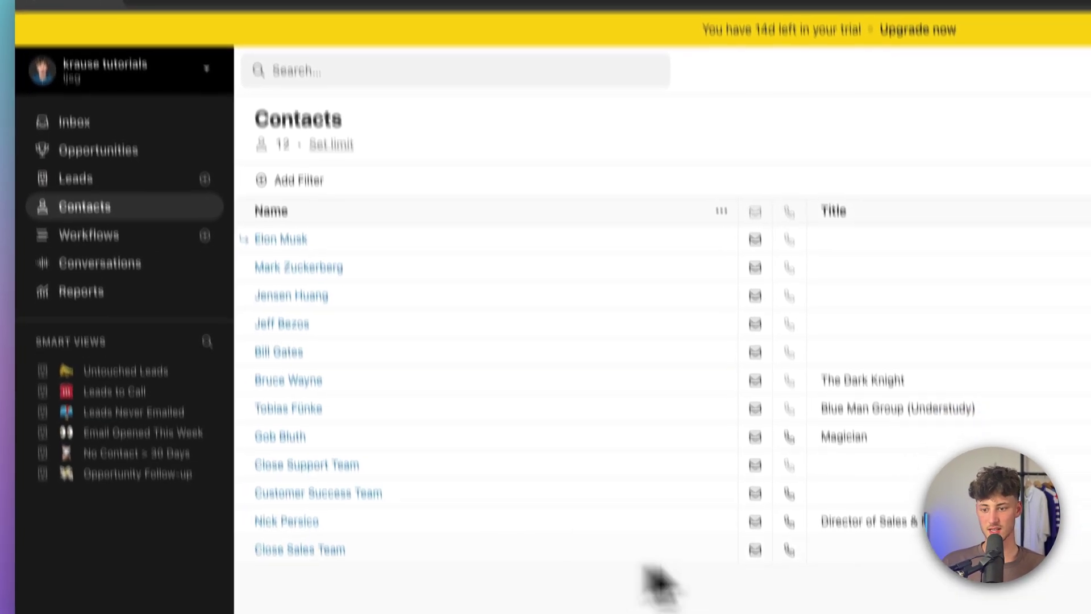
pyautogui.click(279, 291)
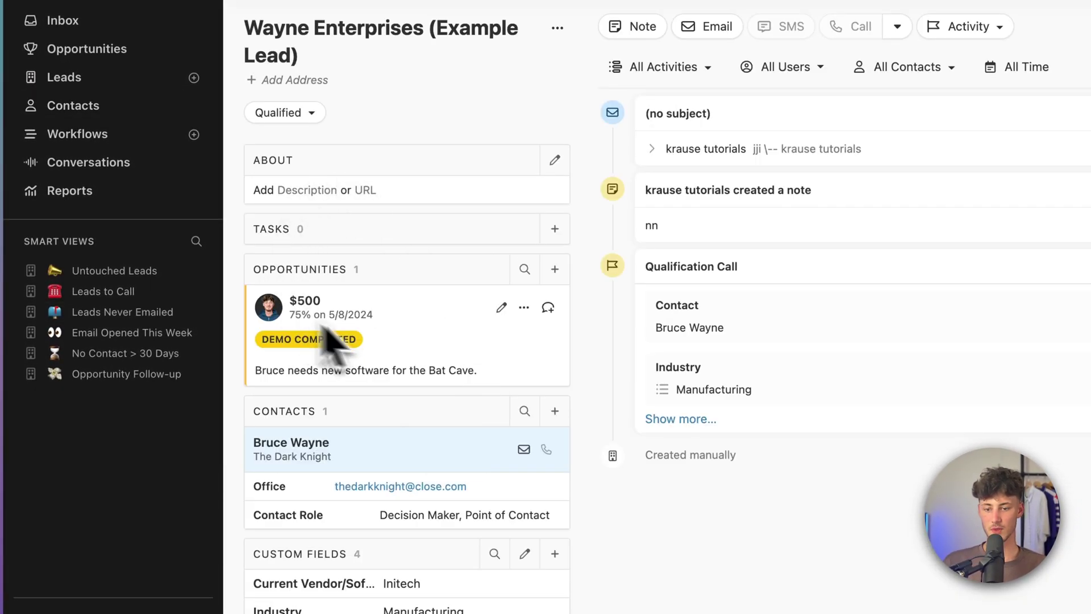
# Start a new opportunity closing 10/08/2024 with confidence raised to 80%
pyautogui.click(554, 269)
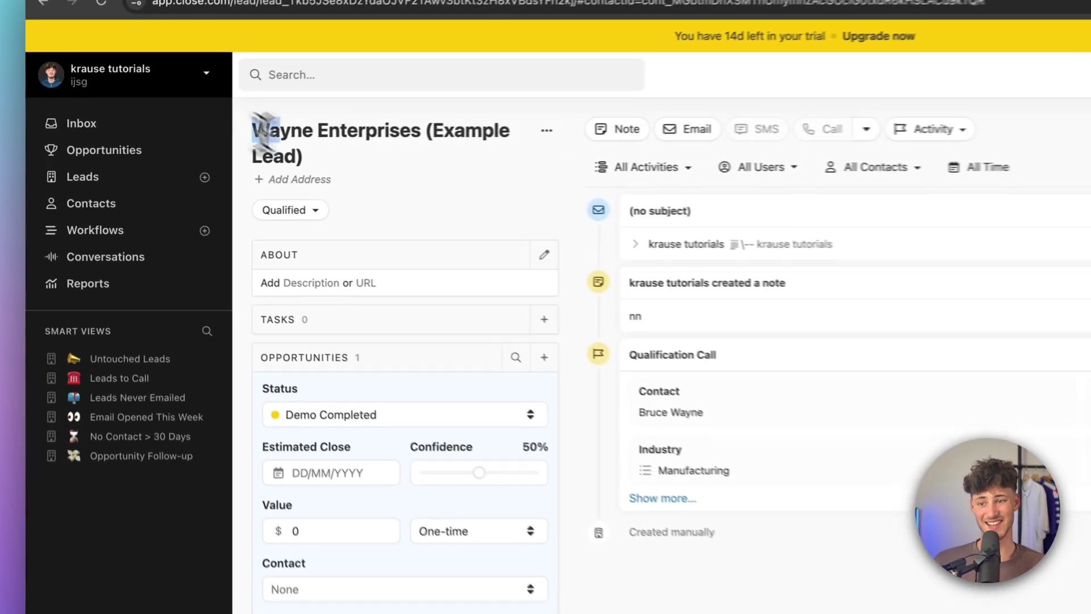
pyautogui.moveTo(189, 138); pyautogui.dragTo(221, 163)
pyautogui.click(238, 166)
pyautogui.scroll(-3, 348, 176)
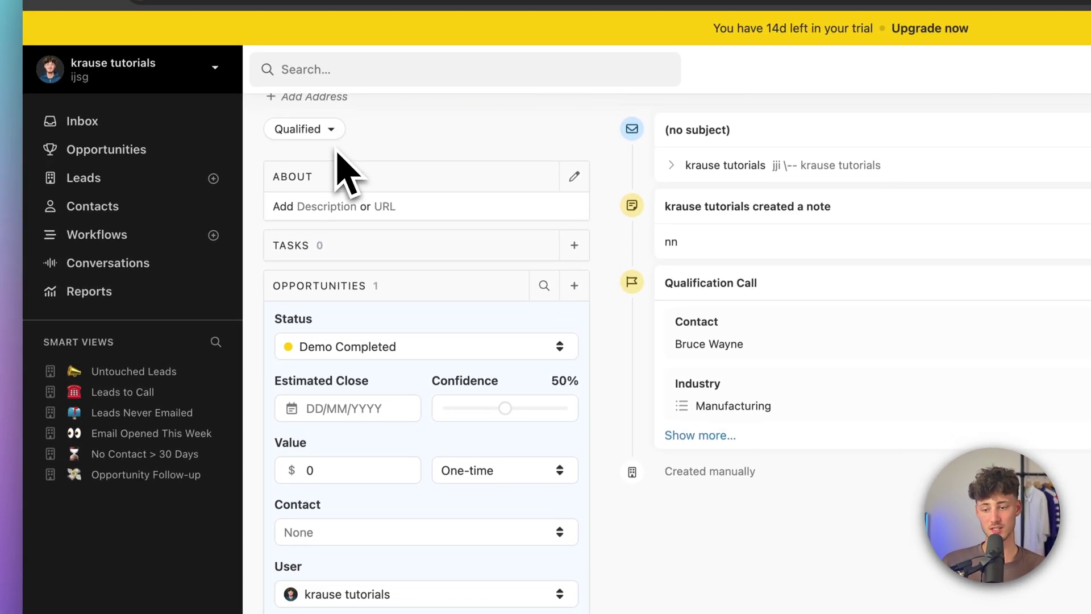
pyautogui.scroll(-4, 560, 463)
pyautogui.scroll(5, 557, 469)
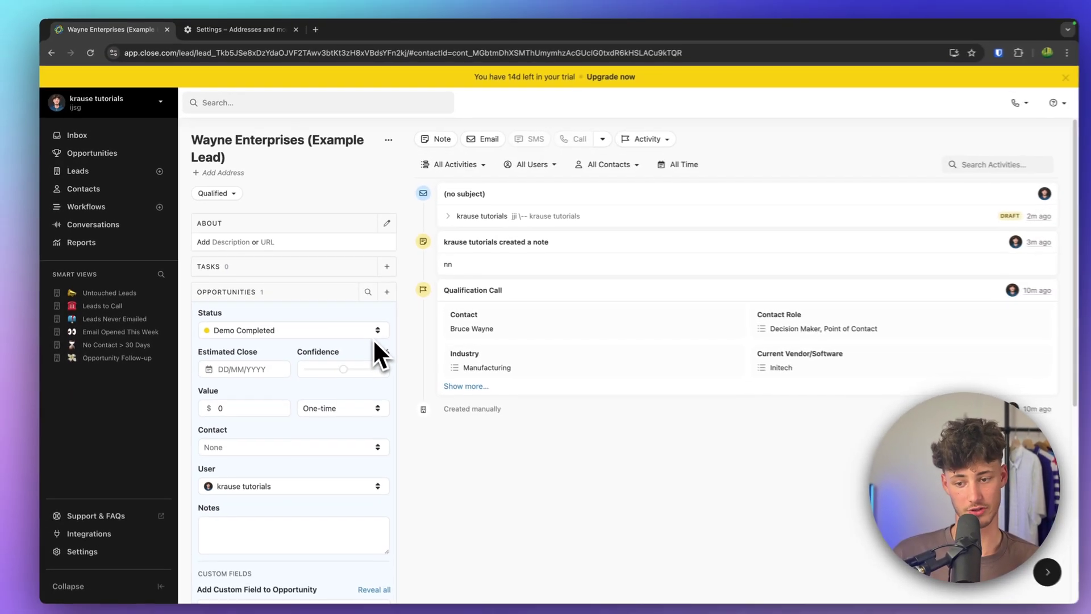
pyautogui.scroll(-3, 306, 426)
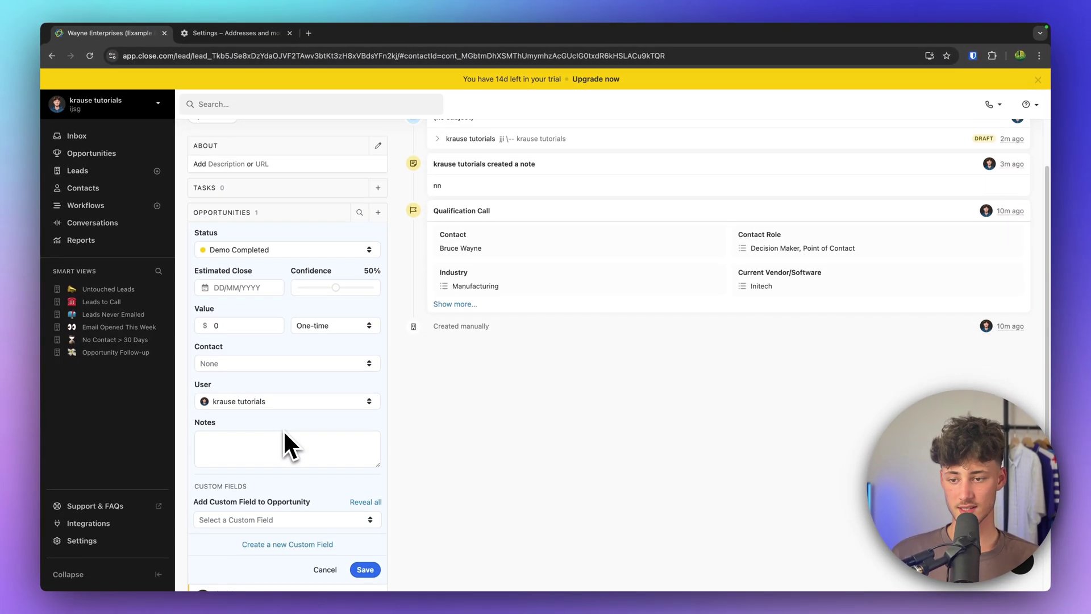
pyautogui.click(230, 289)
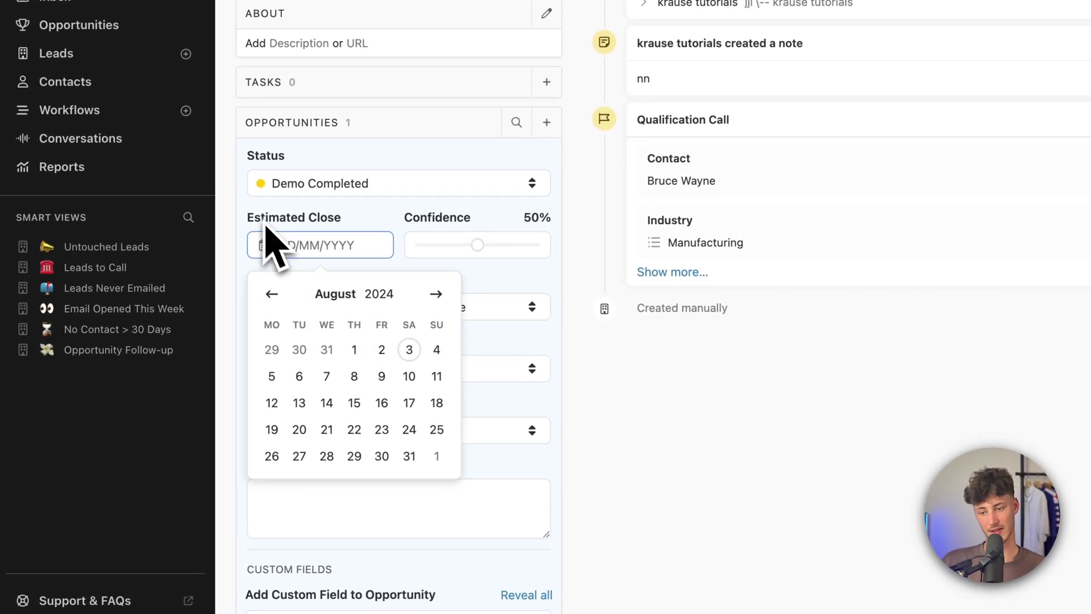
pyautogui.click(407, 376)
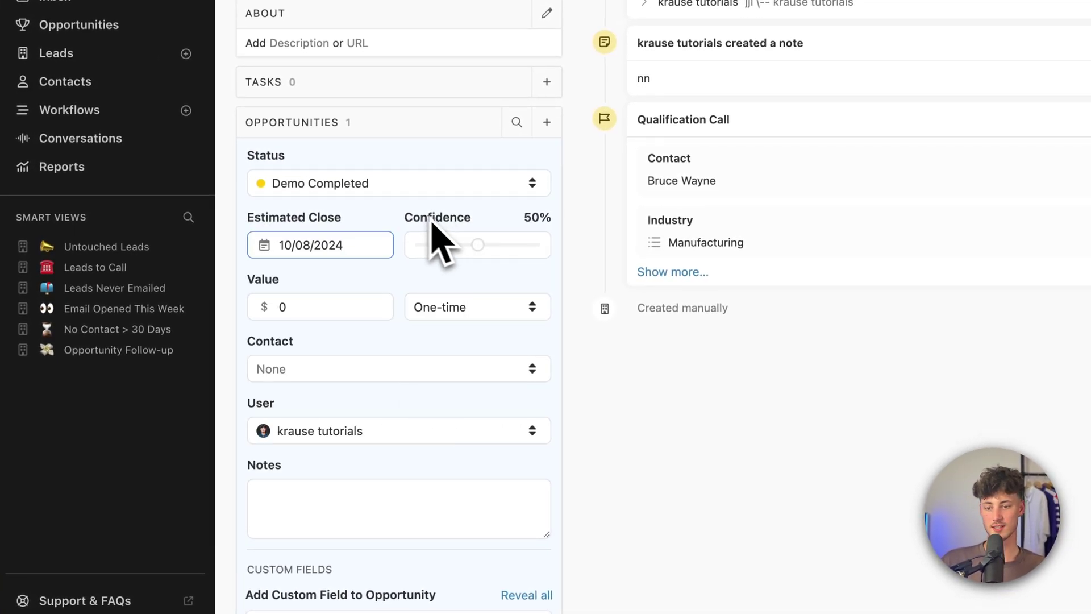
pyautogui.moveTo(409, 220); pyautogui.dragTo(468, 216)
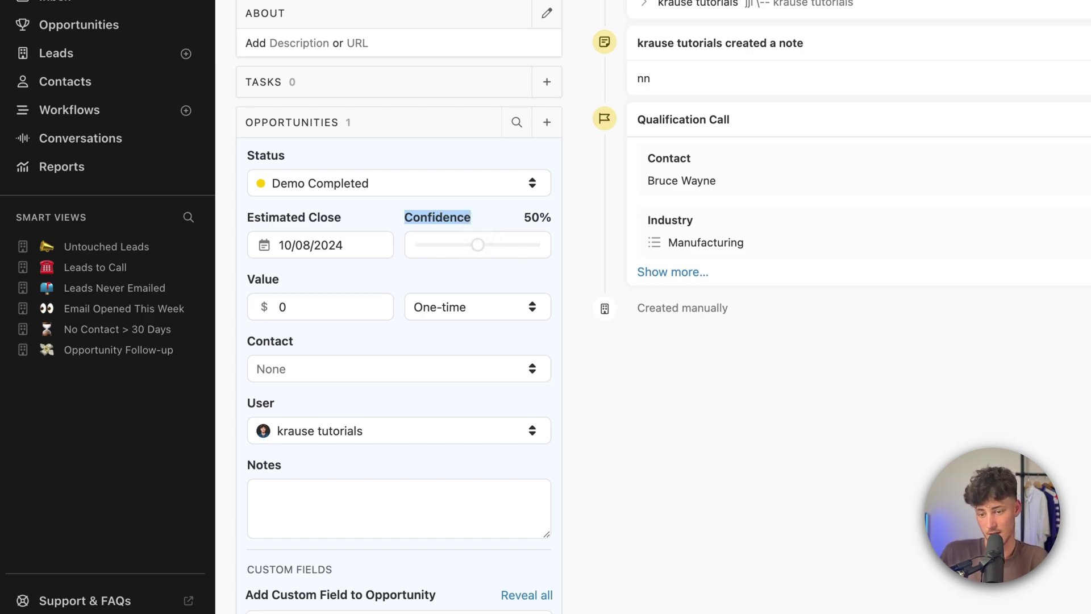
pyautogui.moveTo(479, 245); pyautogui.dragTo(510, 250)
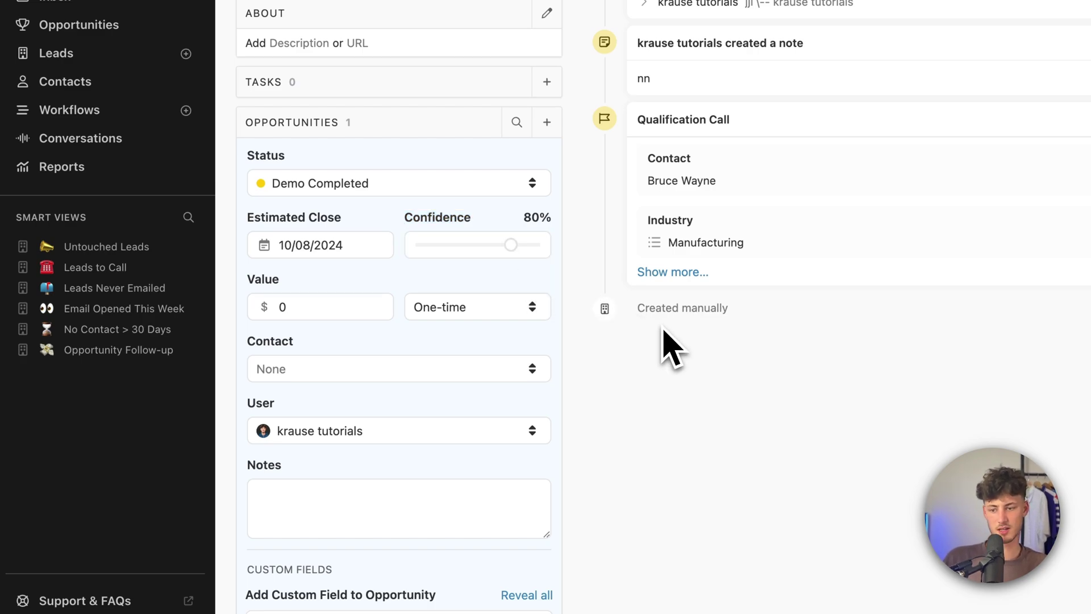
# Enter a one-time value of 100000, link the lead's contact, and save the opportunity
pyautogui.click(302, 305)
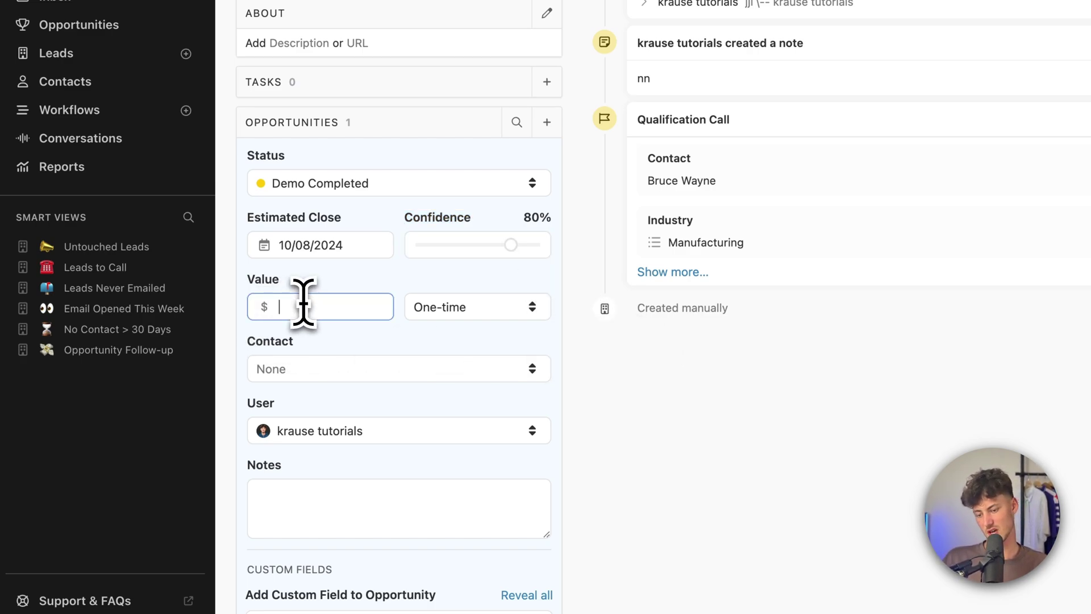
pyautogui.write('10000')
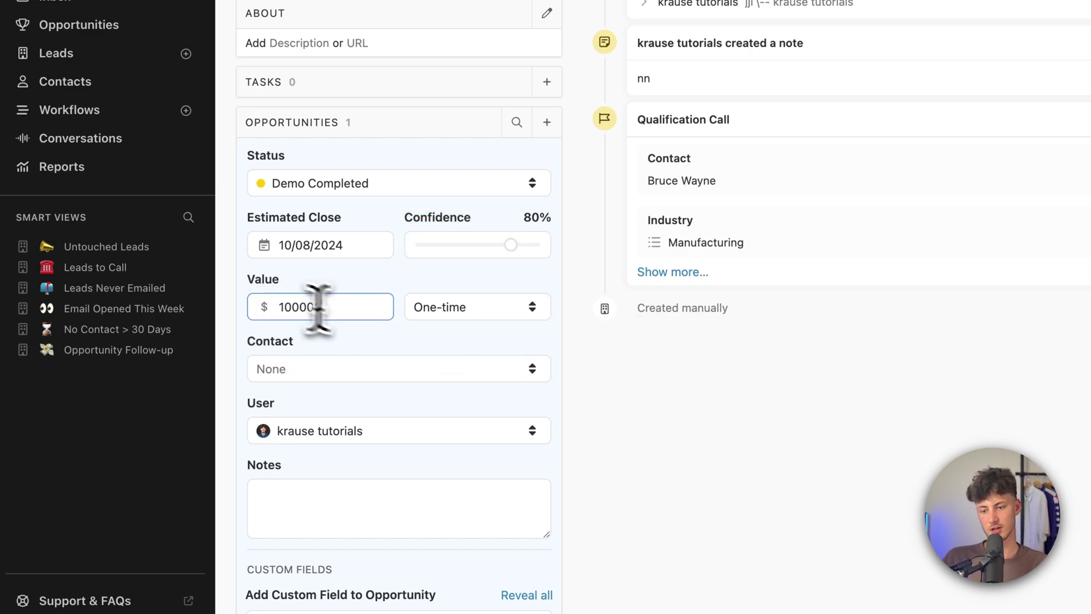
pyautogui.write('0')
pyautogui.click(438, 306)
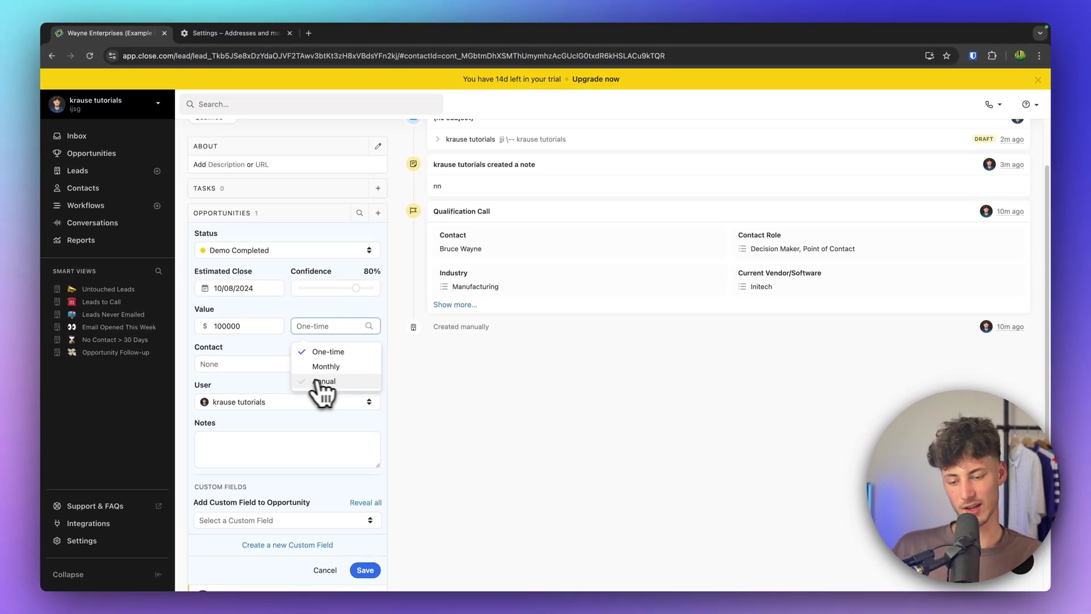
pyautogui.click(224, 365)
pyautogui.click(216, 367)
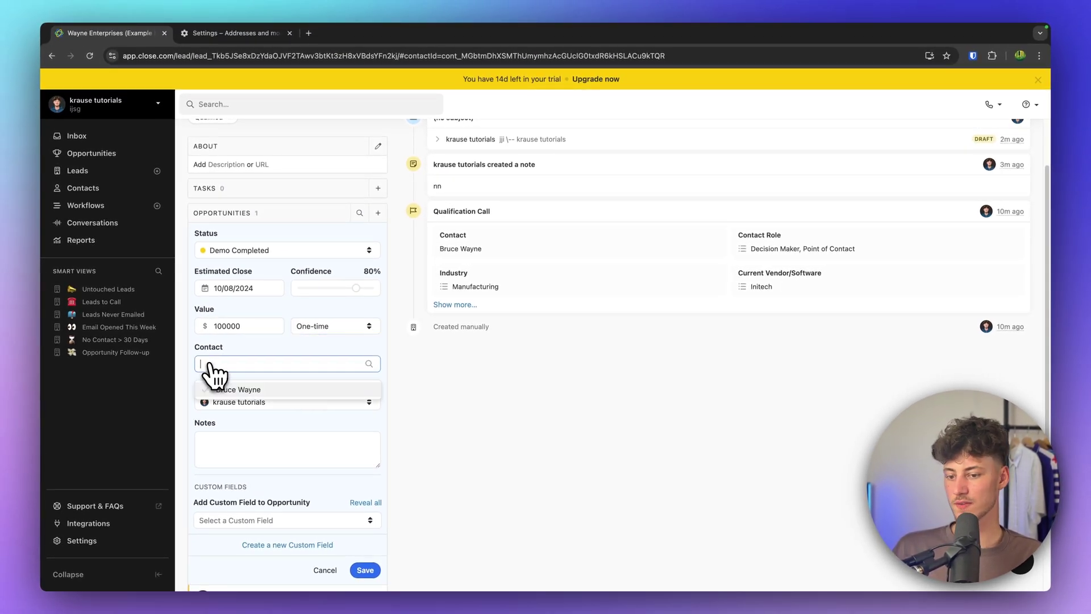
pyautogui.click(242, 390)
pyautogui.scroll(-1, 274, 380)
pyautogui.click(271, 406)
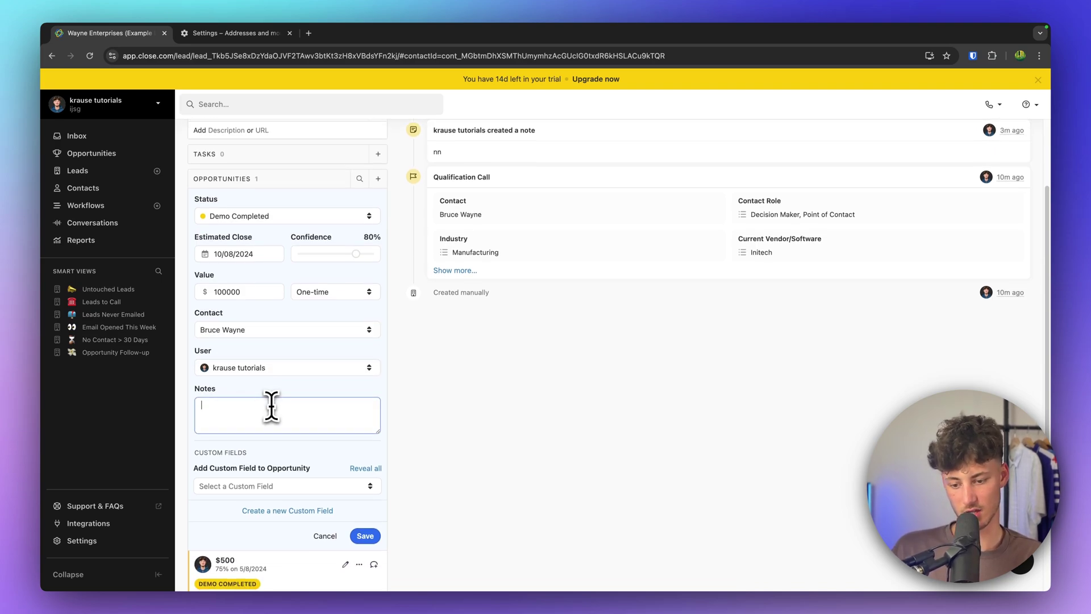
pyautogui.scroll(-2, 272, 405)
pyautogui.click(237, 424)
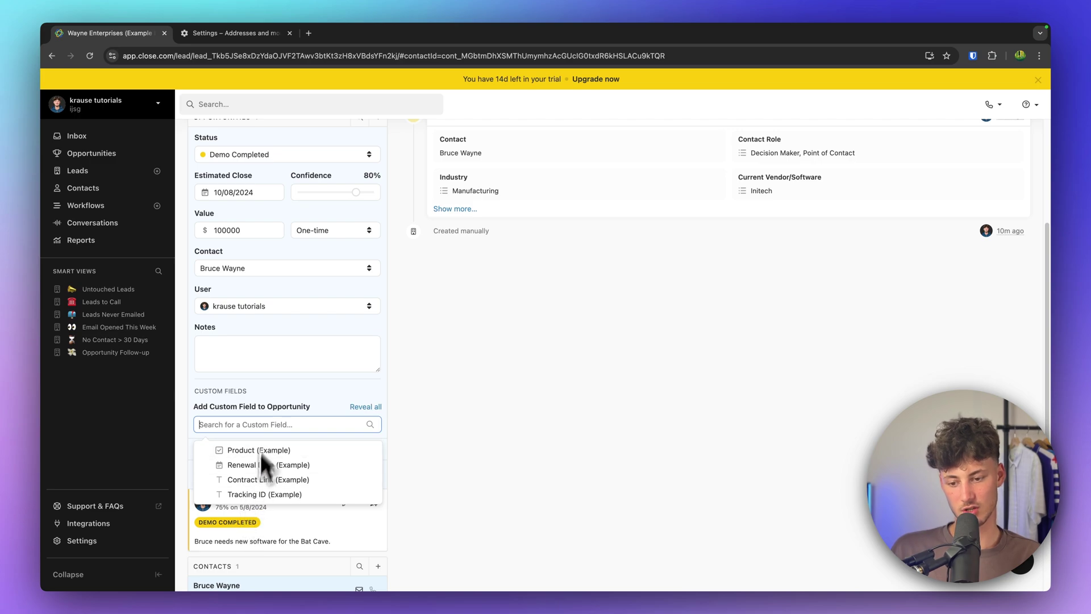
pyautogui.click(265, 399)
pyautogui.click(366, 475)
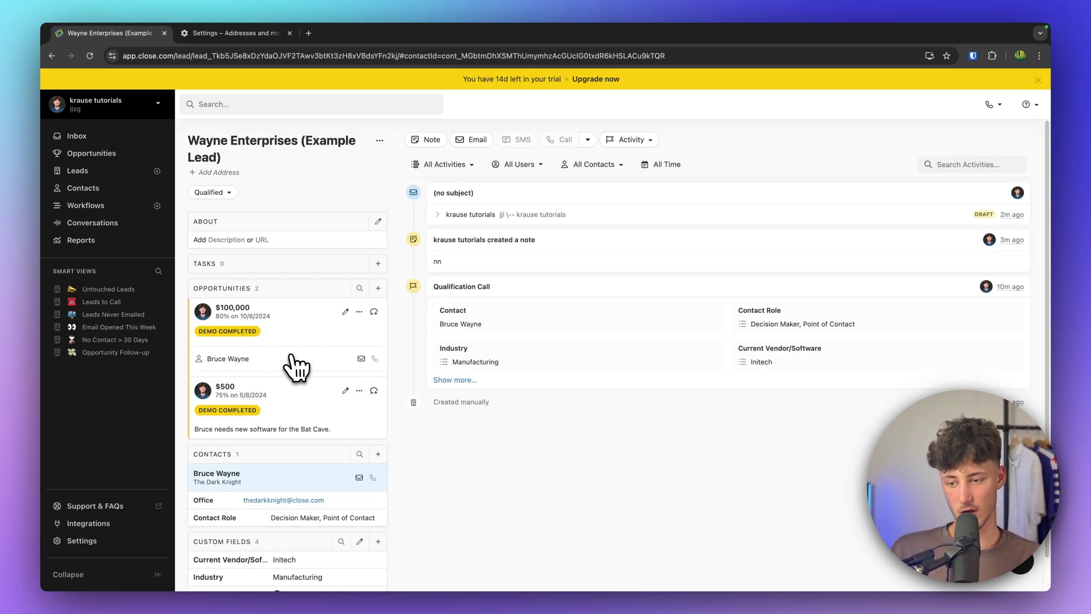
# View the Sales Pipeline board, drag the $100,000 deal between stages, and list the pipelines
pyautogui.click(122, 156)
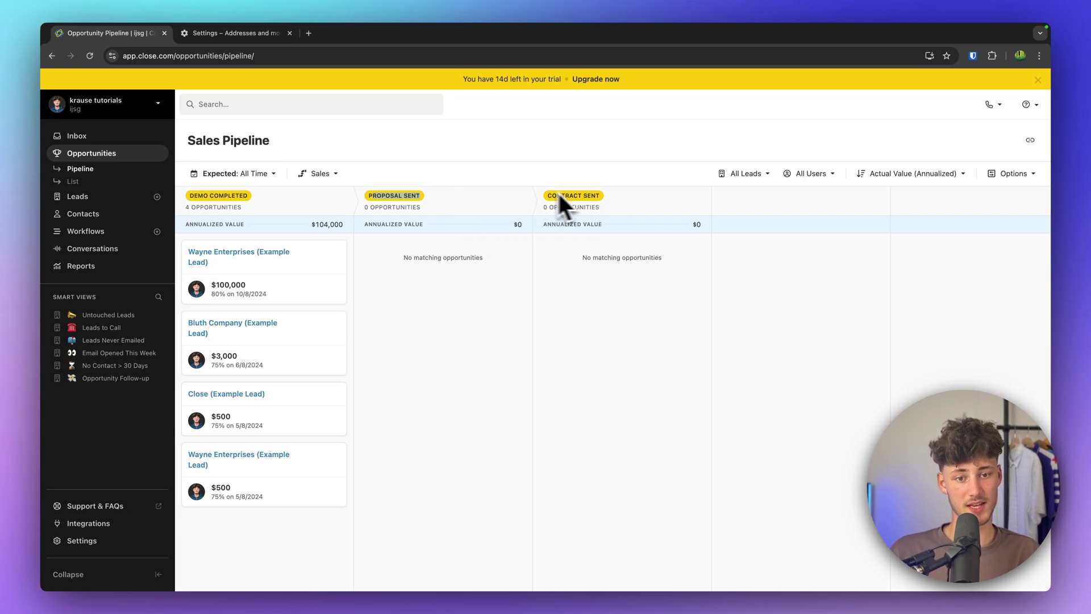
pyautogui.moveTo(273, 255)
pyautogui.mouseDown()
pyautogui.moveTo(471, 284)
pyautogui.moveTo(335, 278)
pyautogui.moveTo(632, 273)
pyautogui.moveTo(367, 268)
pyautogui.moveTo(316, 304)
pyautogui.moveTo(295, 250)
pyautogui.moveTo(284, 270)
pyautogui.mouseUp()
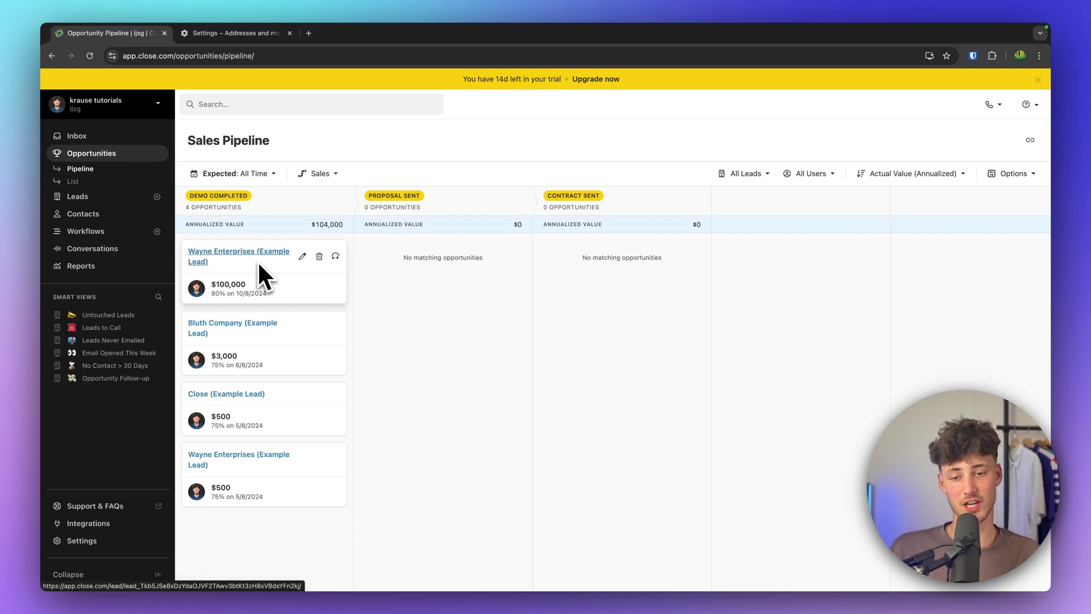
pyautogui.moveTo(246, 285); pyautogui.dragTo(292, 258)
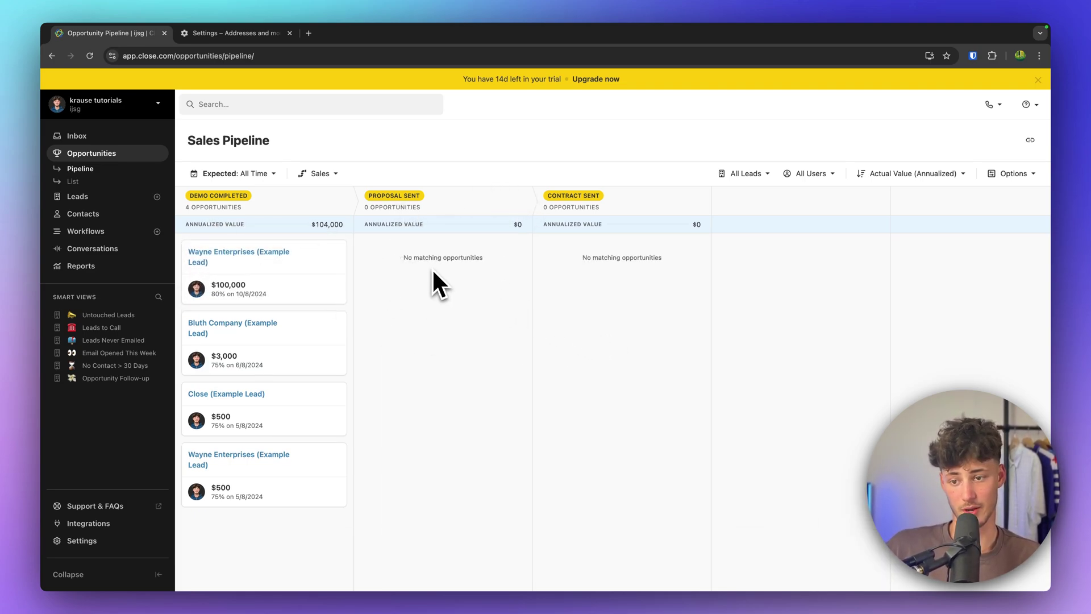
pyautogui.click(320, 175)
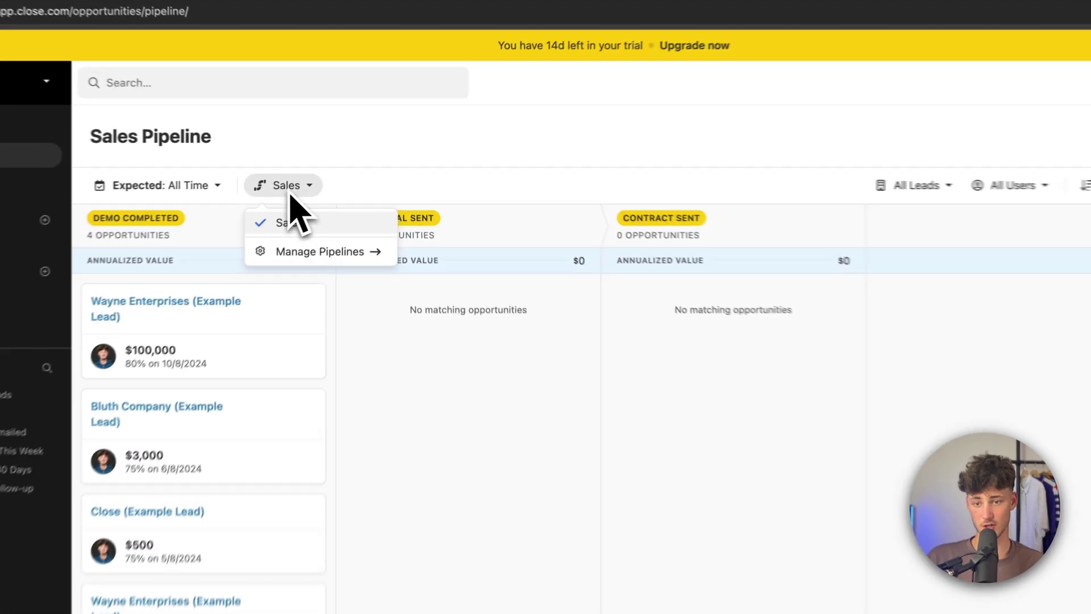
# Add a new pipeline 'n knj' in Manage Pipelines, then return to the Sales Pipeline board
pyautogui.click(284, 252)
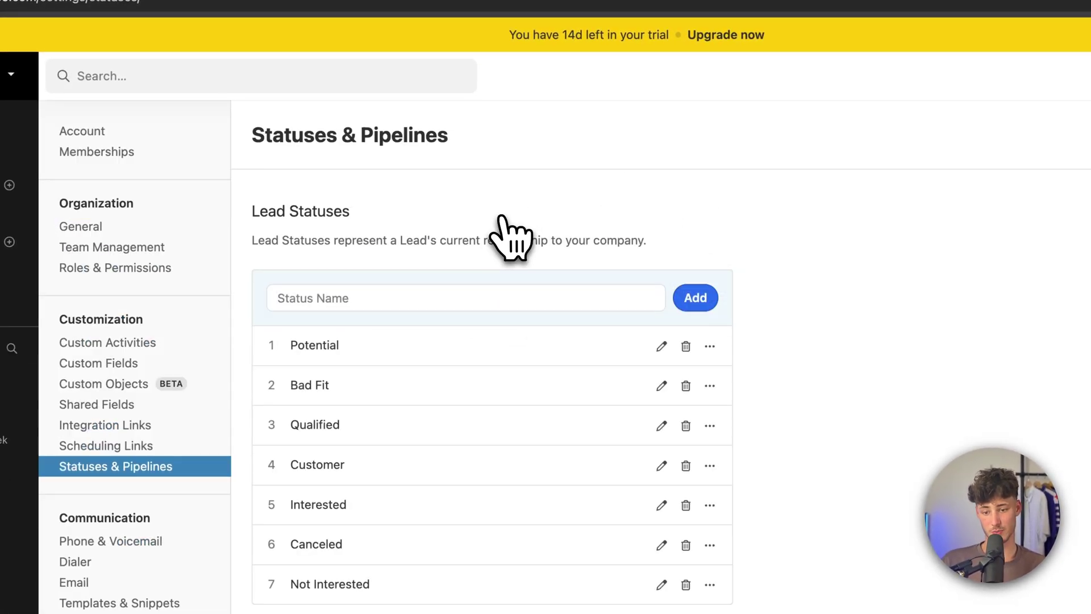
pyautogui.scroll(-5, 487, 410)
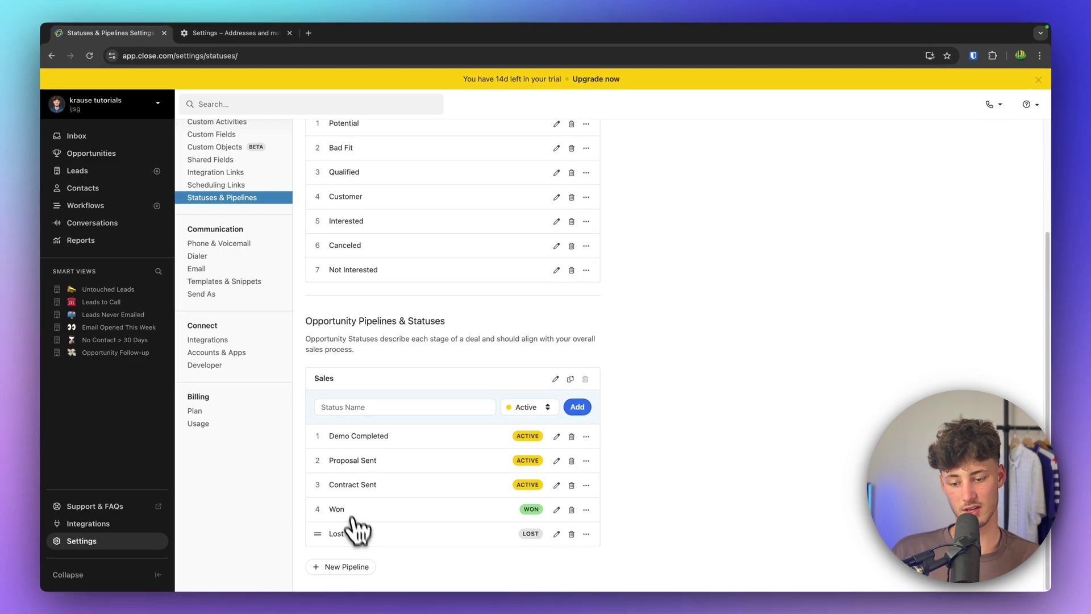
pyautogui.click(346, 566)
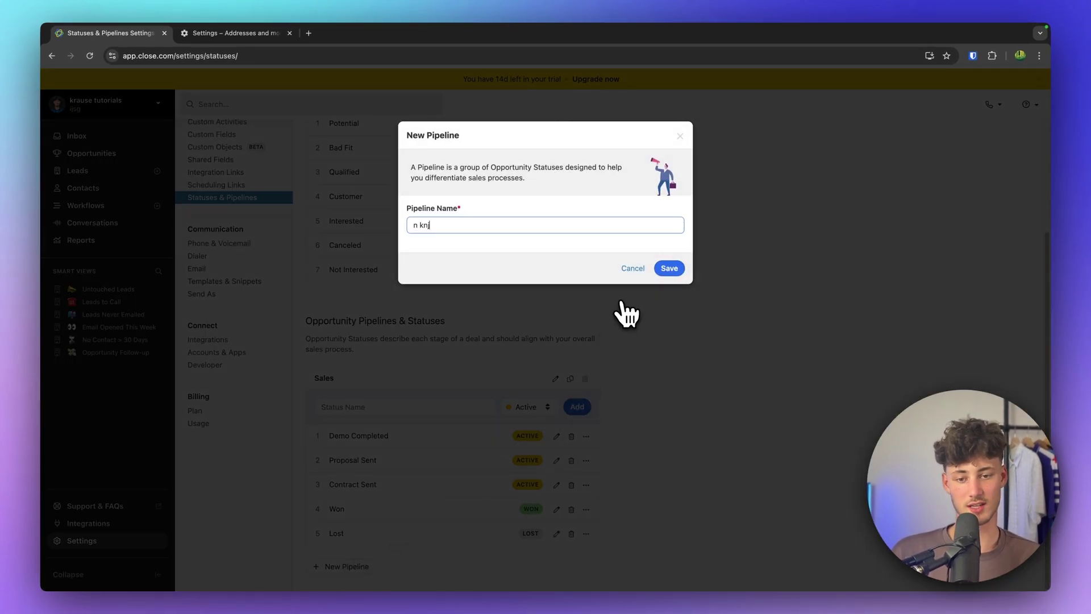
pyautogui.click(676, 269)
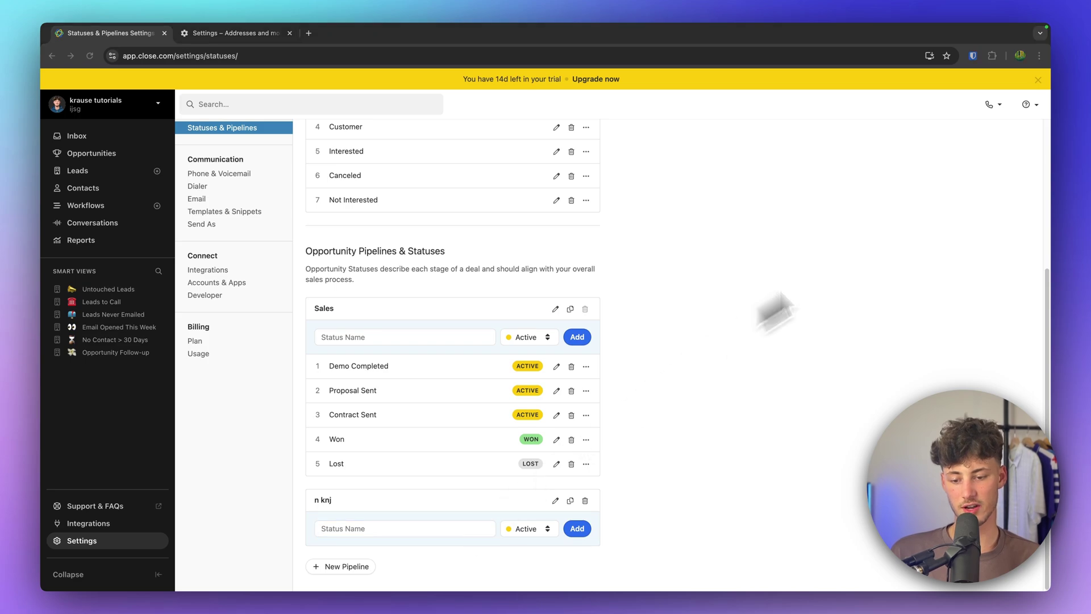
pyautogui.click(410, 534)
pyautogui.scroll(5, 534, 429)
pyautogui.scroll(-3, 534, 429)
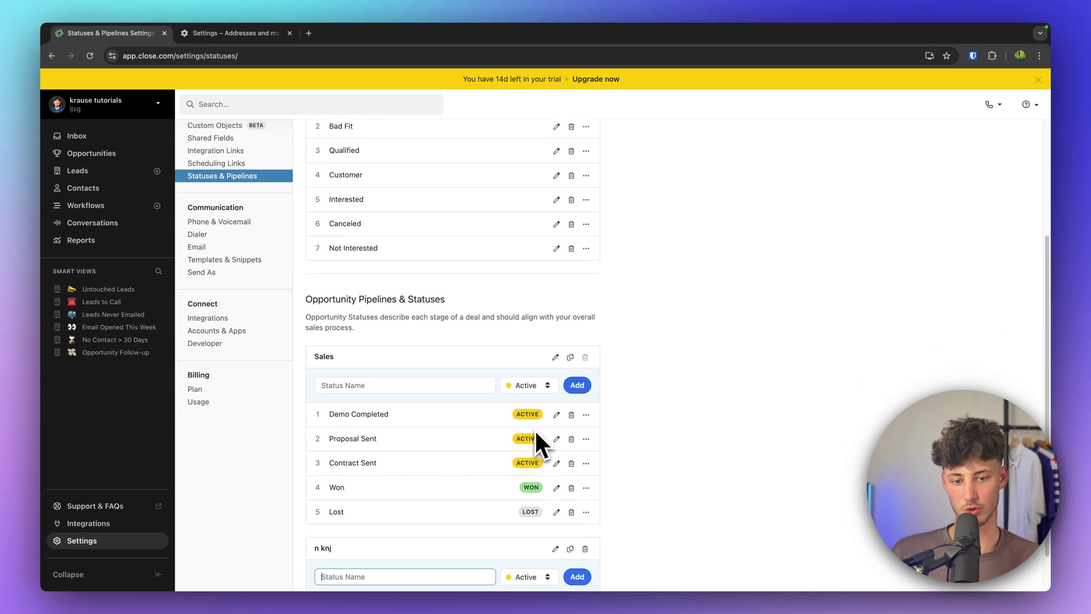
pyautogui.scroll(4, 534, 429)
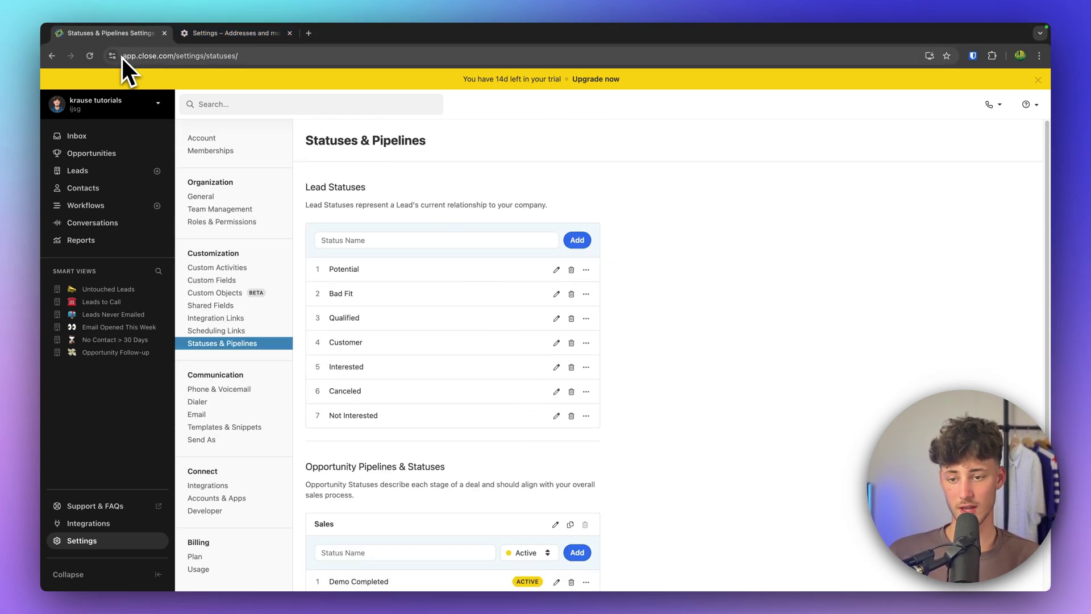
pyautogui.click(53, 57)
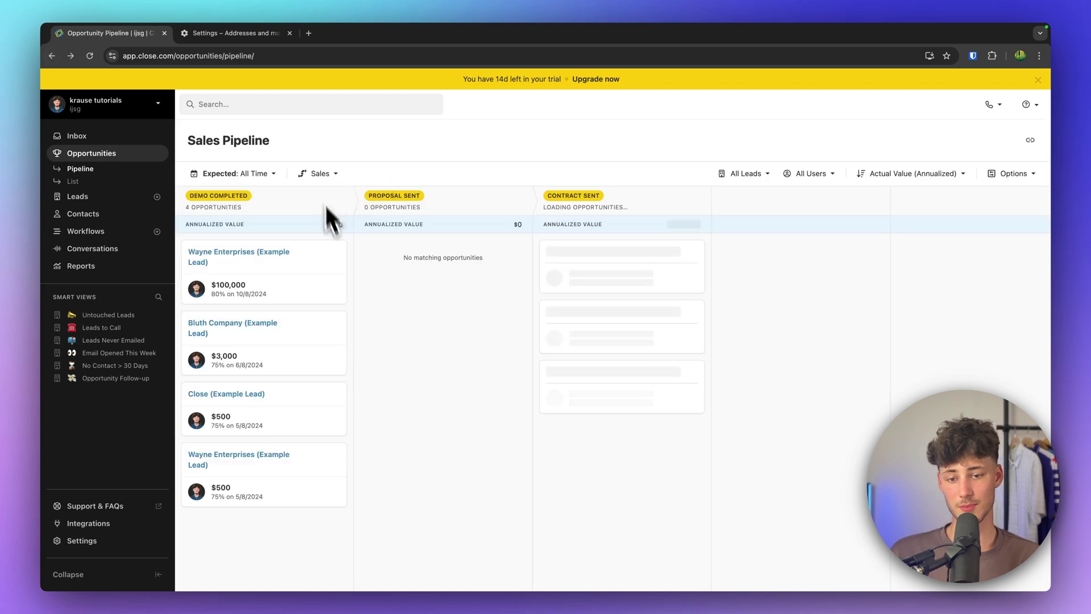
pyautogui.click(266, 173)
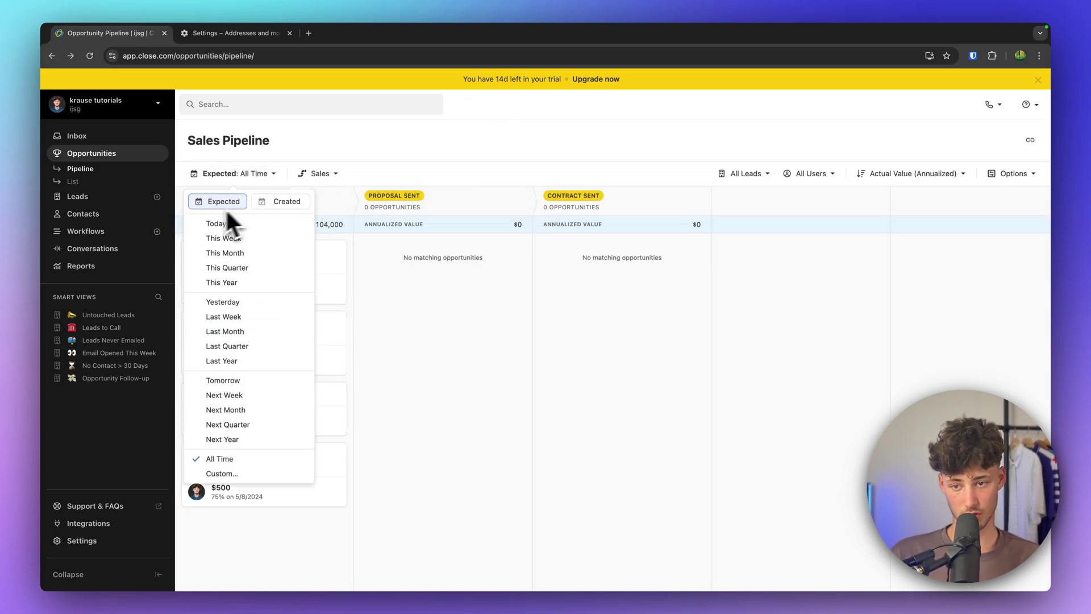
pyautogui.click(265, 174)
pyautogui.click(758, 174)
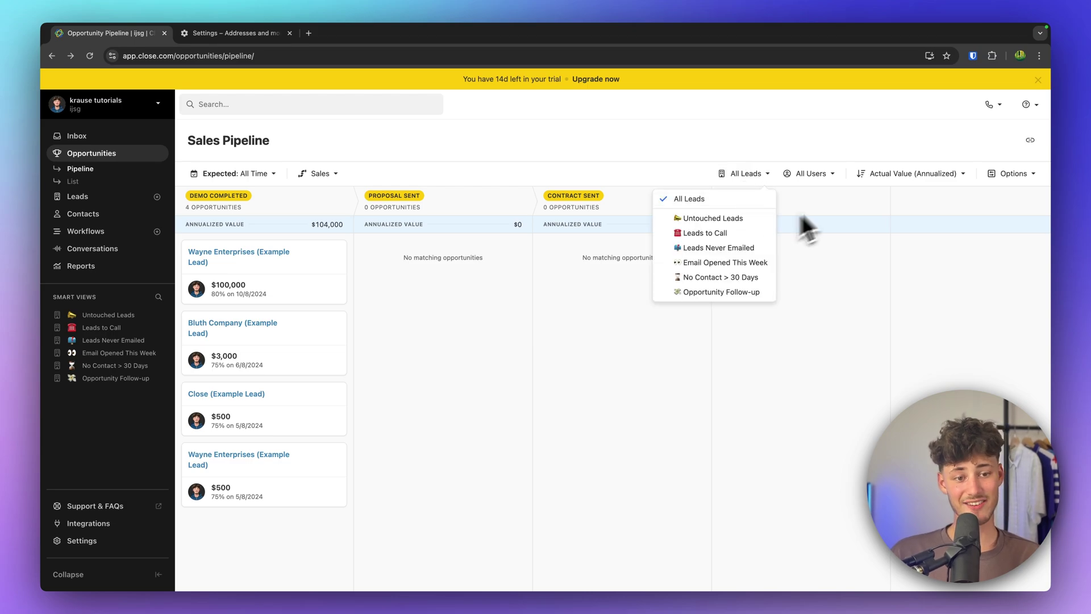
pyautogui.click(816, 174)
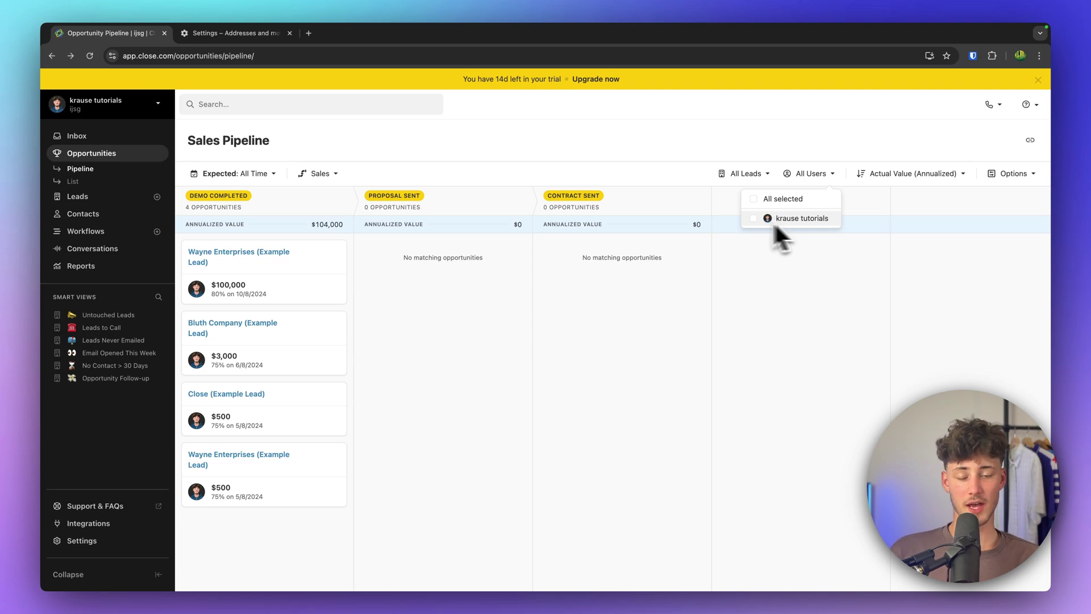
pyautogui.click(749, 173)
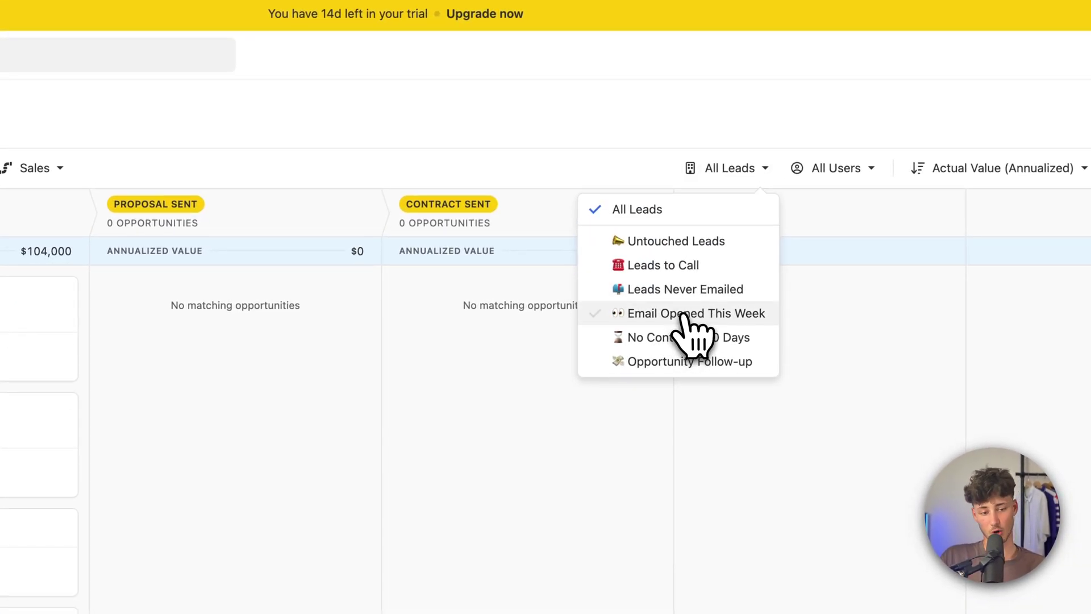
pyautogui.click(357, 427)
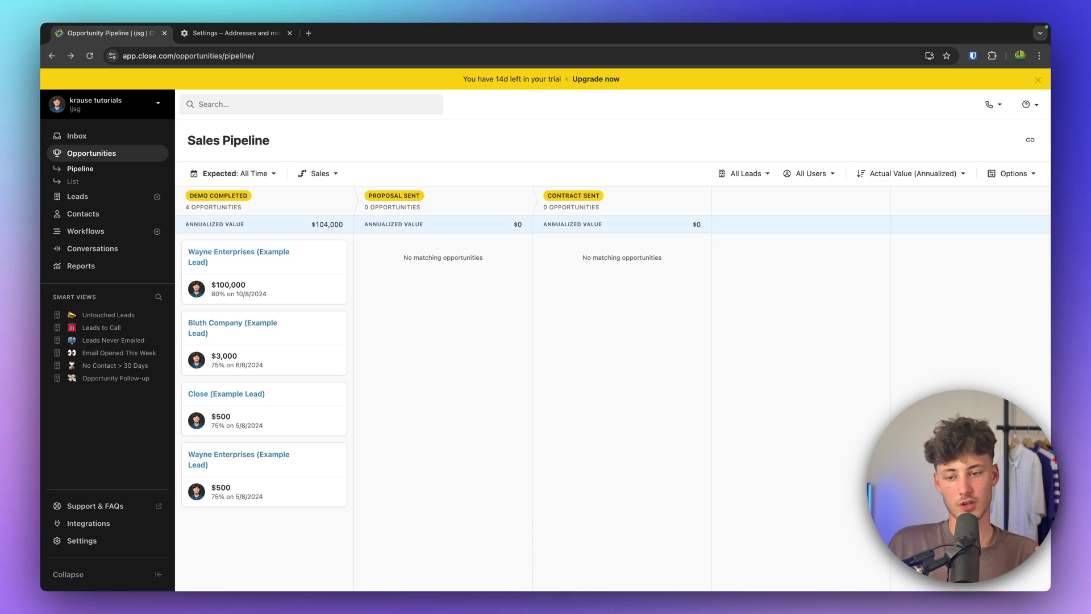
pyautogui.moveTo(337, 351)
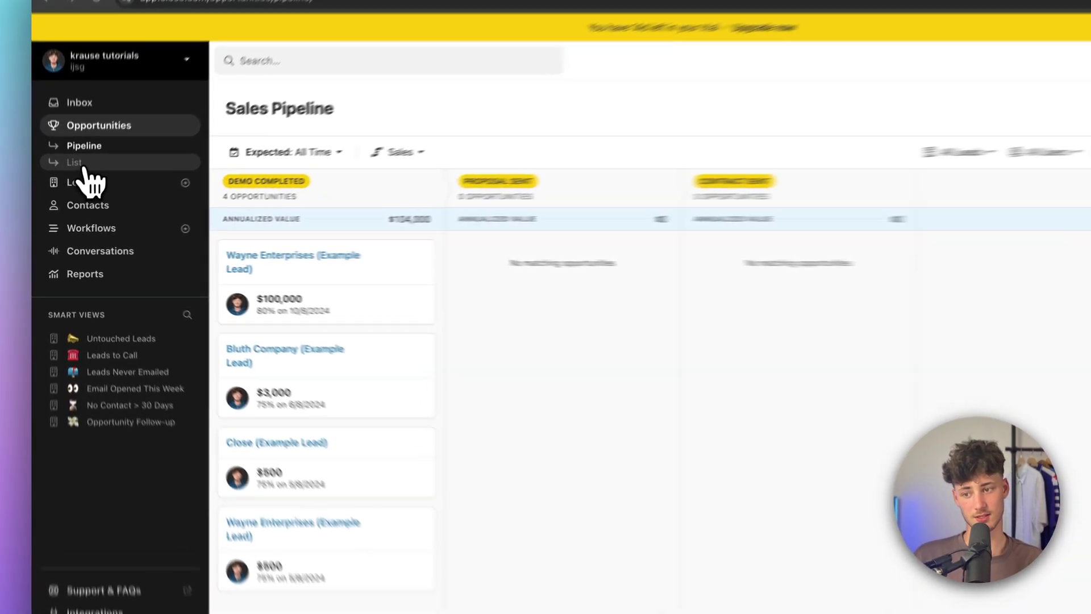
pyautogui.click(82, 163)
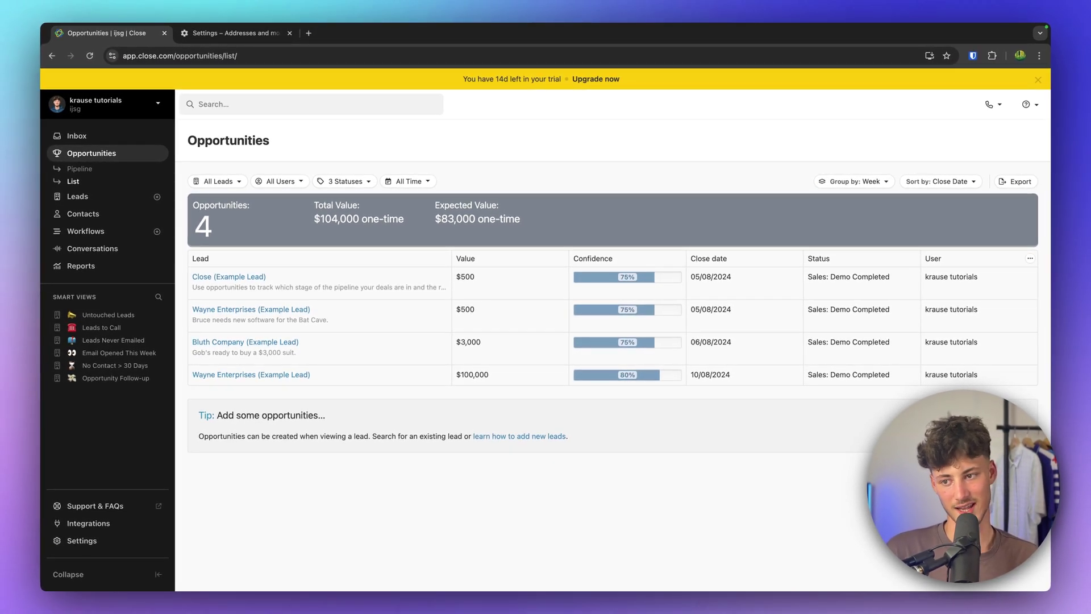
pyautogui.click(83, 169)
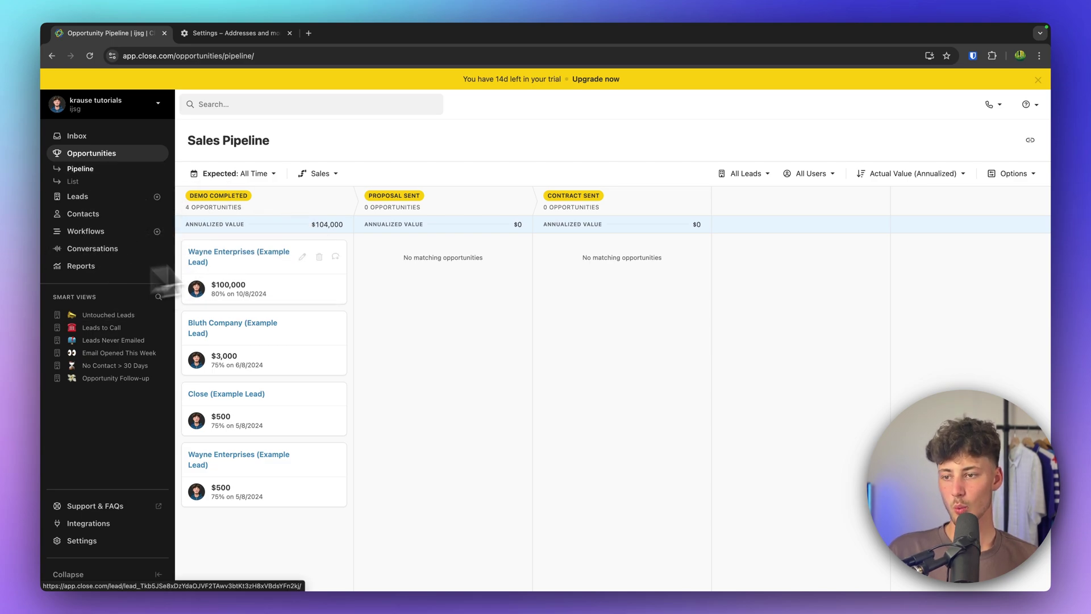
# Create a new workflow from the Workflows page, typing 'ufi' as its name
pyautogui.click(86, 230)
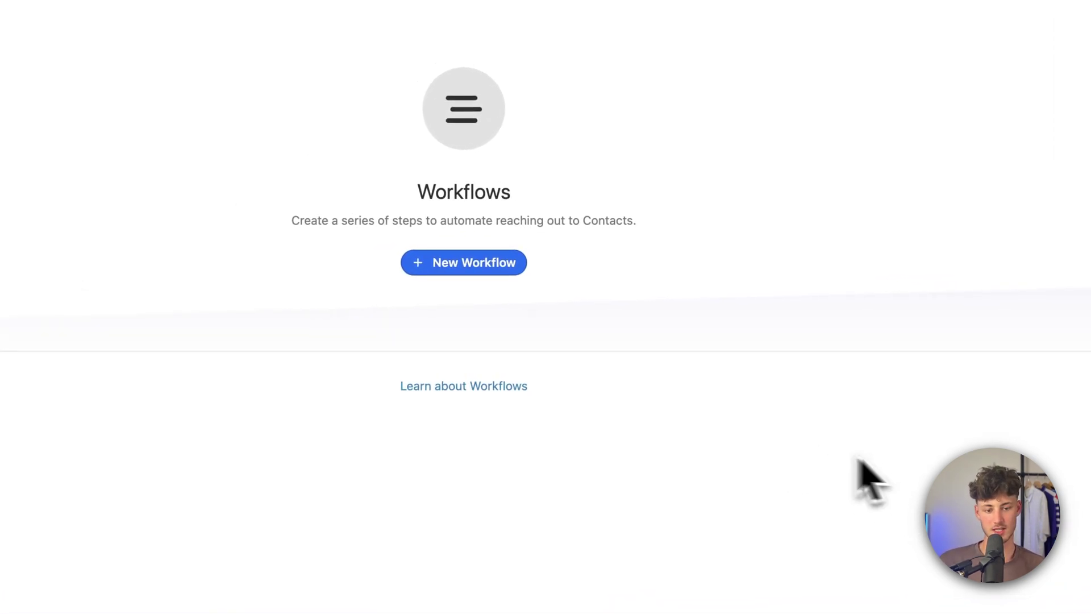
pyautogui.click(470, 262)
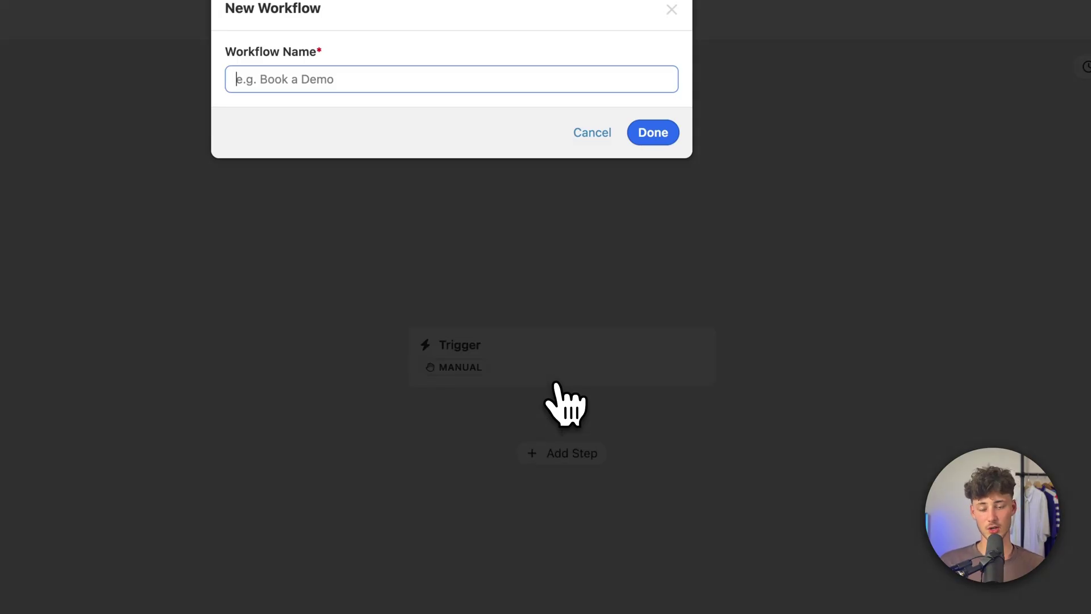
pyautogui.write('ufi')
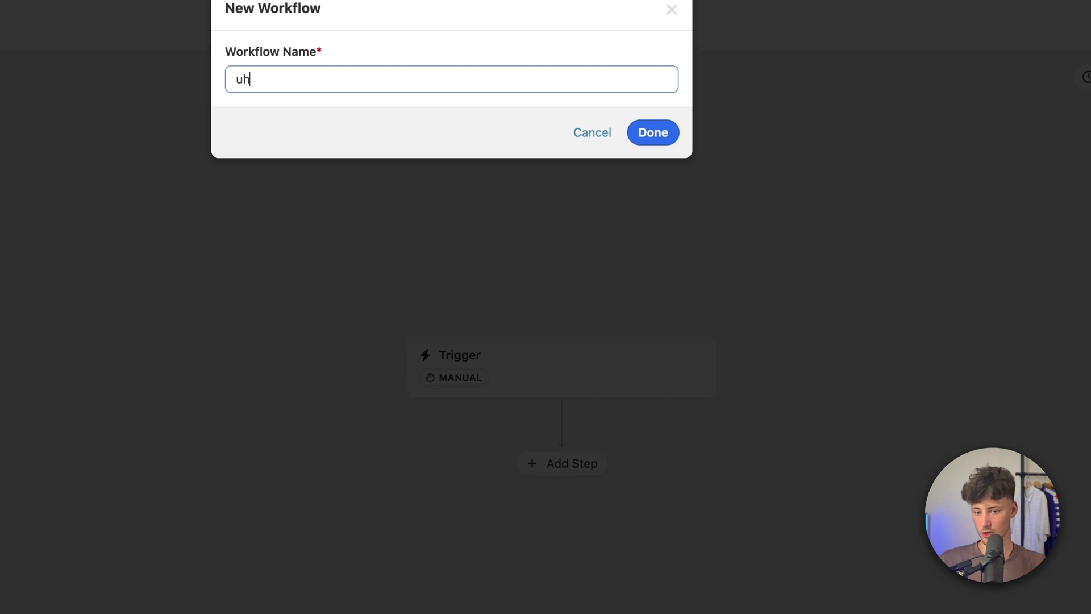
pyautogui.click(663, 132)
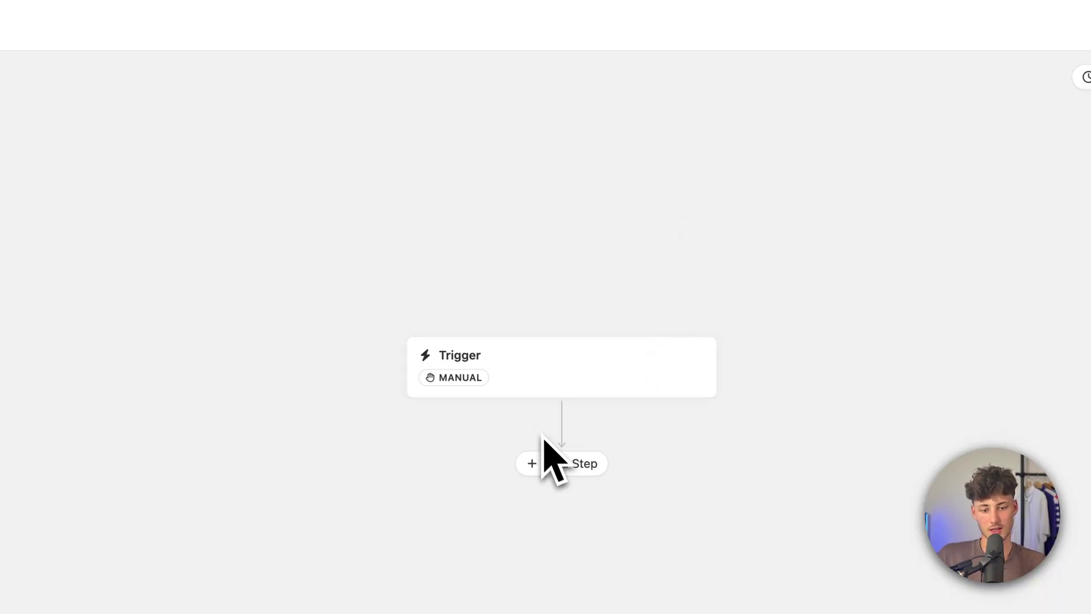
# Inspect the trigger settings and lead filters, close them, and view the addable step types
pyautogui.scroll(-2, 548, 460)
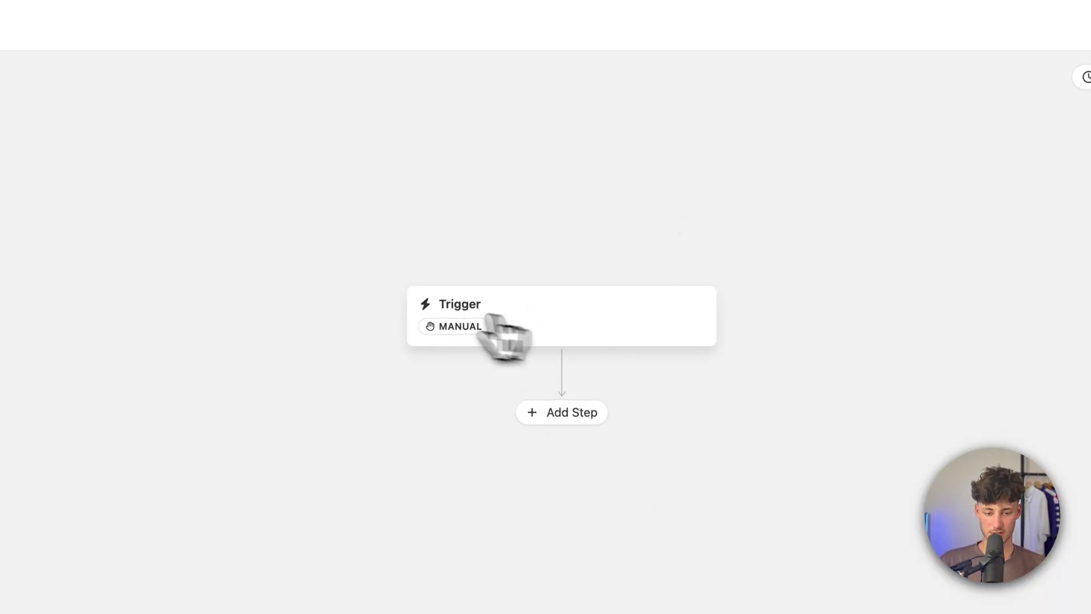
pyautogui.click(540, 322)
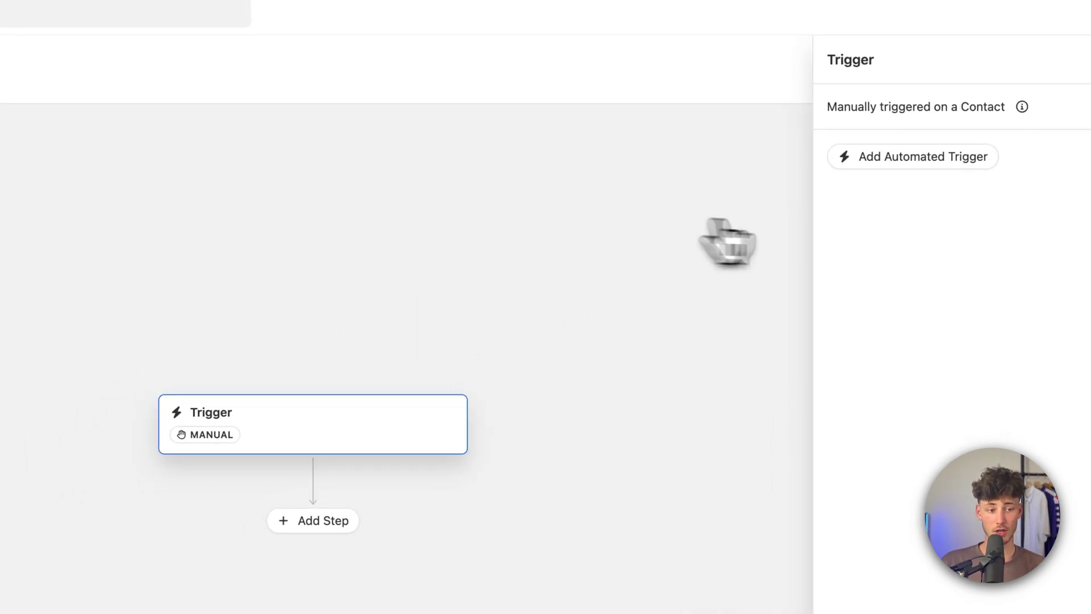
pyautogui.click(853, 179)
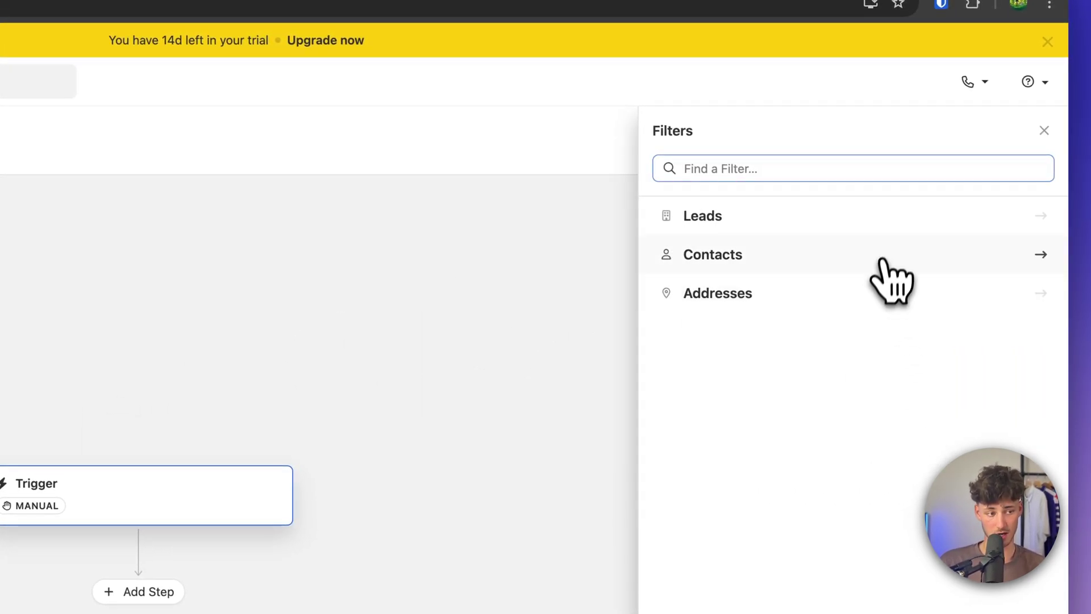
pyautogui.click(874, 219)
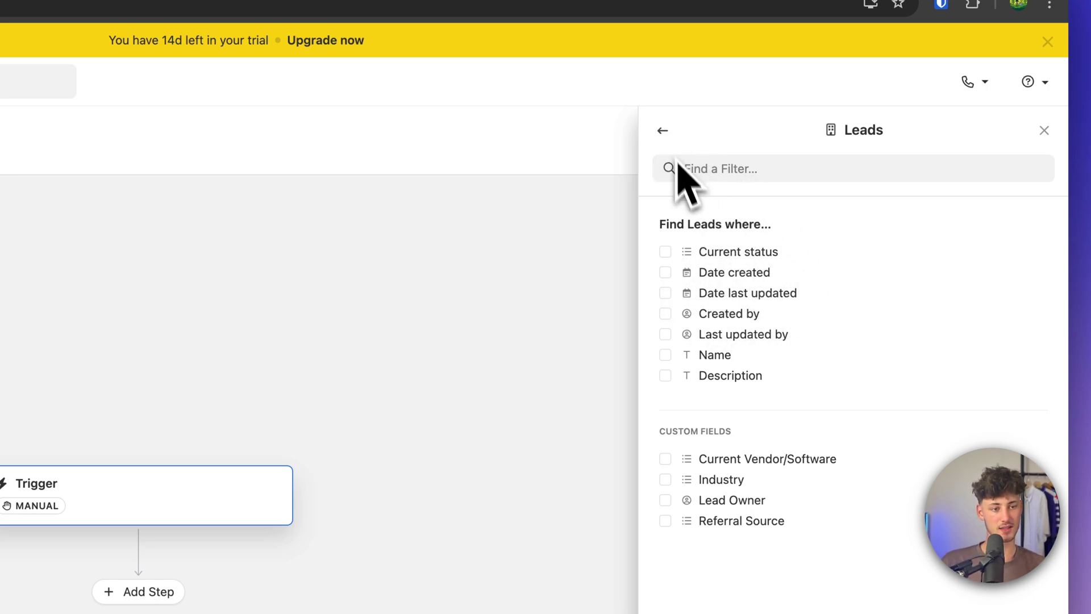
pyautogui.click(663, 130)
pyautogui.click(1044, 131)
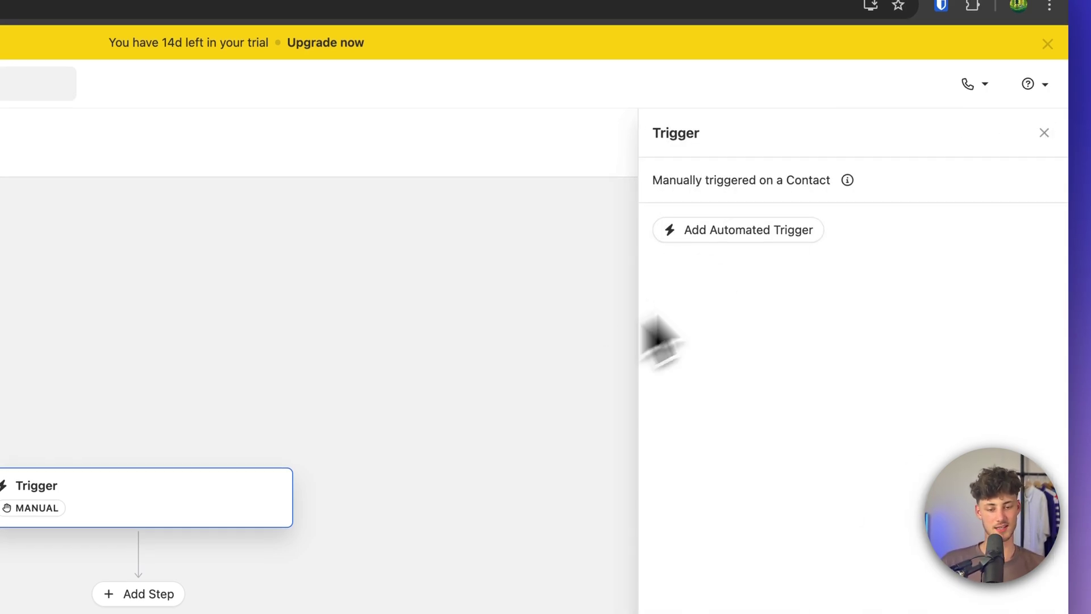
pyautogui.click(1044, 131)
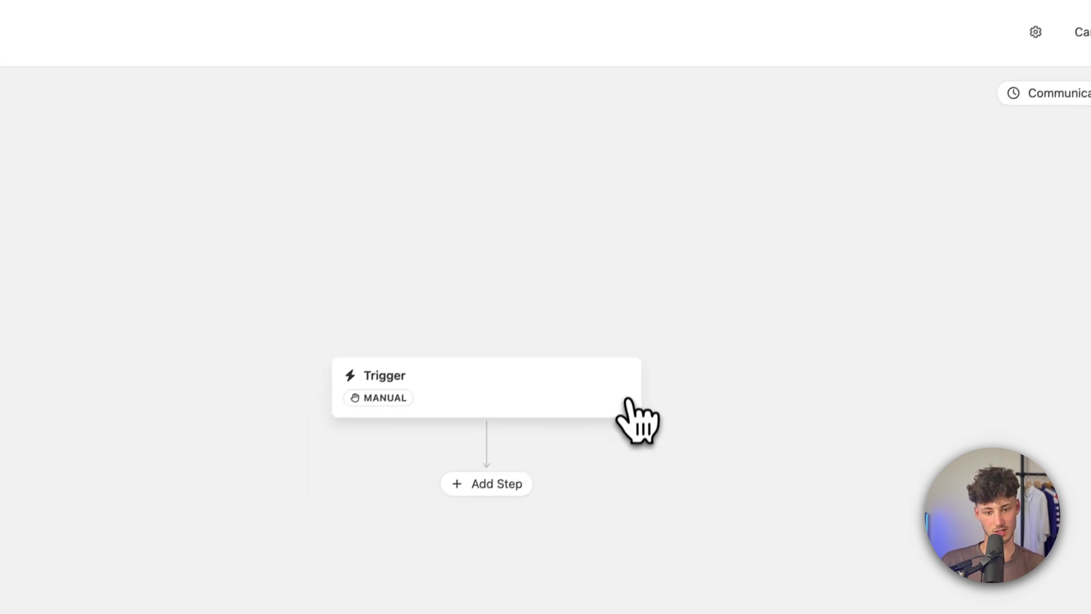
pyautogui.click(414, 596)
# Browse the automated trigger's lead filter options, then close them
pyautogui.scroll(-3, 595, 435)
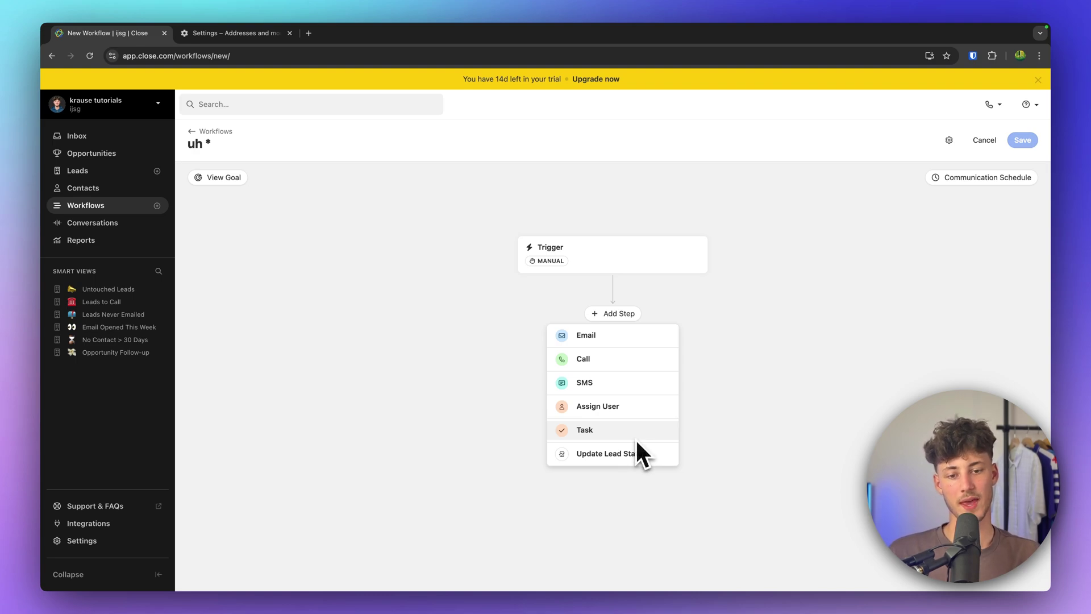
pyautogui.hscroll(-3, 621, 285)
pyautogui.click(659, 284)
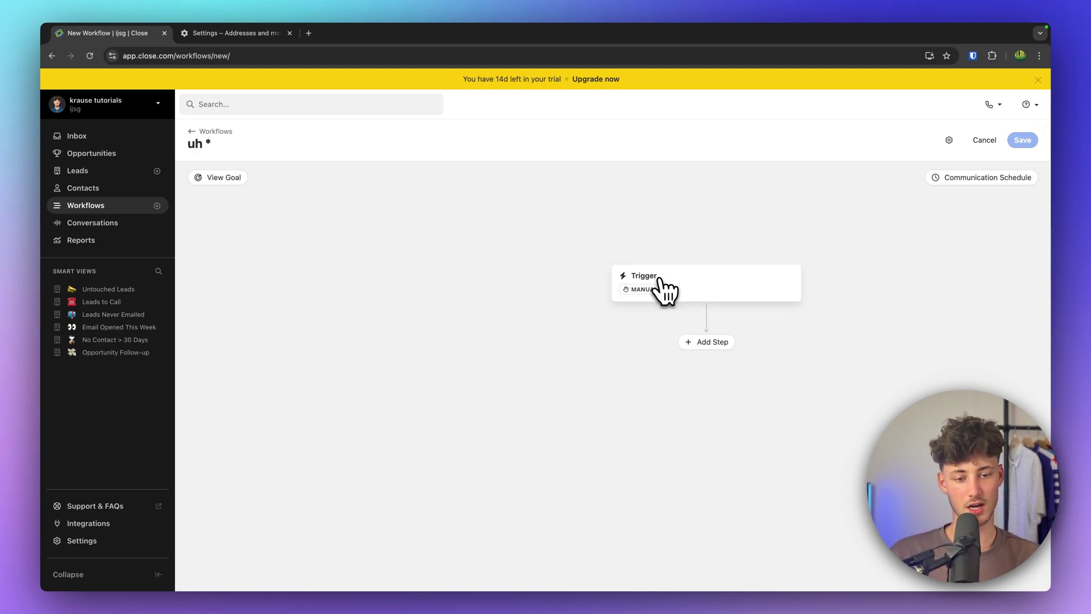
pyautogui.click(854, 196)
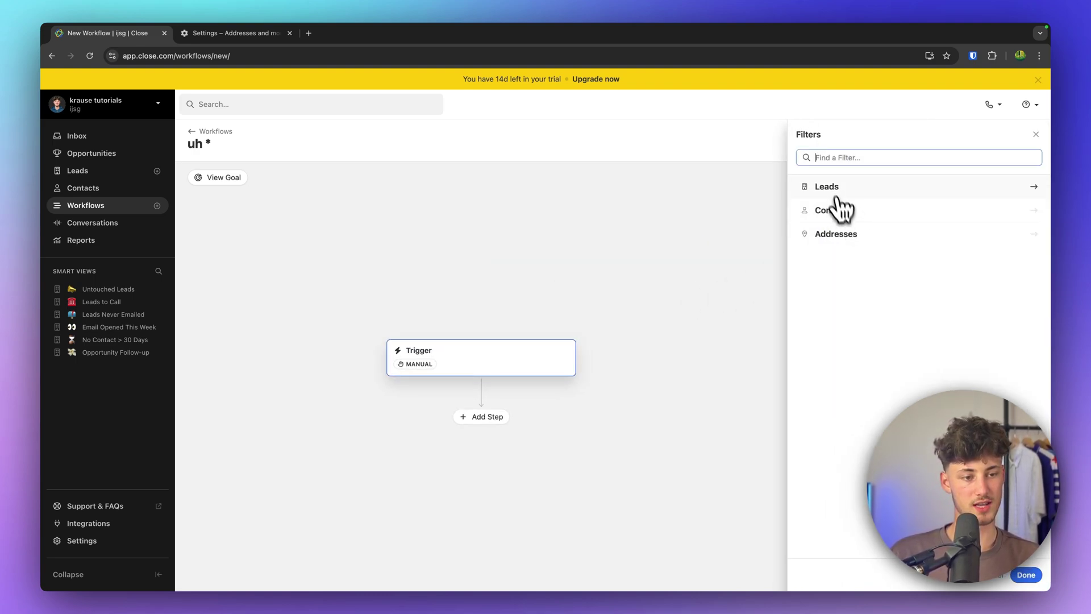
pyautogui.click(836, 188)
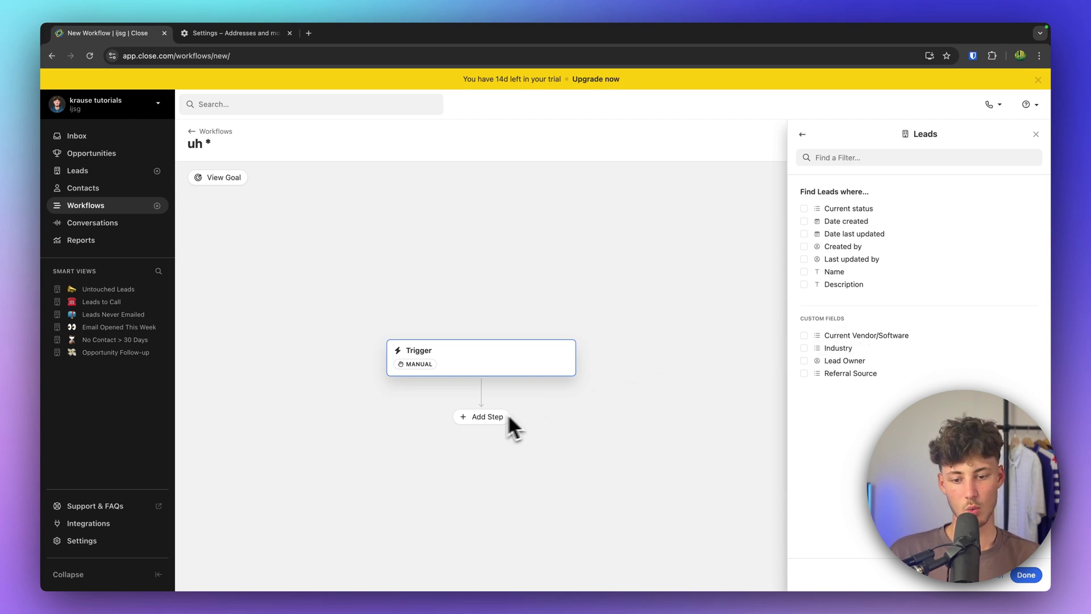
pyautogui.click(489, 418)
# Add an Assign User step after the trigger and return to the Workflows list
pyautogui.click(616, 417)
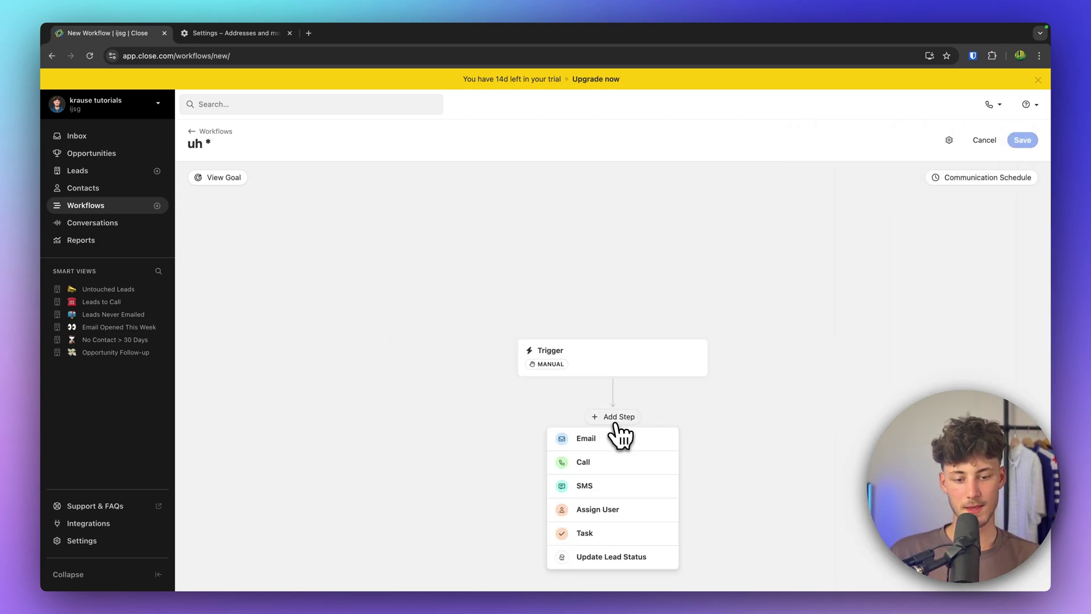
pyautogui.click(623, 511)
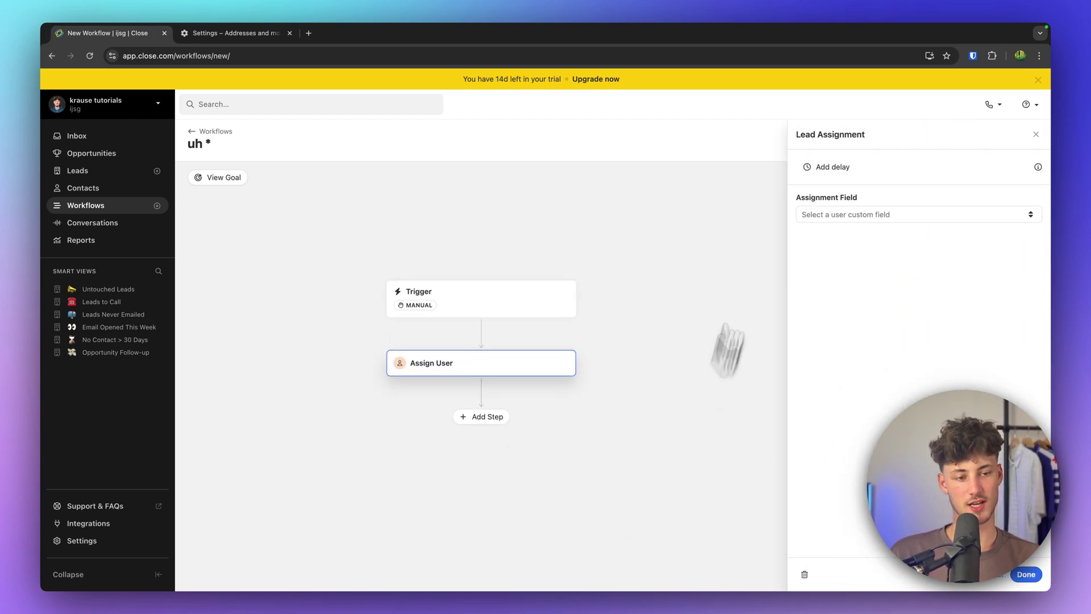
pyautogui.click(1035, 130)
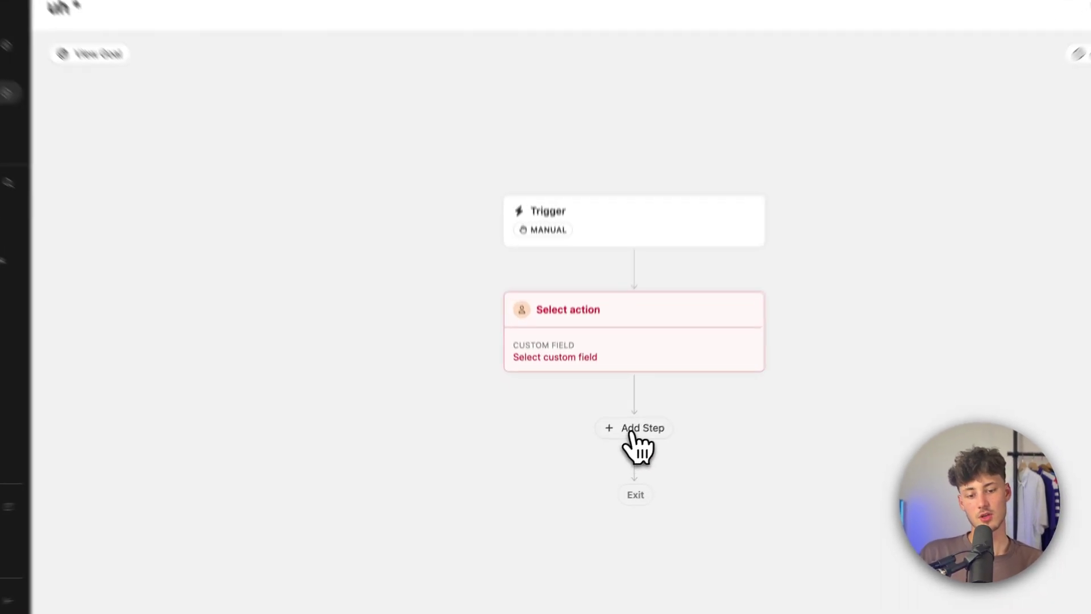
pyautogui.click(619, 449)
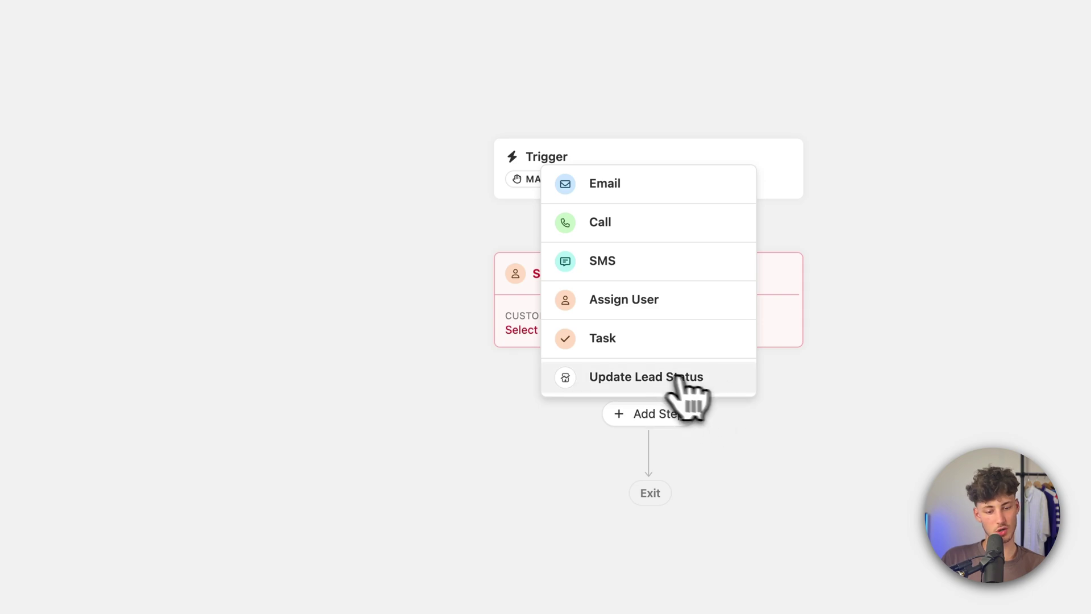
pyautogui.click(370, 287)
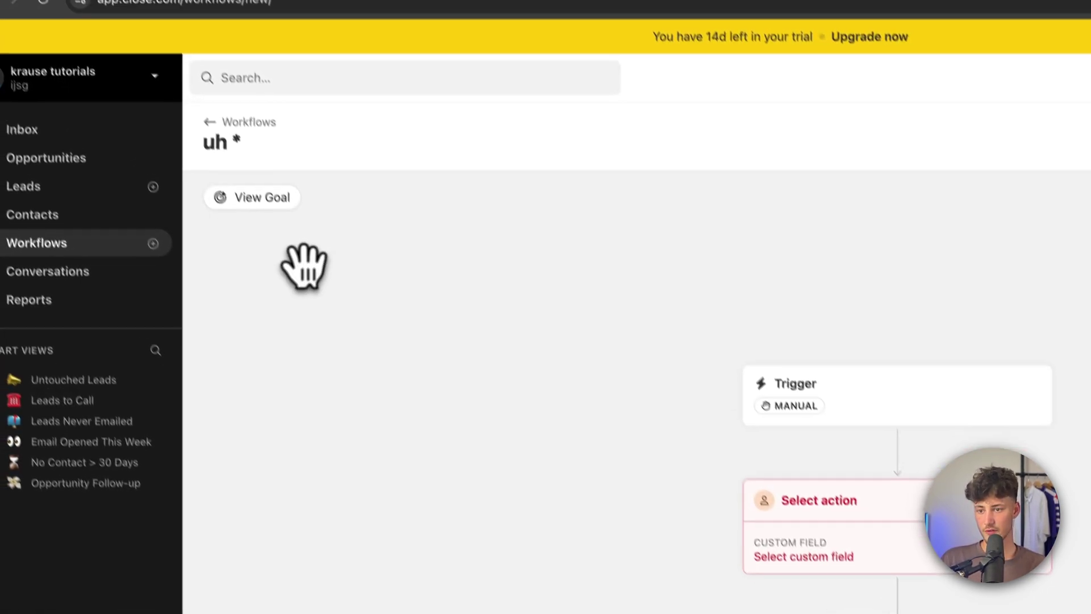
pyautogui.click(227, 121)
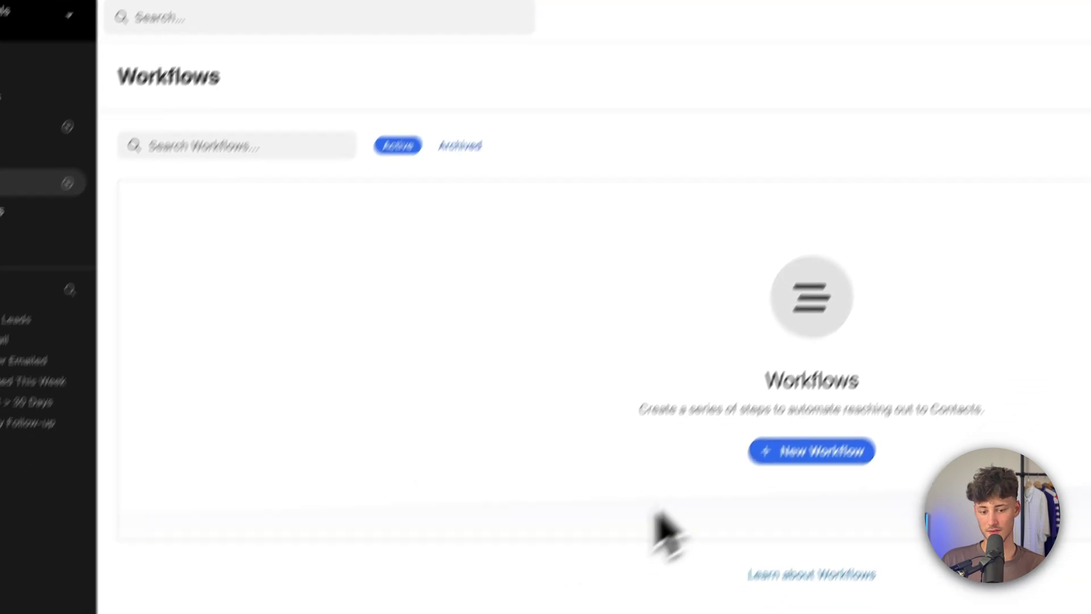
# Check the call history, then the Activity Comparison, Opportunity Funnels and Sent Email reports
pyautogui.click(156, 239)
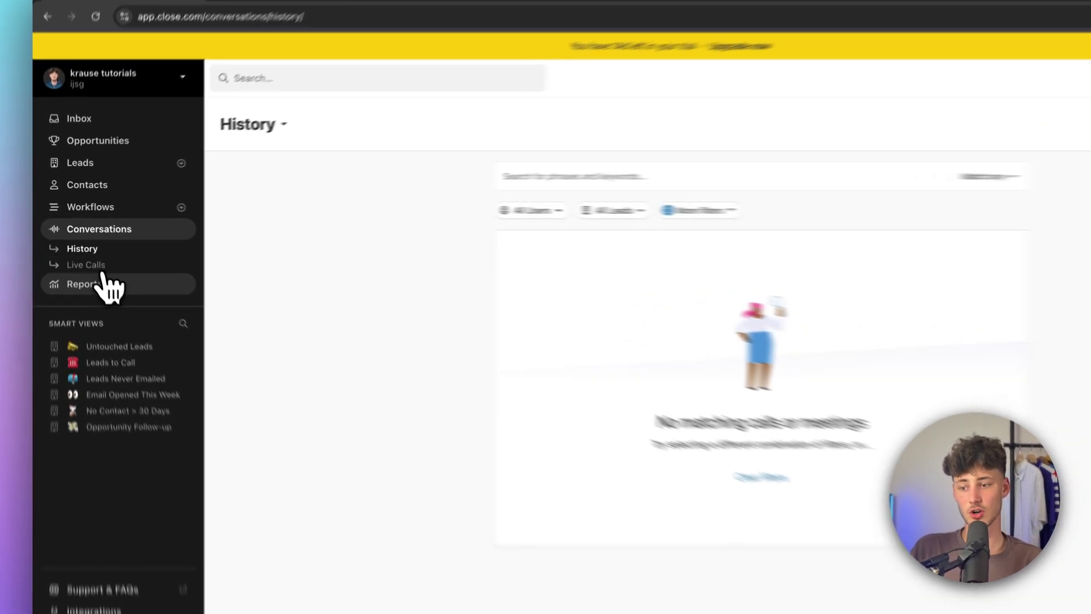
pyautogui.click(81, 266)
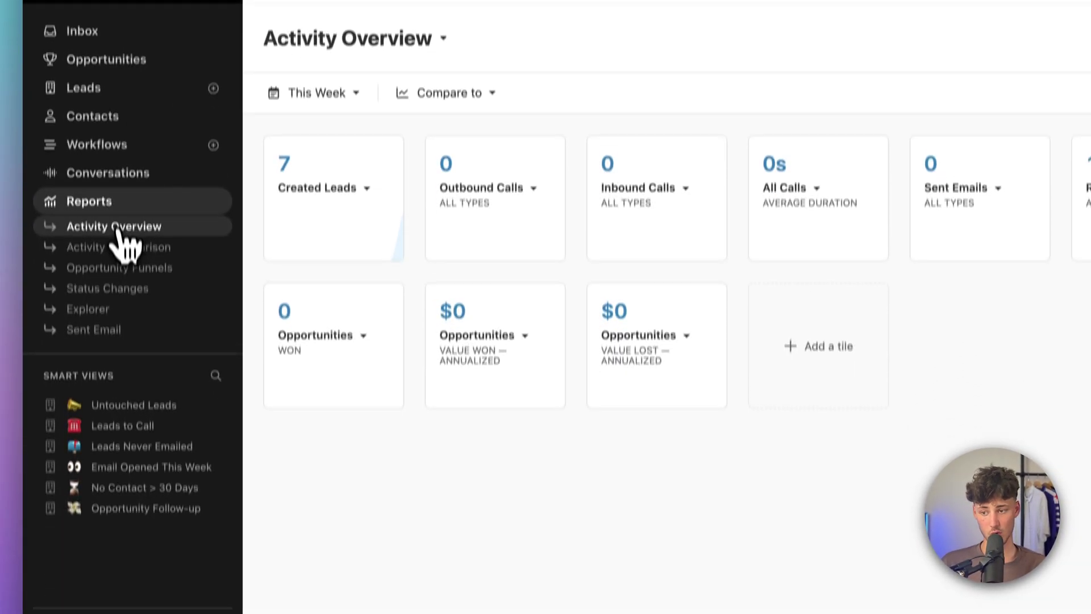
pyautogui.click(118, 250)
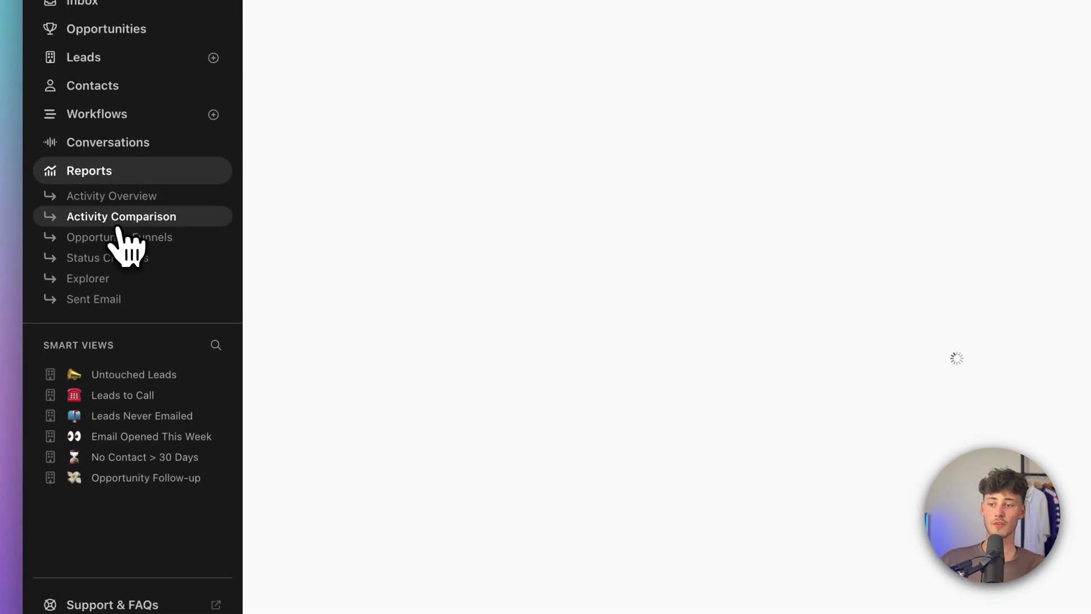
pyautogui.click(149, 268)
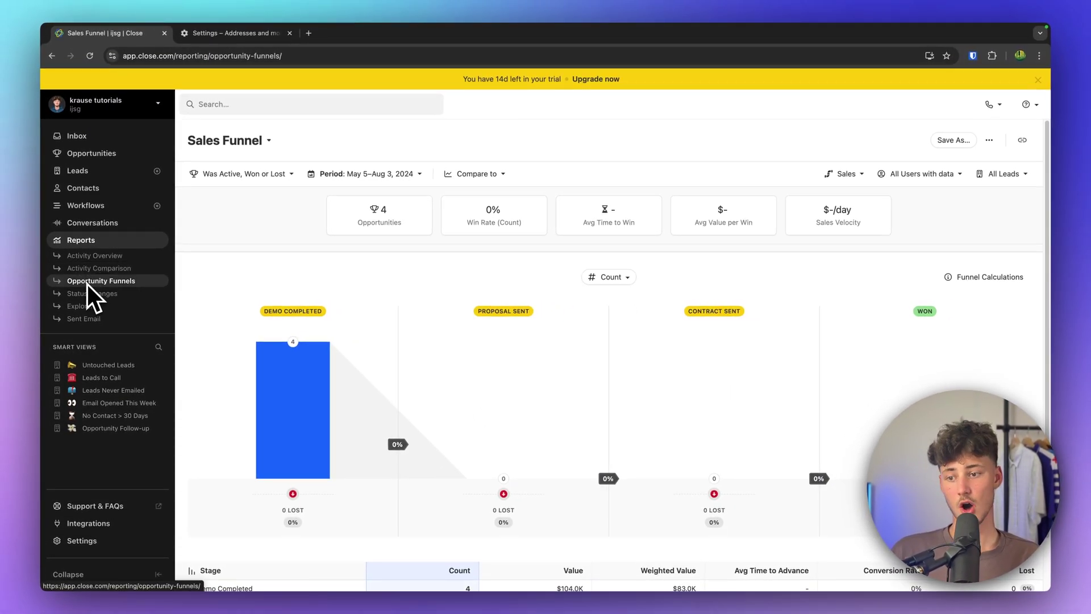
pyautogui.click(89, 319)
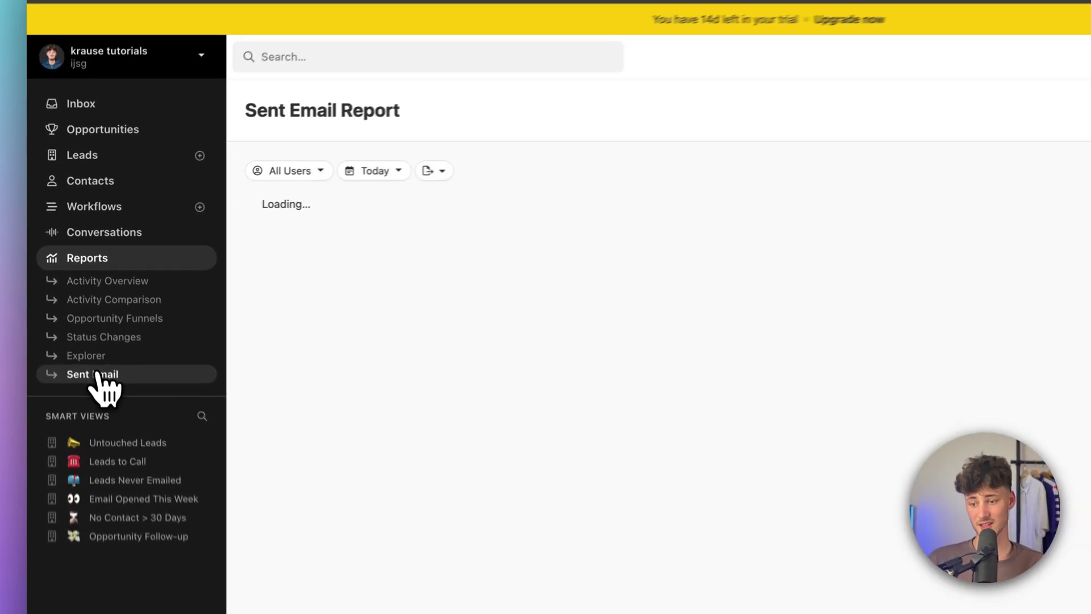
# Show the Leads to Call smart view's four filter conditions, then open Activity Overview
pyautogui.click(100, 364)
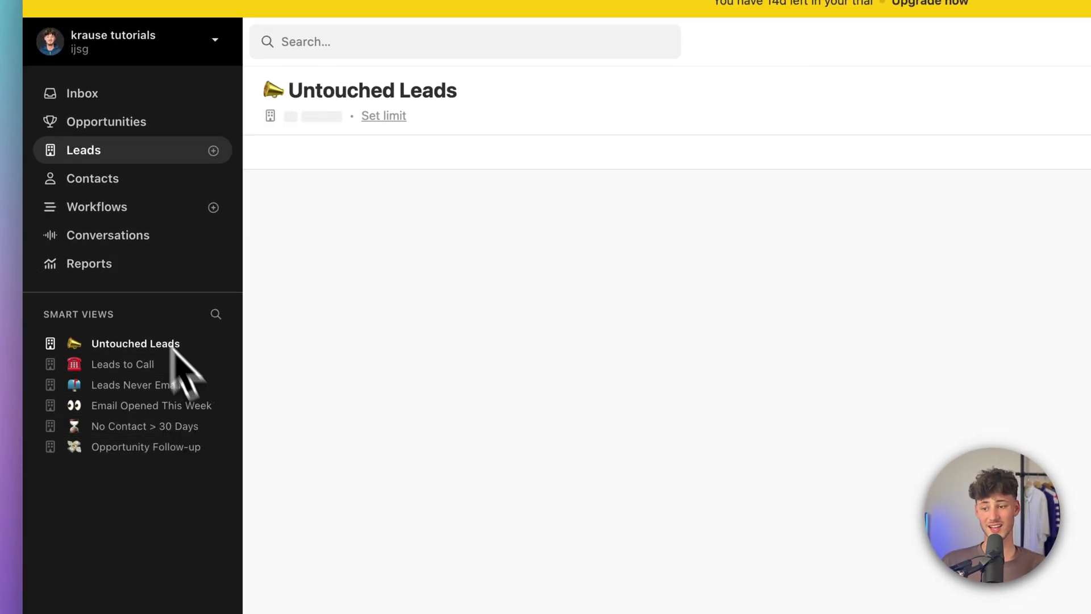
pyautogui.click(141, 366)
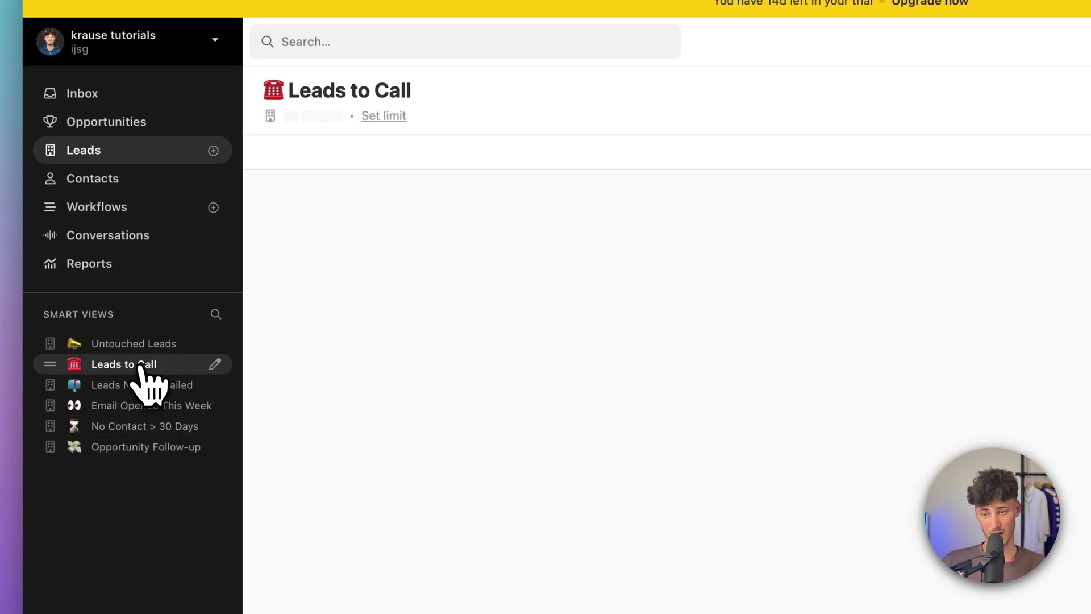
pyautogui.click(285, 151)
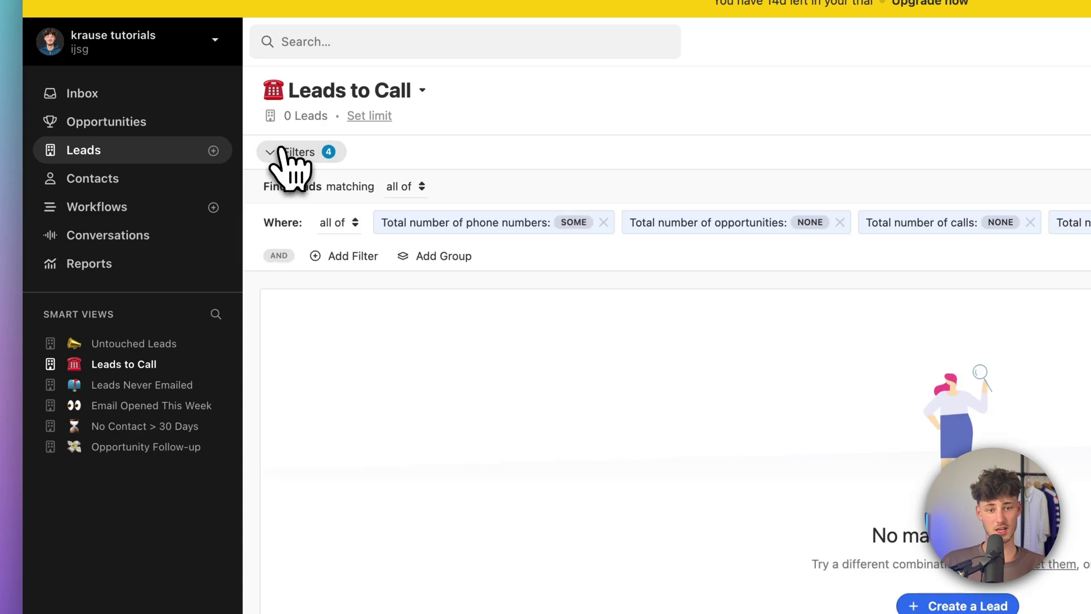
pyautogui.click(282, 150)
pyautogui.click(284, 152)
pyautogui.click(289, 156)
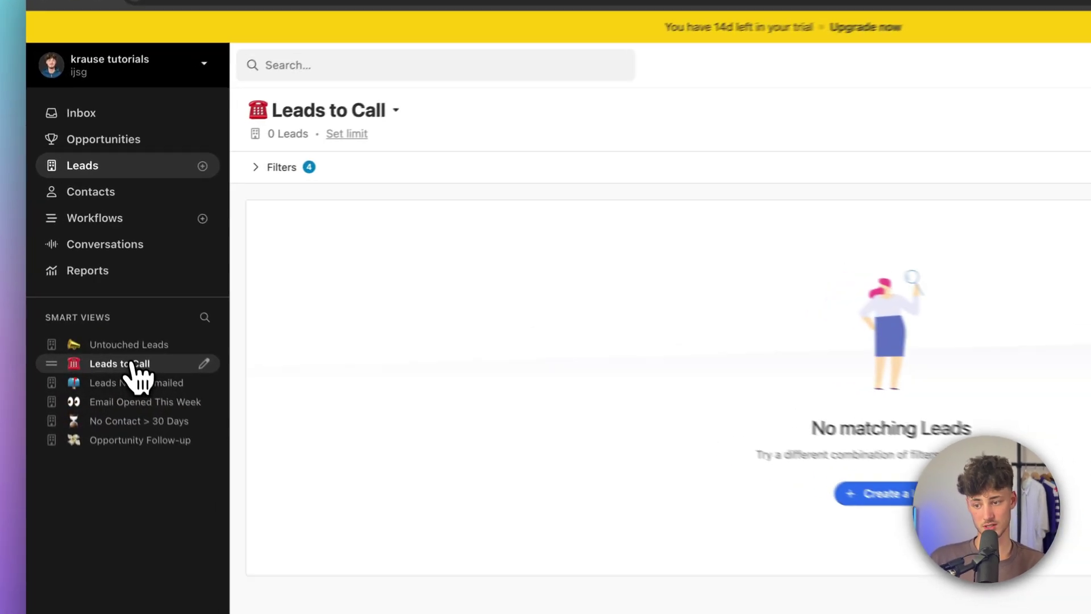
pyautogui.click(114, 303)
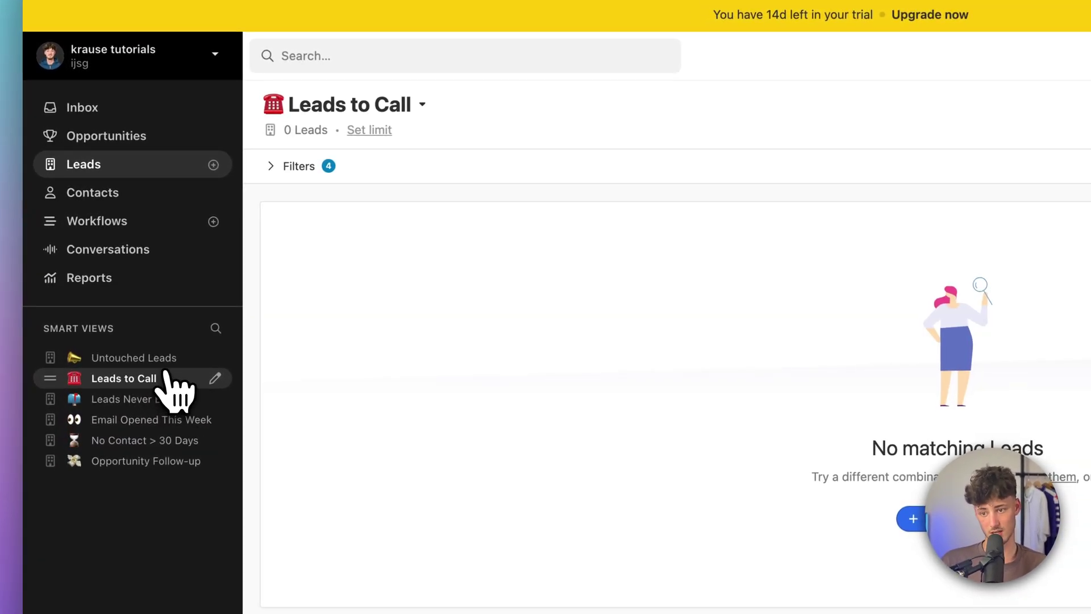
pyautogui.click(295, 166)
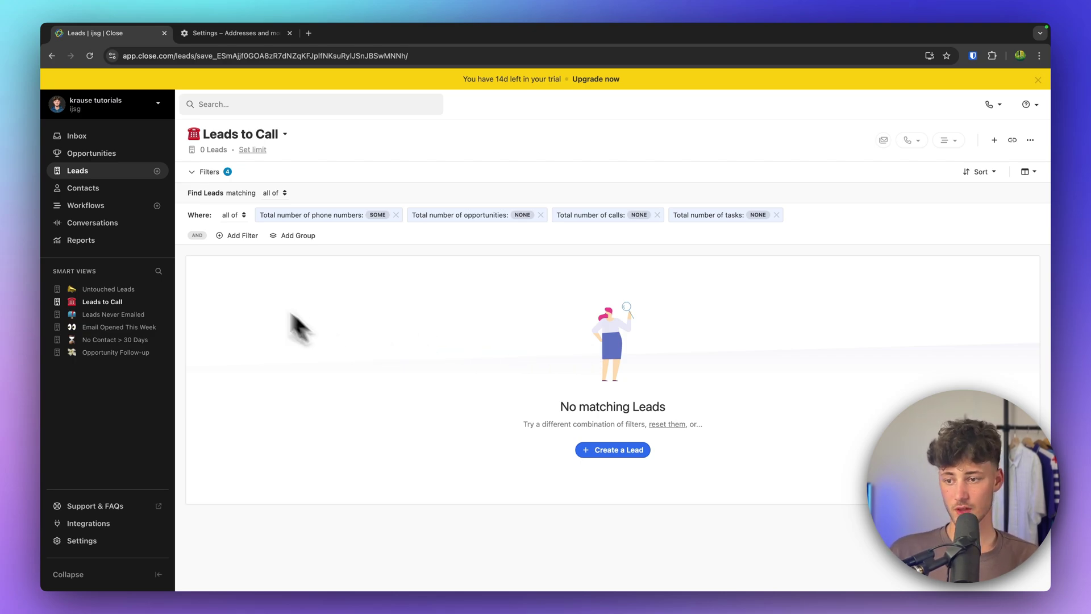
pyautogui.click(105, 245)
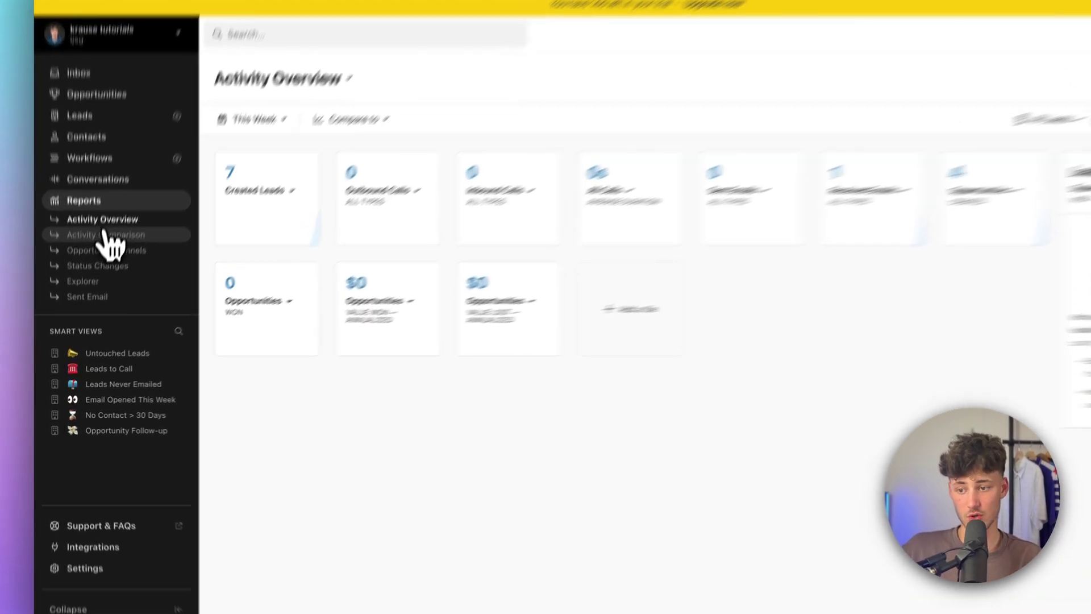
# Move through Activity Comparison and Opportunity Funnels to the Status Changes report for Today
pyautogui.click(99, 267)
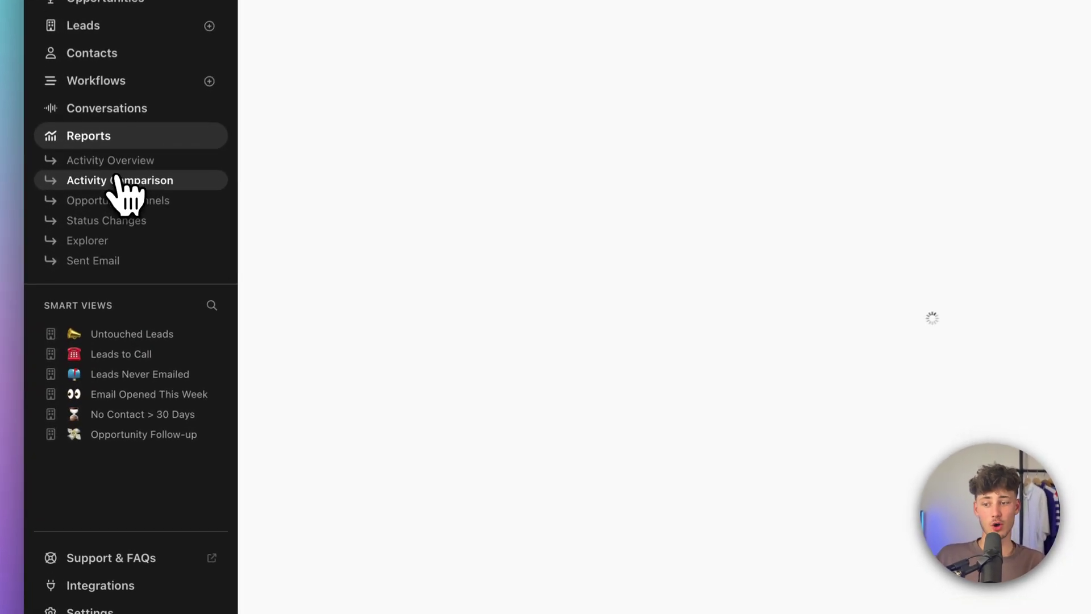
pyautogui.click(164, 196)
pyautogui.click(168, 216)
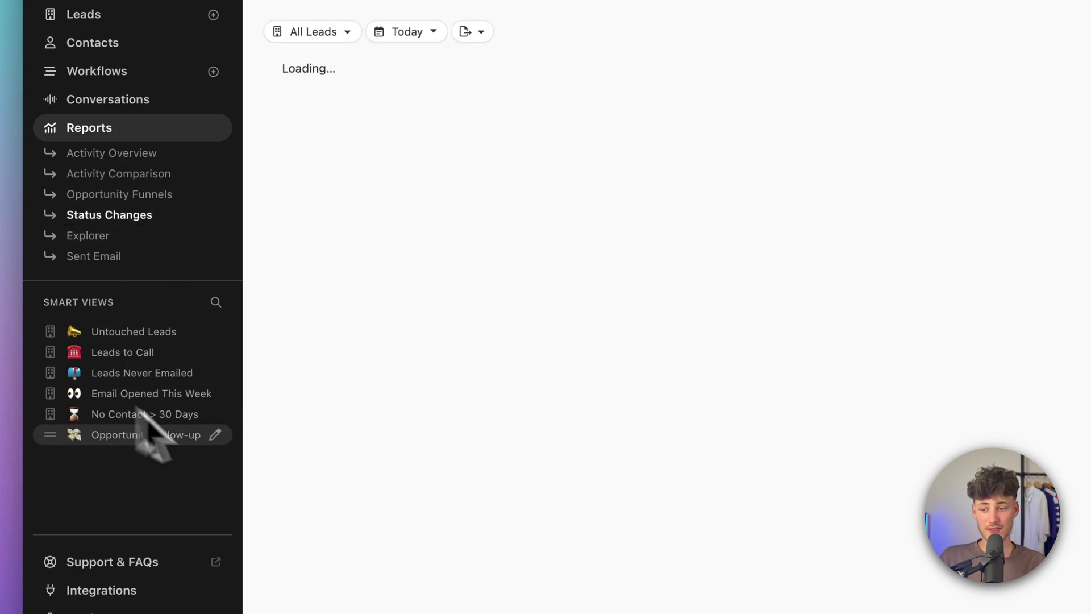
pyautogui.moveTo(50, 302); pyautogui.dragTo(115, 302)
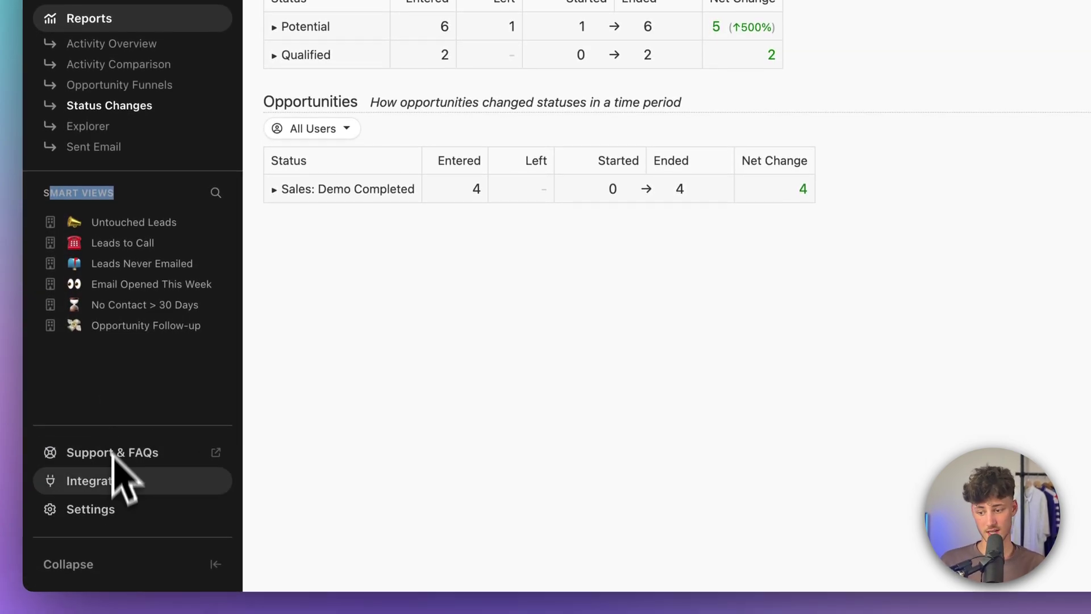
# Browse the integrations directory, open the Zapier card and select its description paragraph
pyautogui.click(136, 483)
pyautogui.scroll(-10, 711, 398)
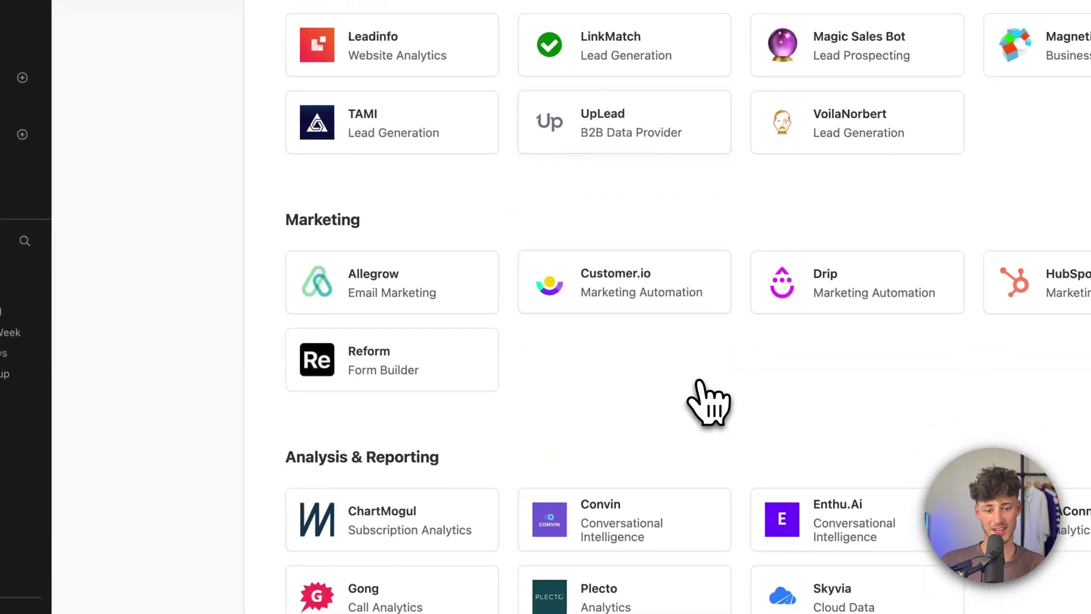
pyautogui.scroll(10, 708, 403)
pyautogui.scroll(-15, 699, 398)
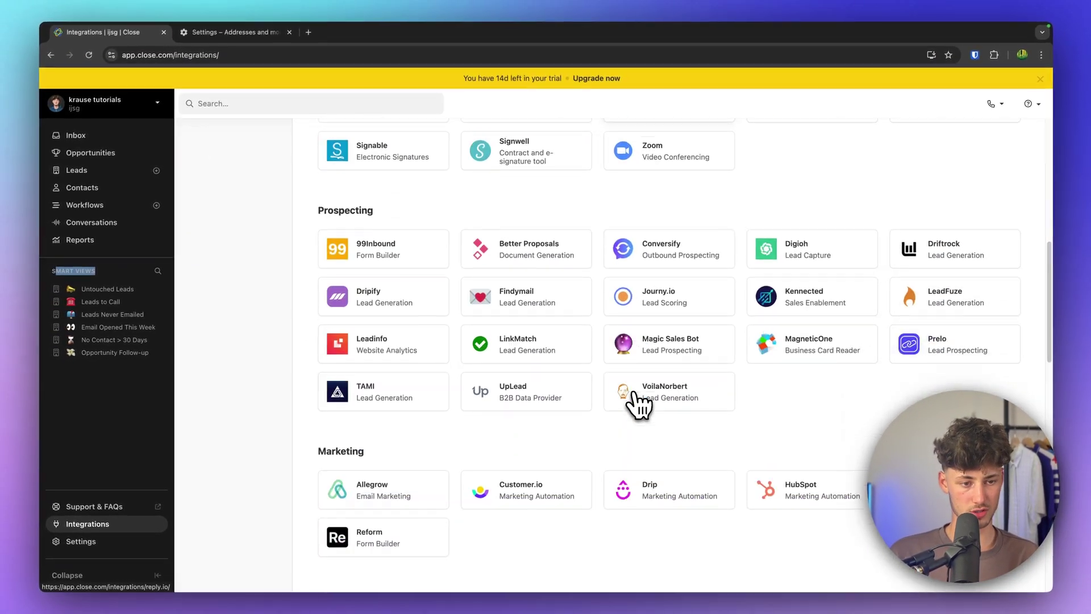
pyautogui.scroll(15, 631, 369)
pyautogui.click(685, 327)
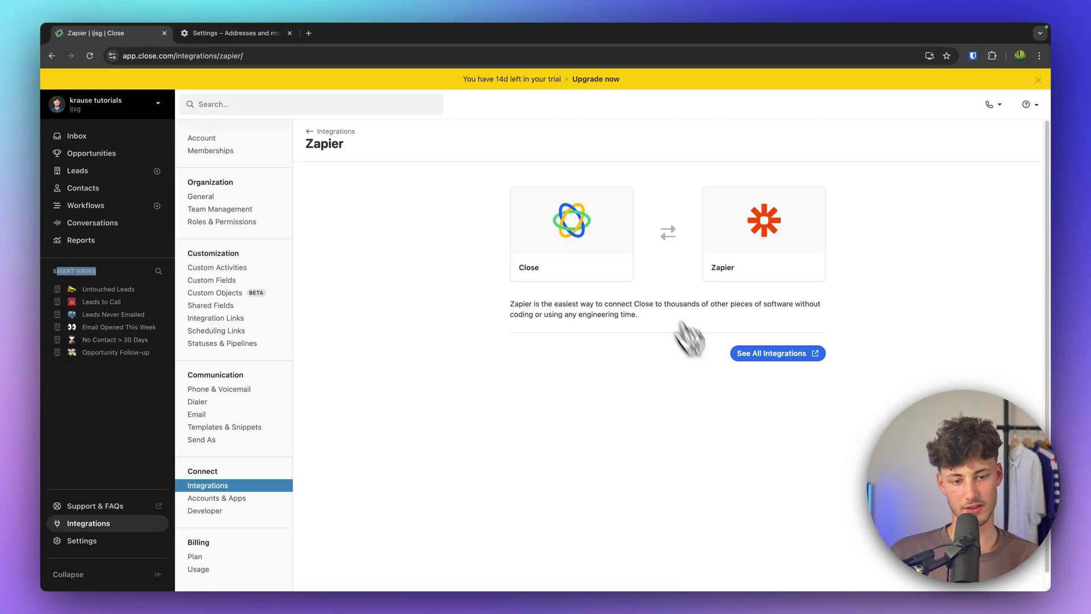
pyautogui.tripleClick(666, 317)
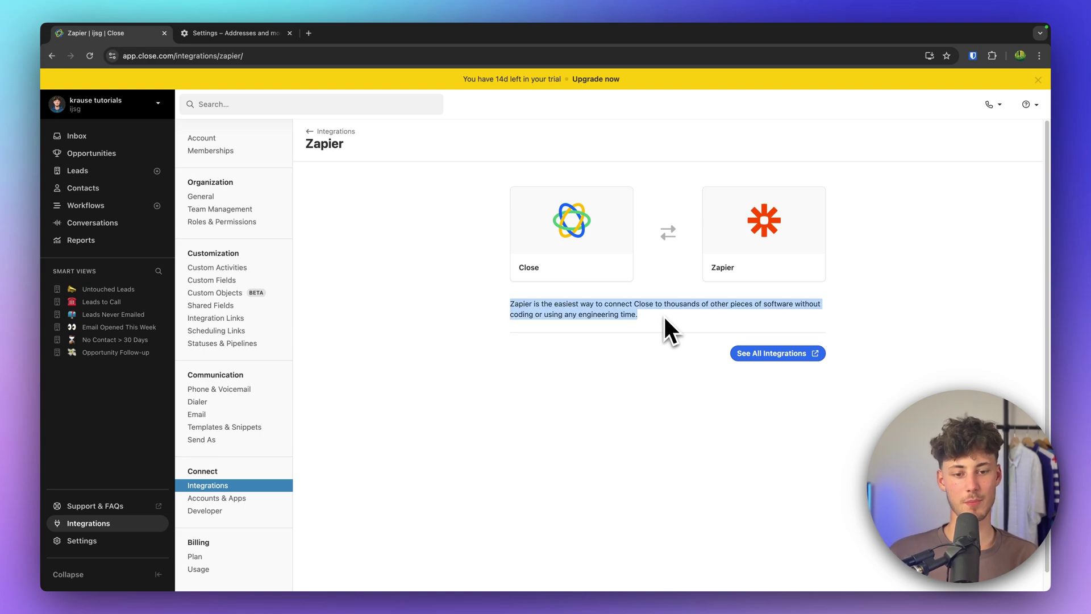